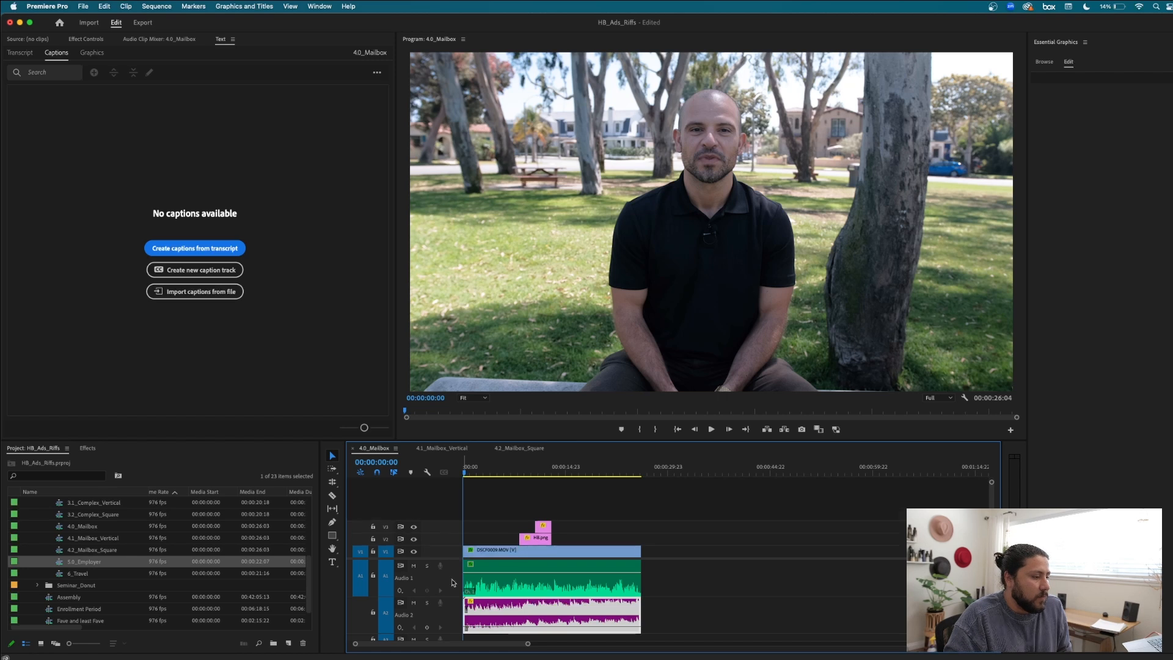
Expand the Video 1 and Audio 1 tracks and collapse the Audio 2 track in the 4.0_Mailbox timeline.
{"action": "double_click", "coordinate": [452, 592]}
{"action": "double_click", "coordinate": [457, 553]}
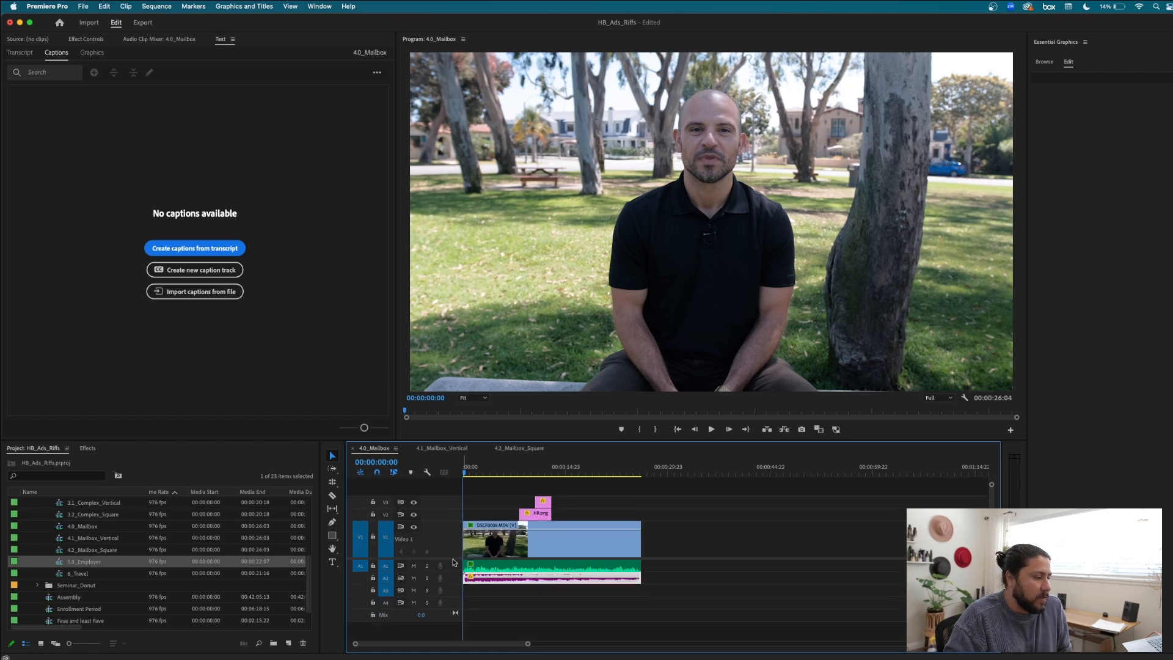
{"action": "double_click", "coordinate": [454, 569]}
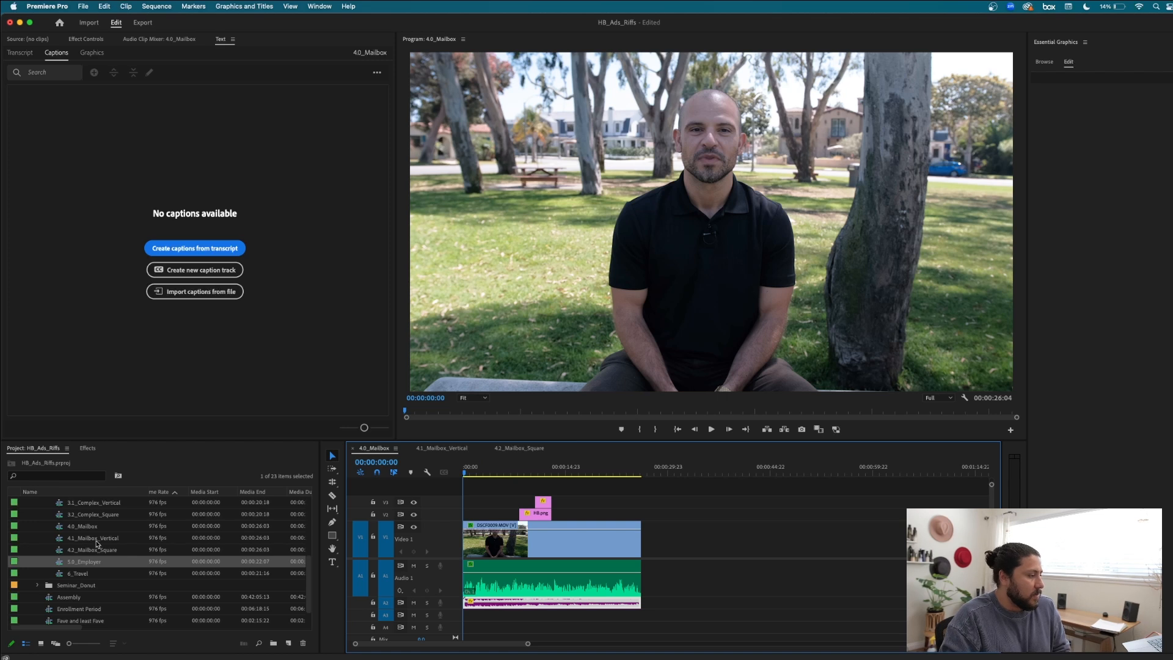
Look through the horizontal, vertical and square ad sequences in the Resource_Ads bin.
{"action": "scroll", "coordinate": [96, 543], "scroll_direction": "up", "scroll_amount": 1}
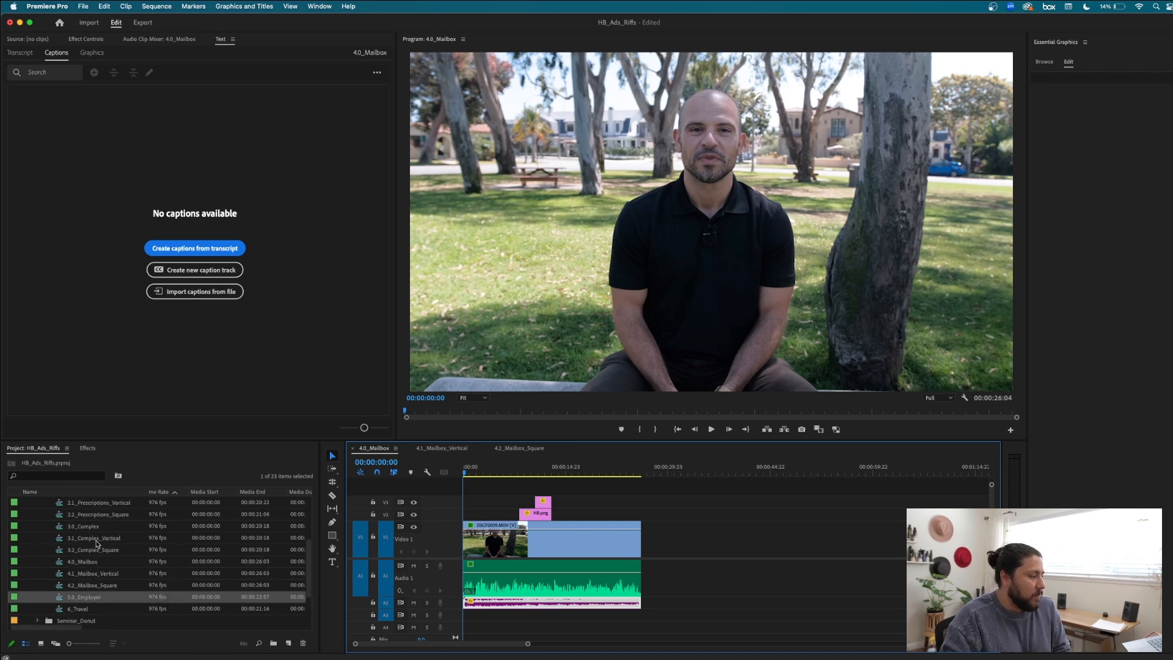
{"action": "scroll", "coordinate": [96, 543], "scroll_direction": "up", "scroll_amount": 1}
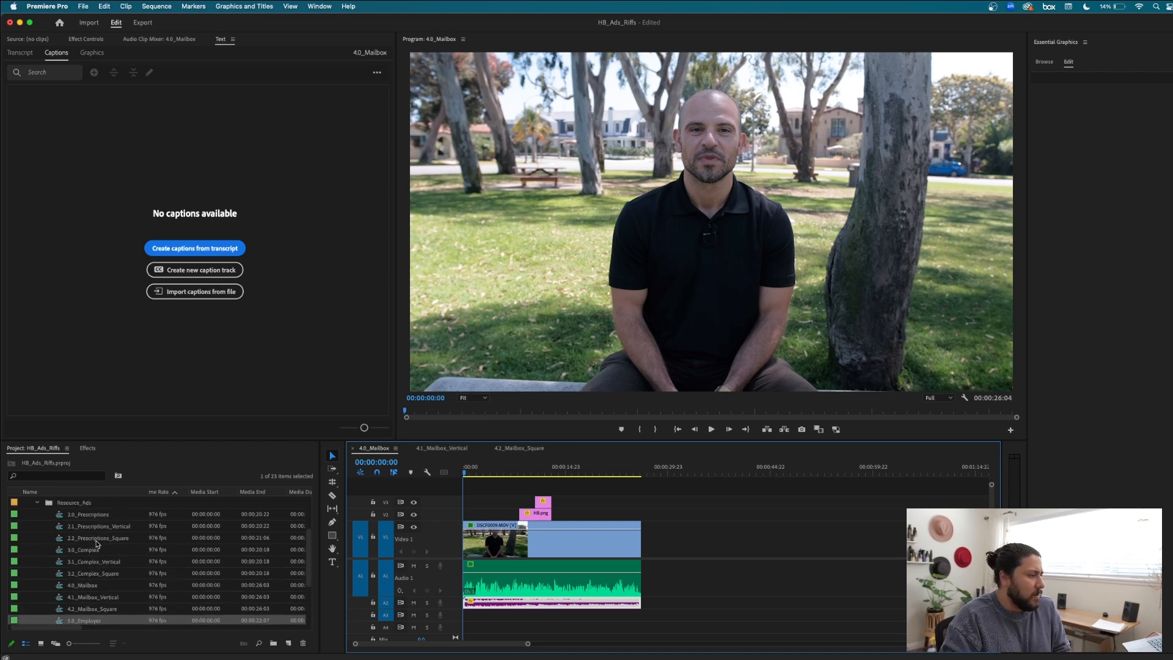
{"action": "scroll", "coordinate": [96, 543], "scroll_direction": "down", "scroll_amount": 1}
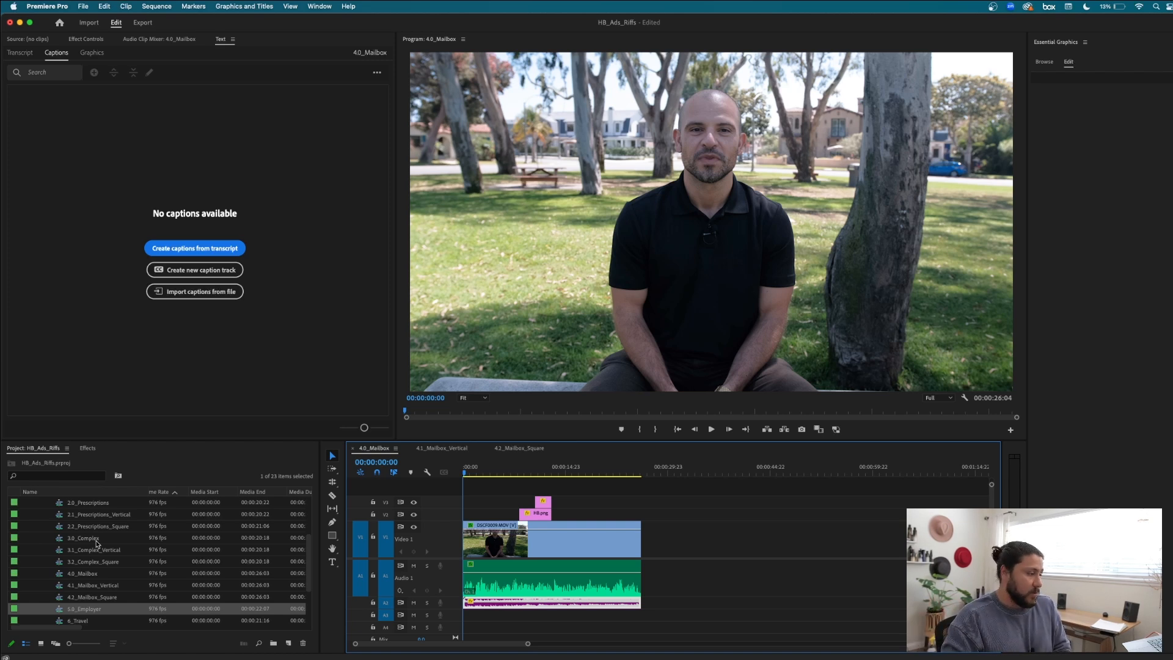
Clear the clip selection in 4.0_Mailbox and preview its graphic overlays at 00:00:11:16.
{"action": "left_click", "coordinate": [513, 489]}
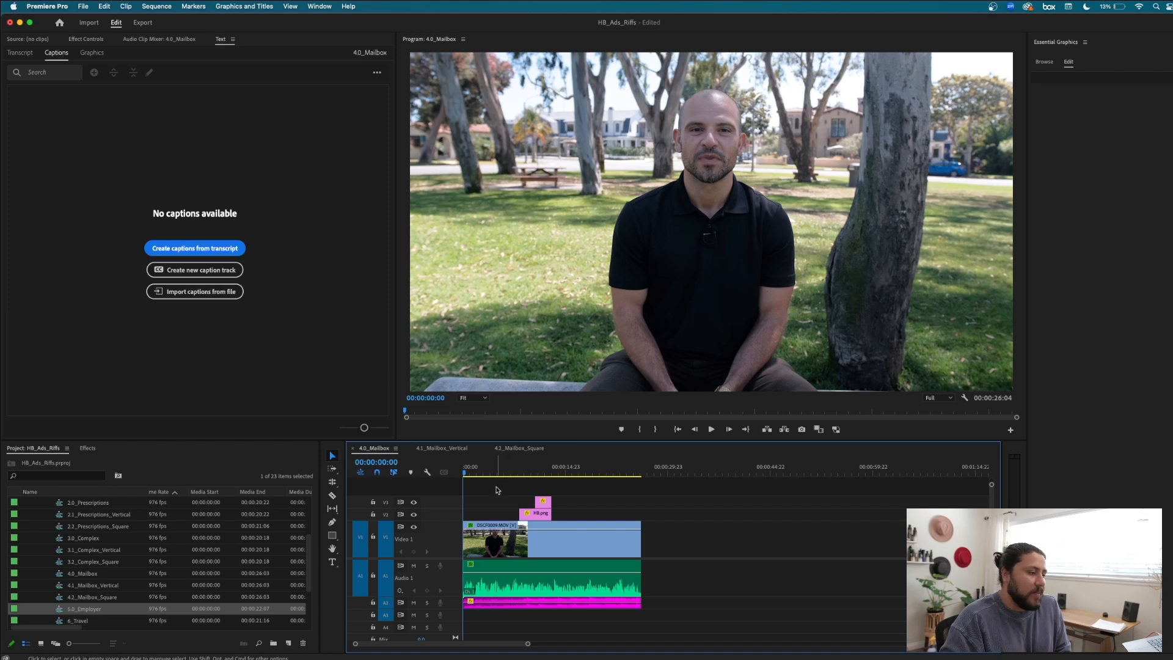
{"action": "left_click_drag", "start_coordinate": [494, 473], "coordinate": [459, 475]}
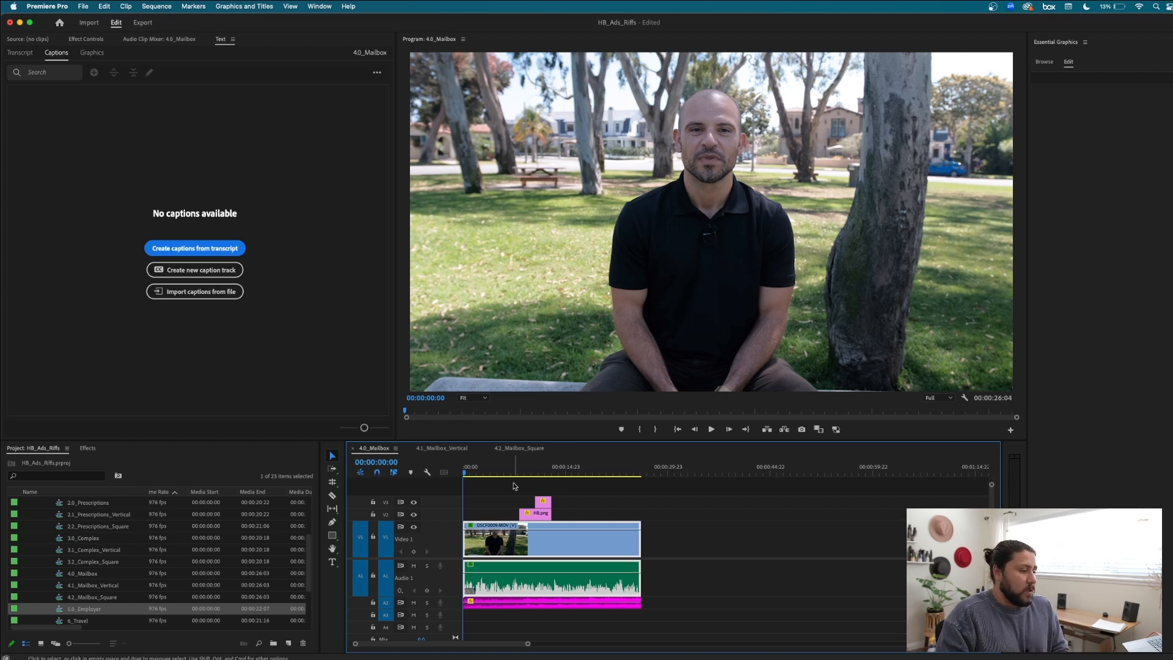
{"action": "left_click", "coordinate": [62, 504]}
{"action": "left_click", "coordinate": [623, 492]}
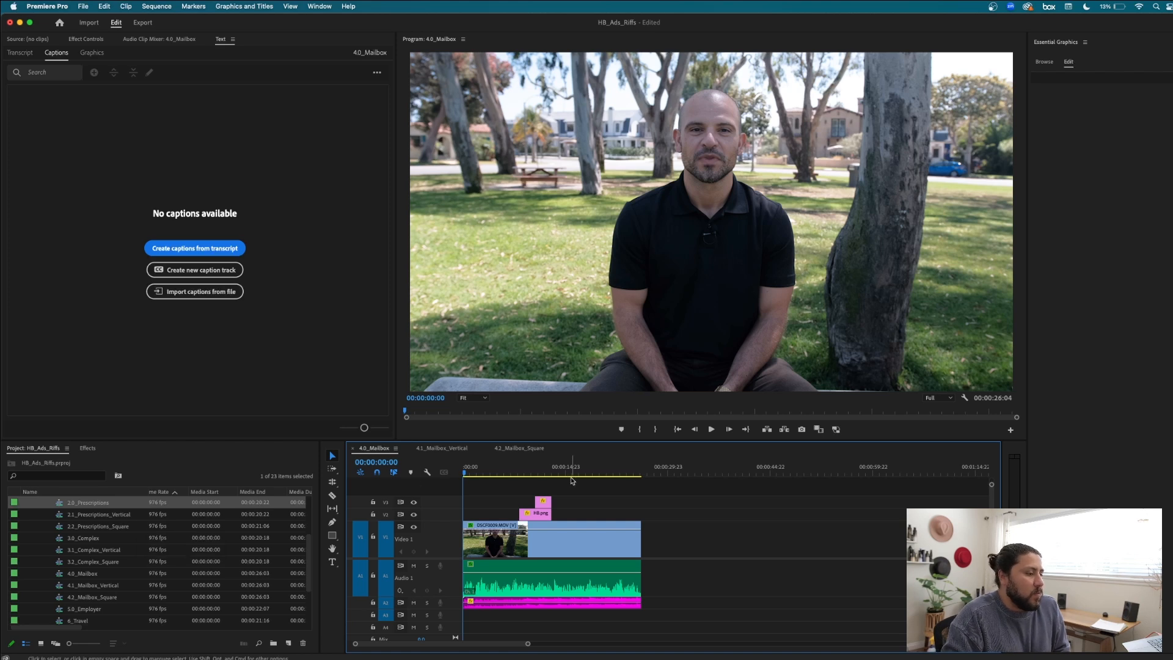
{"action": "left_click", "coordinate": [543, 470]}
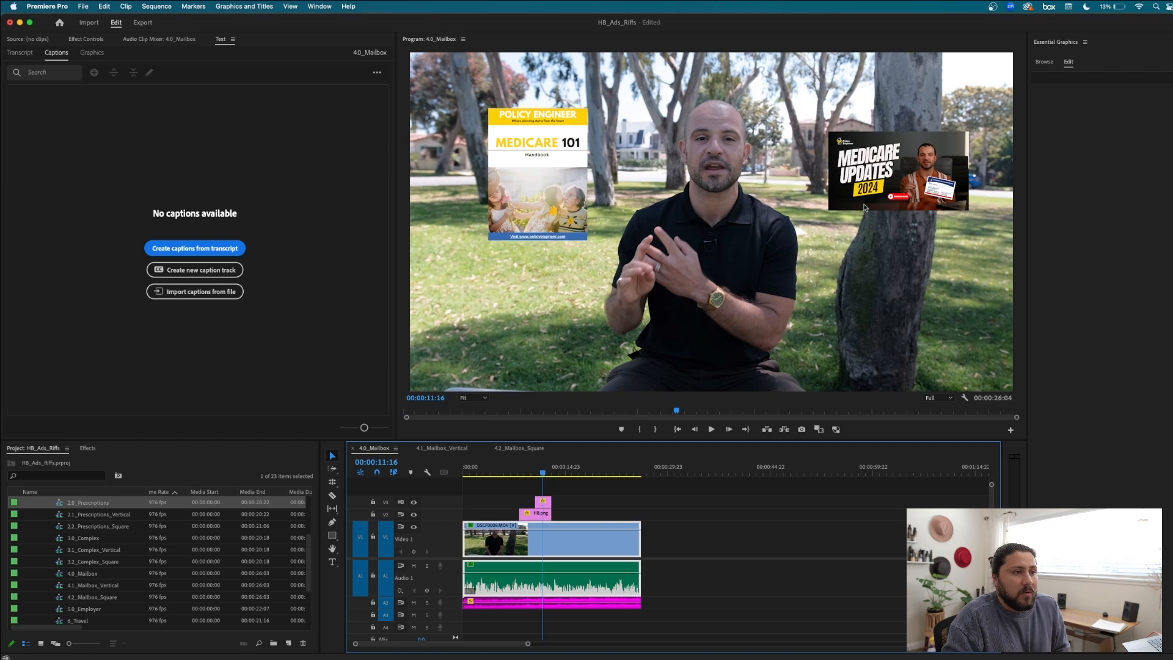
{"action": "left_click", "coordinate": [698, 519]}
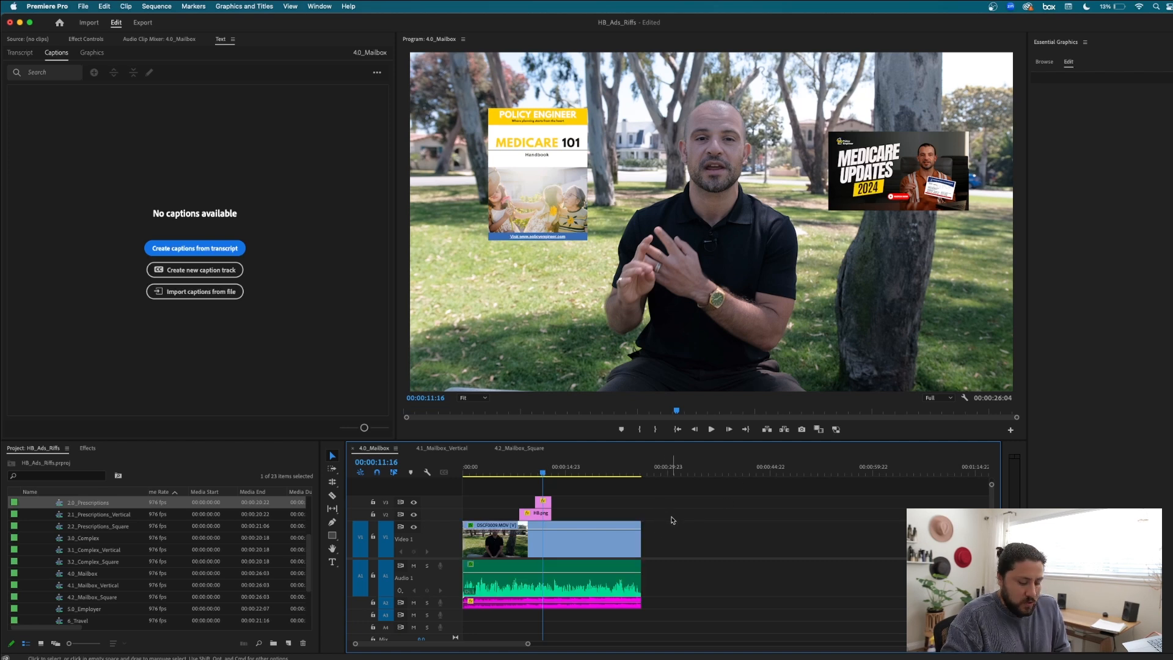
Open the 2.0_Prescriptions, 3.0_Complex, 5.0_Employer and 6_Travel sequences from the project bin.
{"action": "left_click", "coordinate": [63, 517]}
{"action": "left_click", "coordinate": [60, 529]}
{"action": "left_click", "coordinate": [62, 549]}
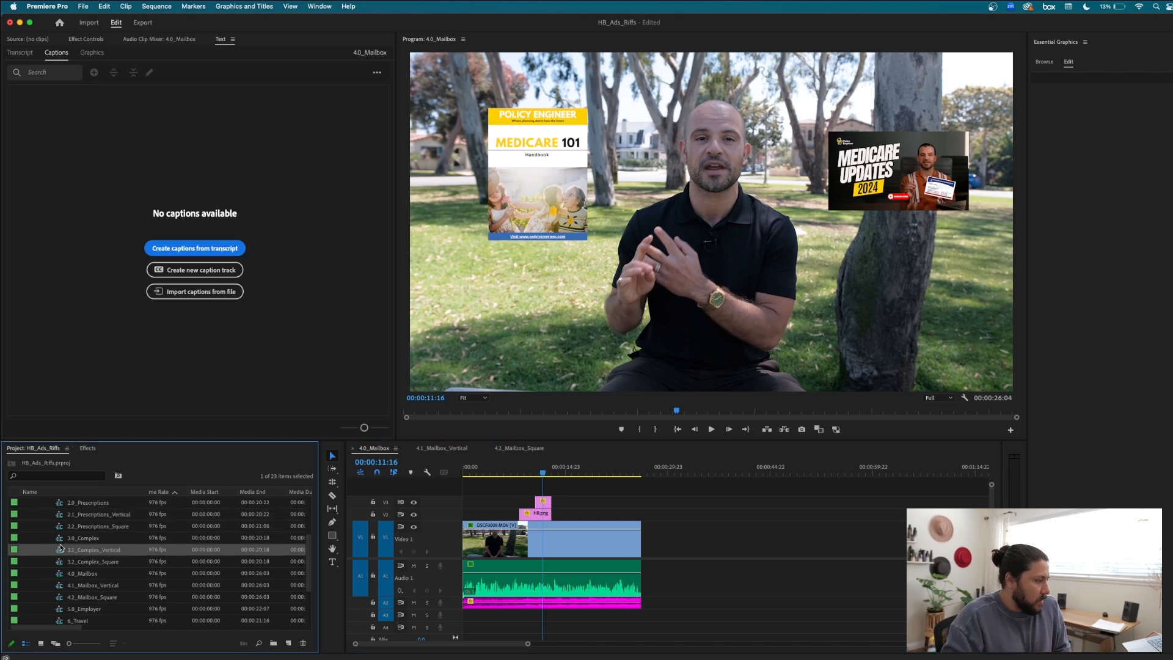
{"action": "left_click", "coordinate": [78, 504]}
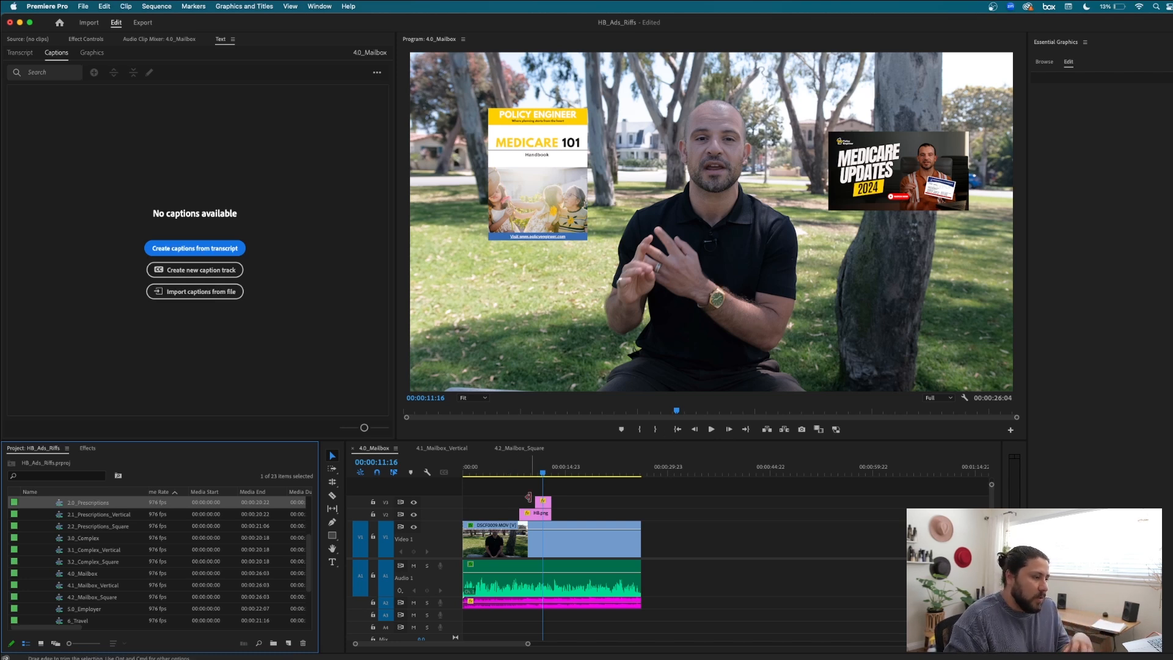
{"action": "double_click", "coordinate": [59, 502]}
{"action": "double_click", "coordinate": [59, 538]}
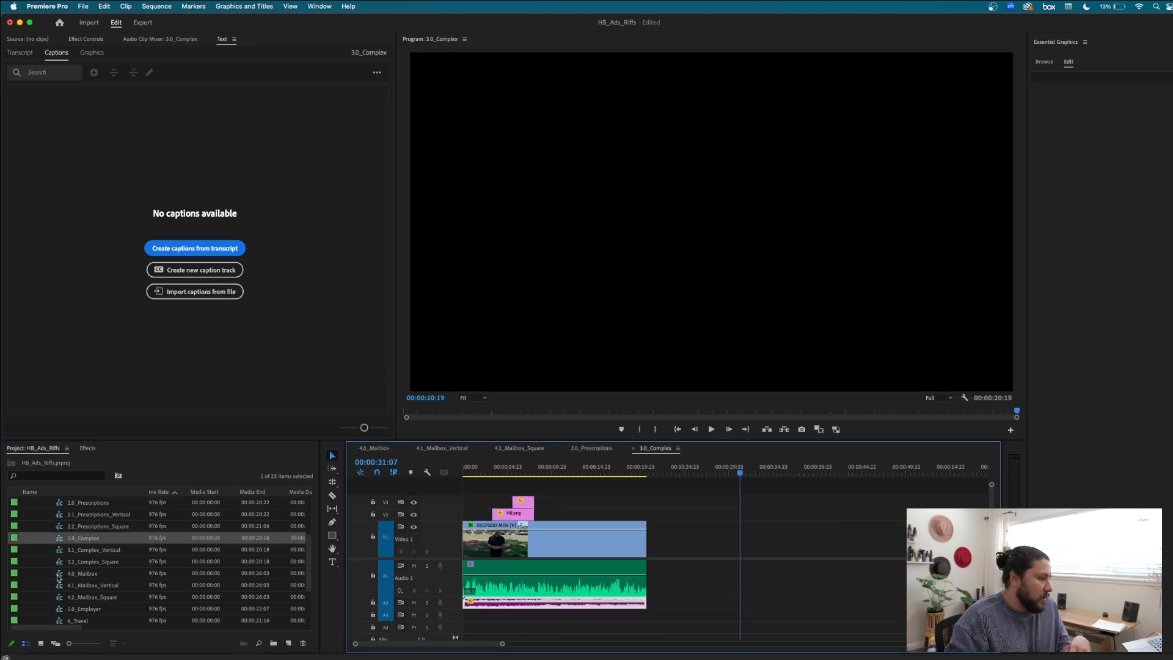
{"action": "double_click", "coordinate": [61, 609]}
{"action": "scroll", "coordinate": [61, 617], "scroll_direction": "down", "scroll_amount": 1}
{"action": "double_click", "coordinate": [61, 609]}
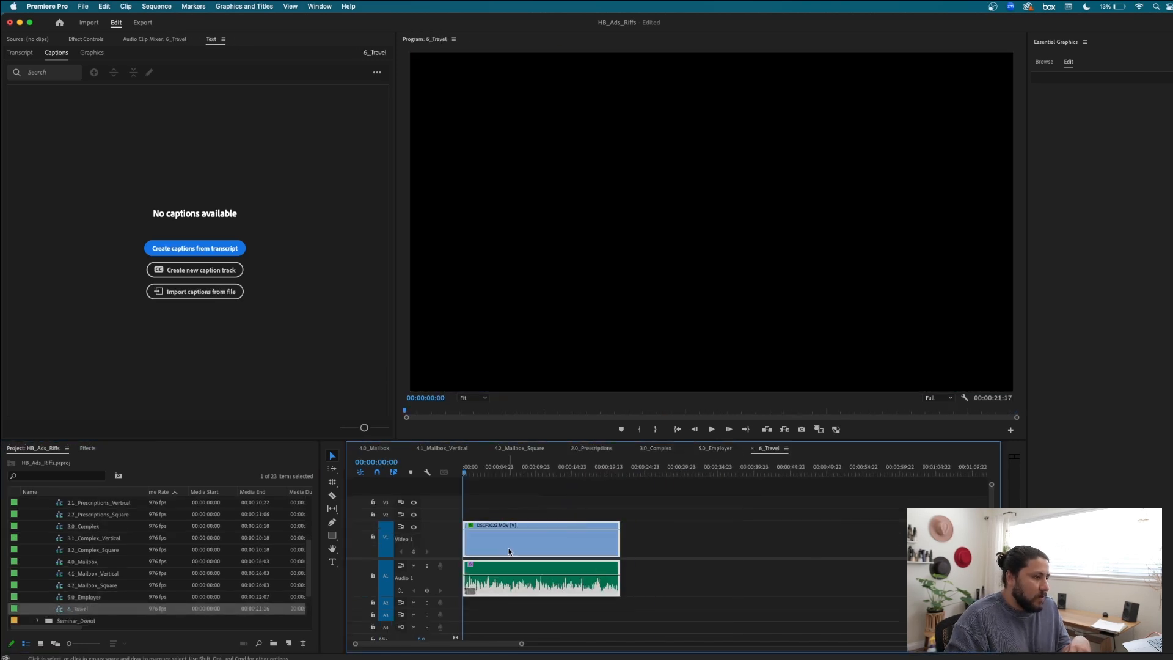
Play the 2.0_Prescriptions sequence from its start.
{"action": "left_click", "coordinate": [589, 449]}
{"action": "key", "text": "Home"}
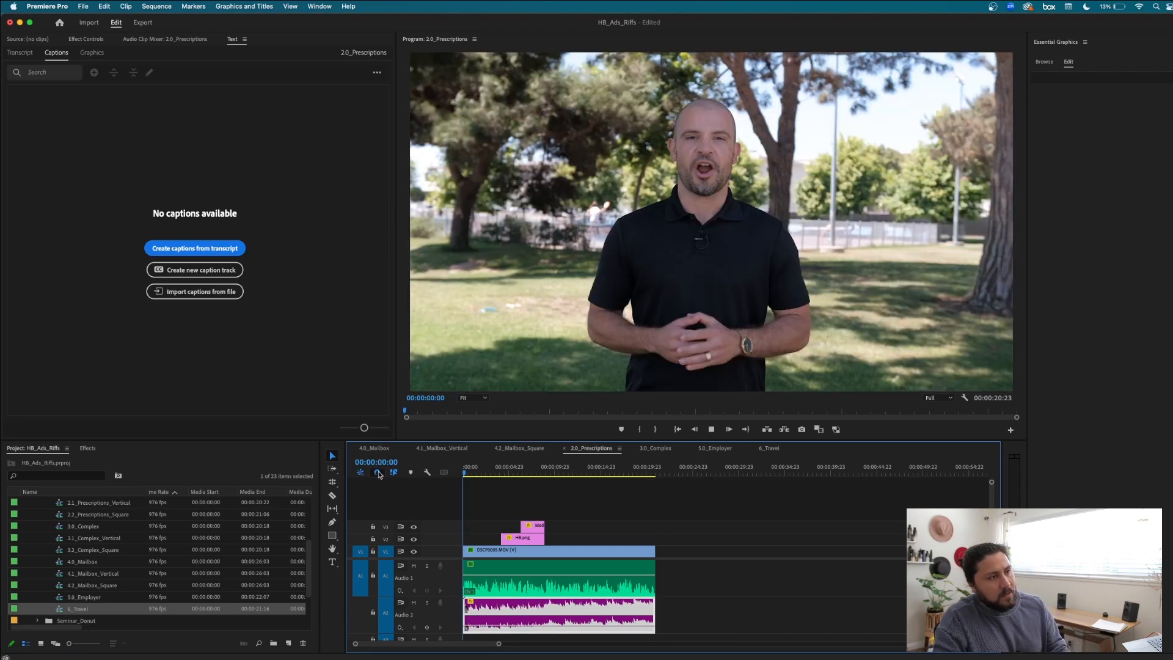
{"action": "key", "text": "space"}
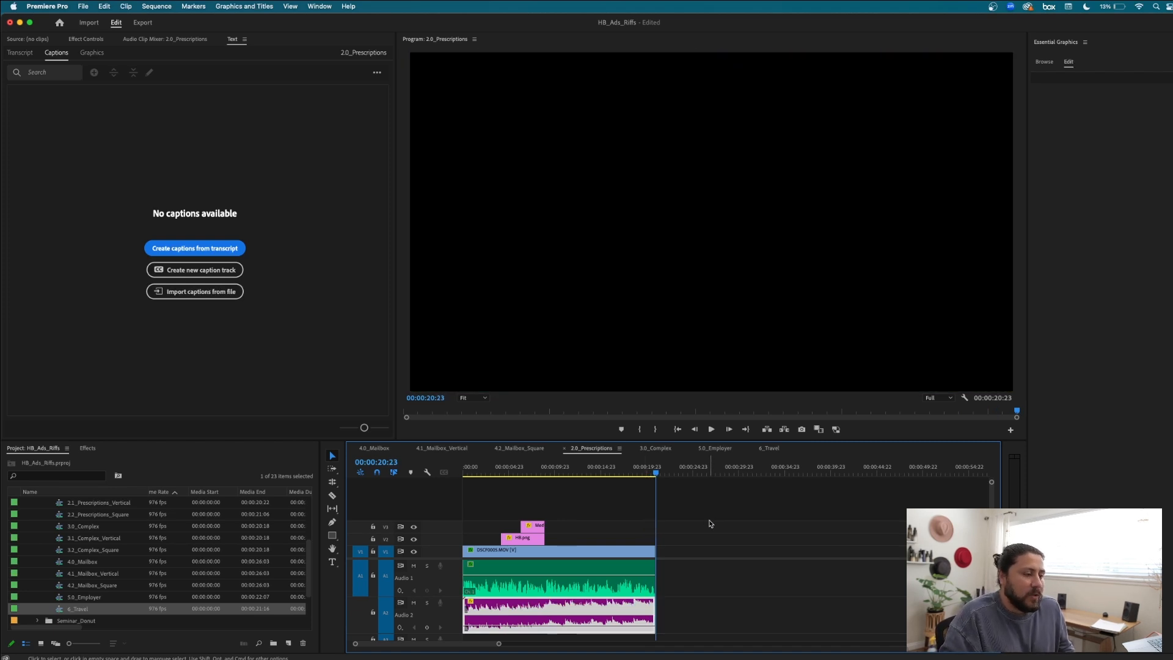
Return the 3.0_Complex sequence to its start and play its opening.
{"action": "left_click", "coordinate": [656, 448]}
{"action": "key", "text": "Home"}
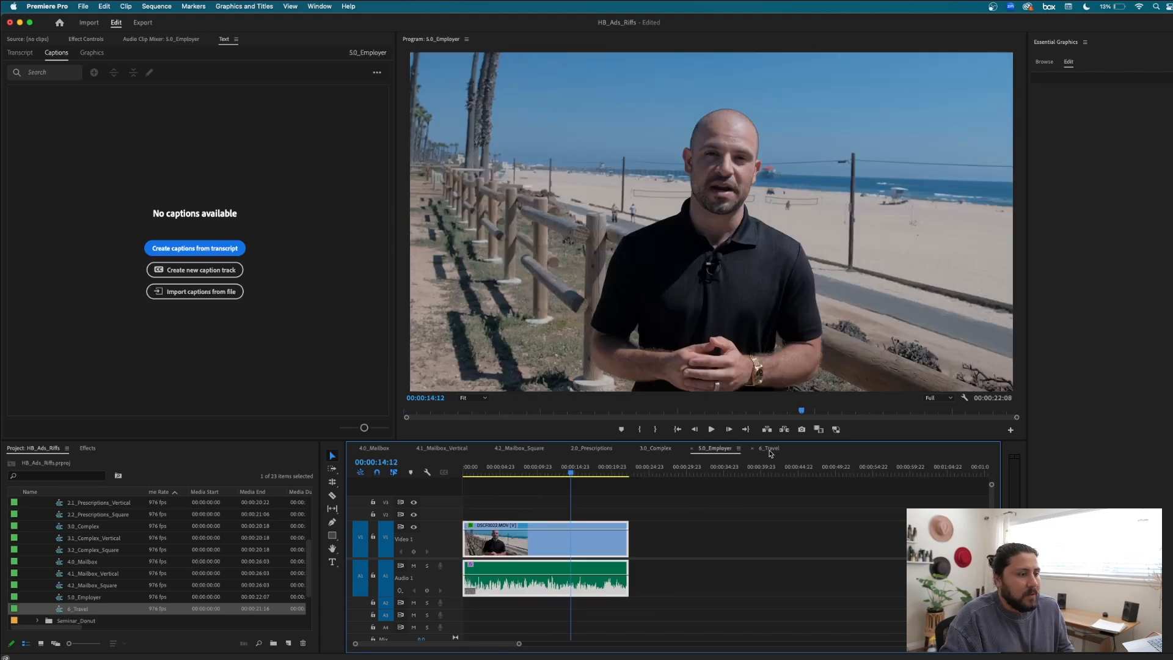
{"action": "left_click", "coordinate": [657, 449]}
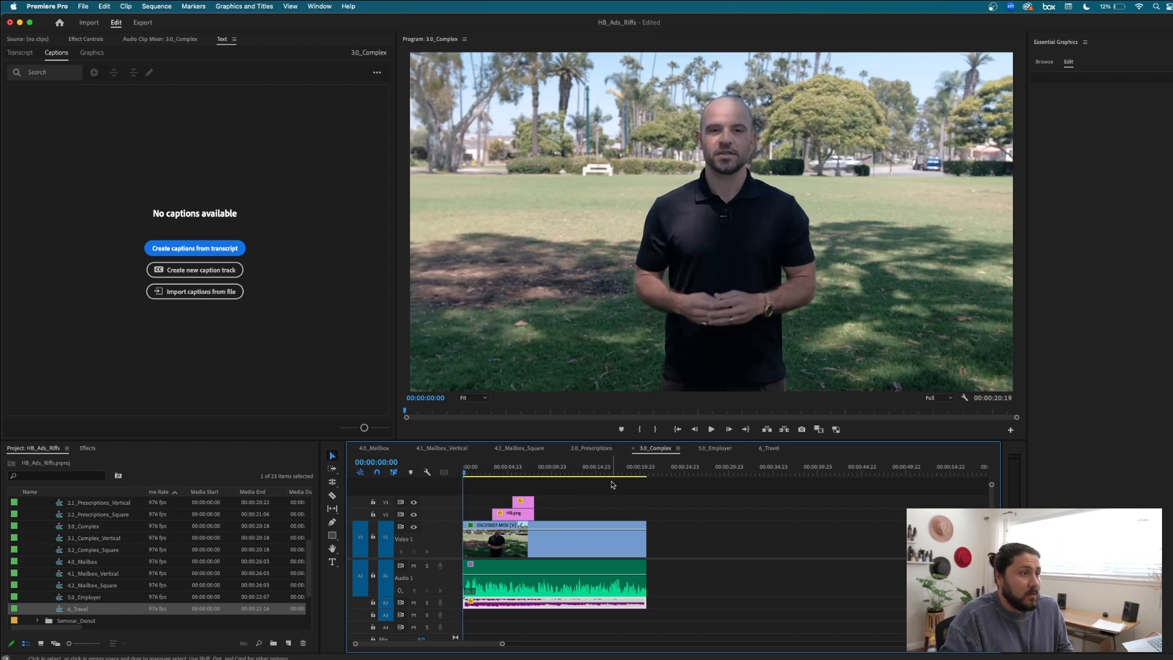
{"action": "key", "text": "space"}
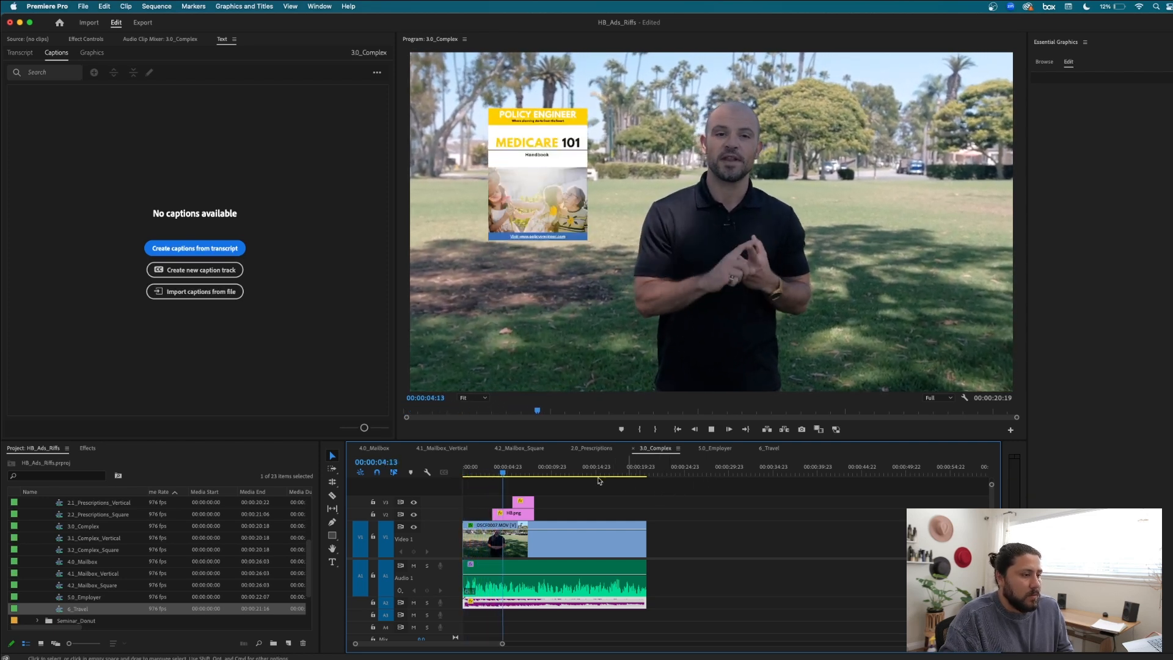
Return 4.0_Mailbox to its start, then play 5.0_Employer up to 00:00:07:00.
{"action": "left_click", "coordinate": [374, 448]}
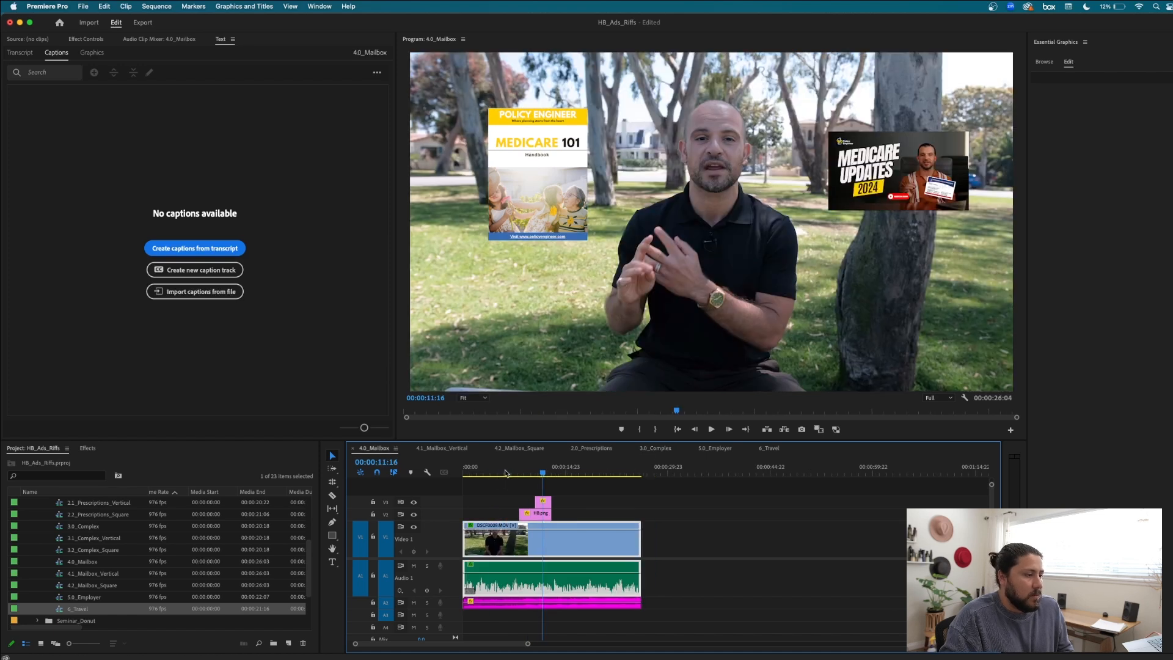
{"action": "key", "text": "Home"}
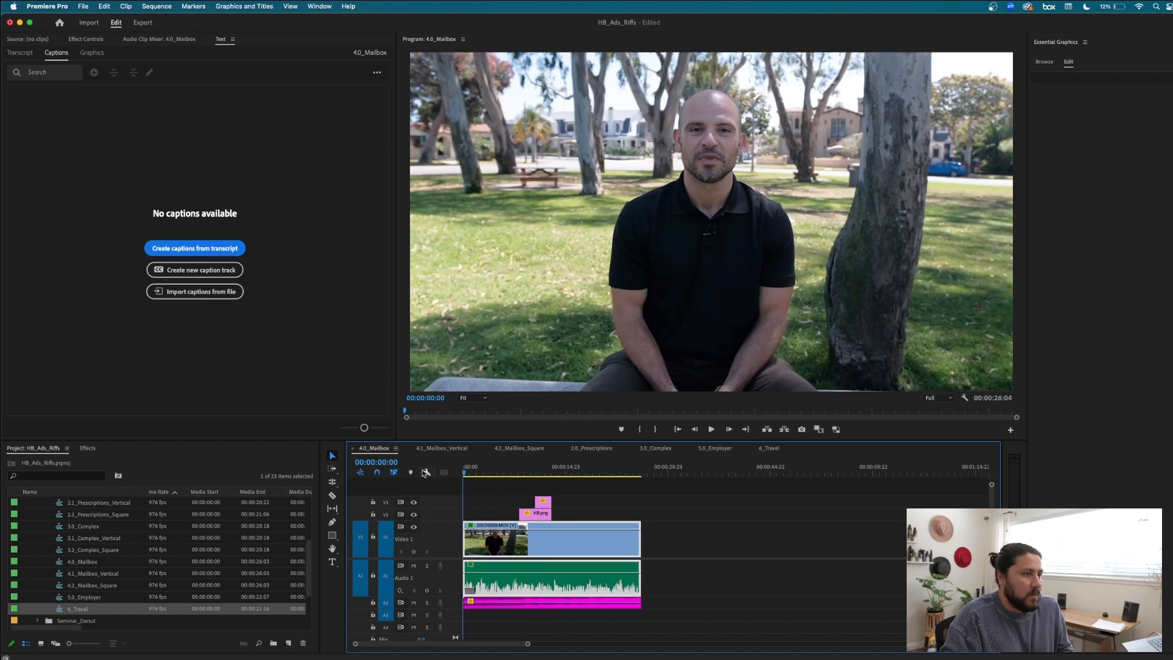
{"action": "left_click", "coordinate": [715, 448]}
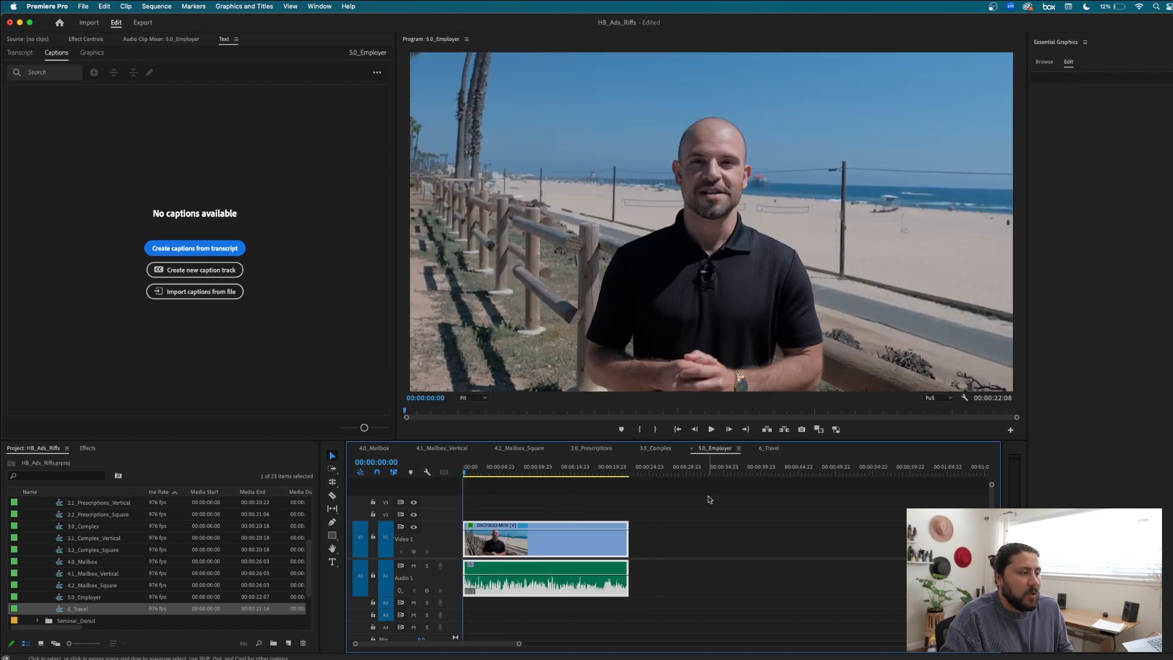
{"action": "key", "text": "space"}
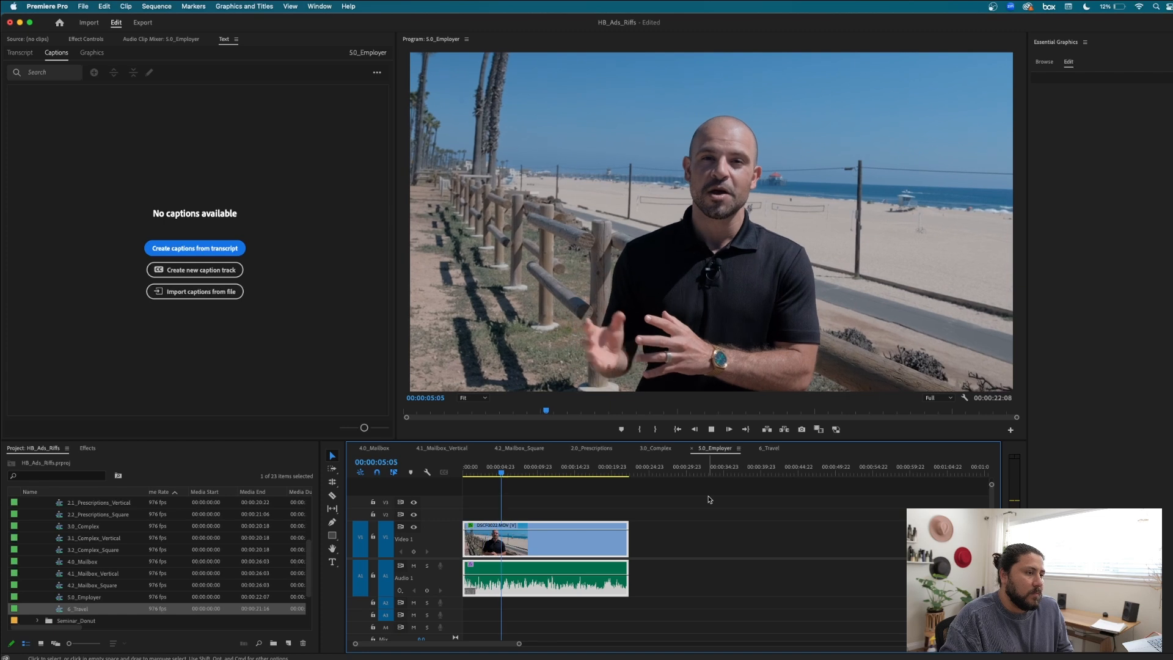
{"action": "key", "text": "space"}
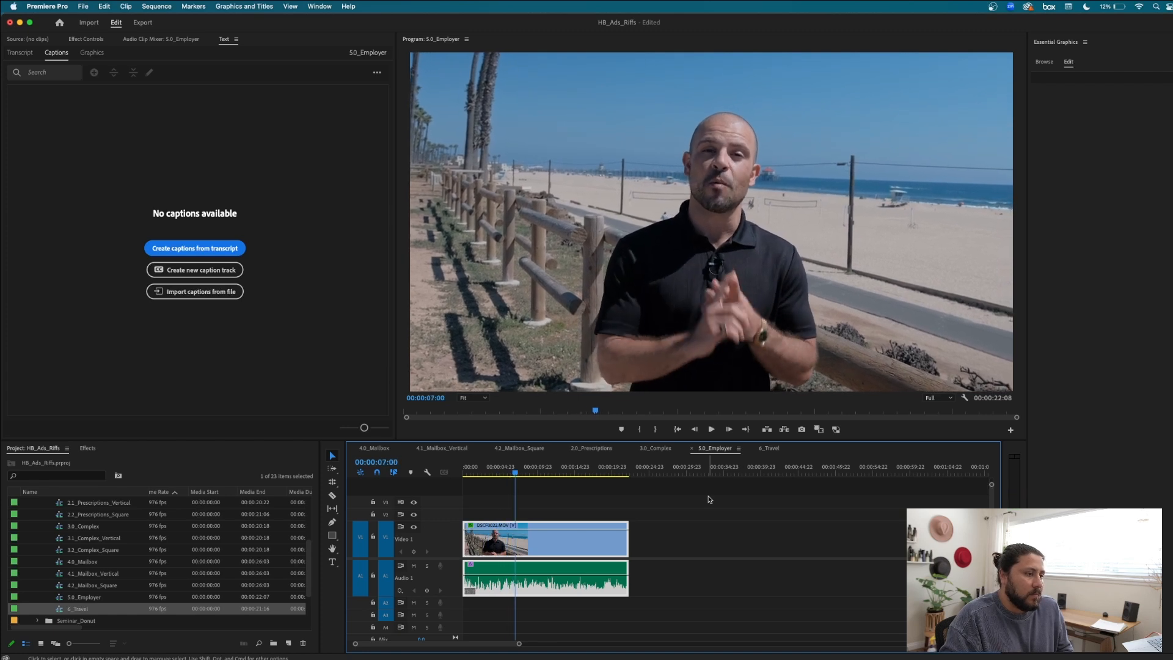
Compare the 6_Travel and 5.0_Employer footage, and preview 2.0_Prescriptions at 00:00:03:14.
{"action": "left_click", "coordinate": [770, 450]}
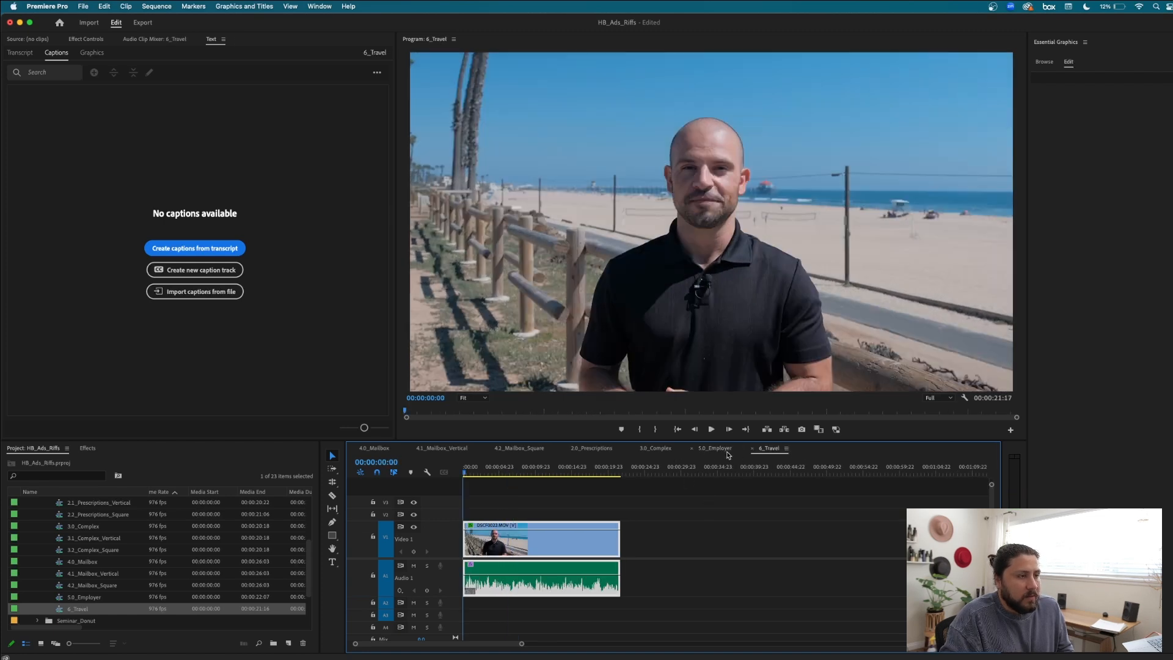
{"action": "left_click", "coordinate": [719, 452]}
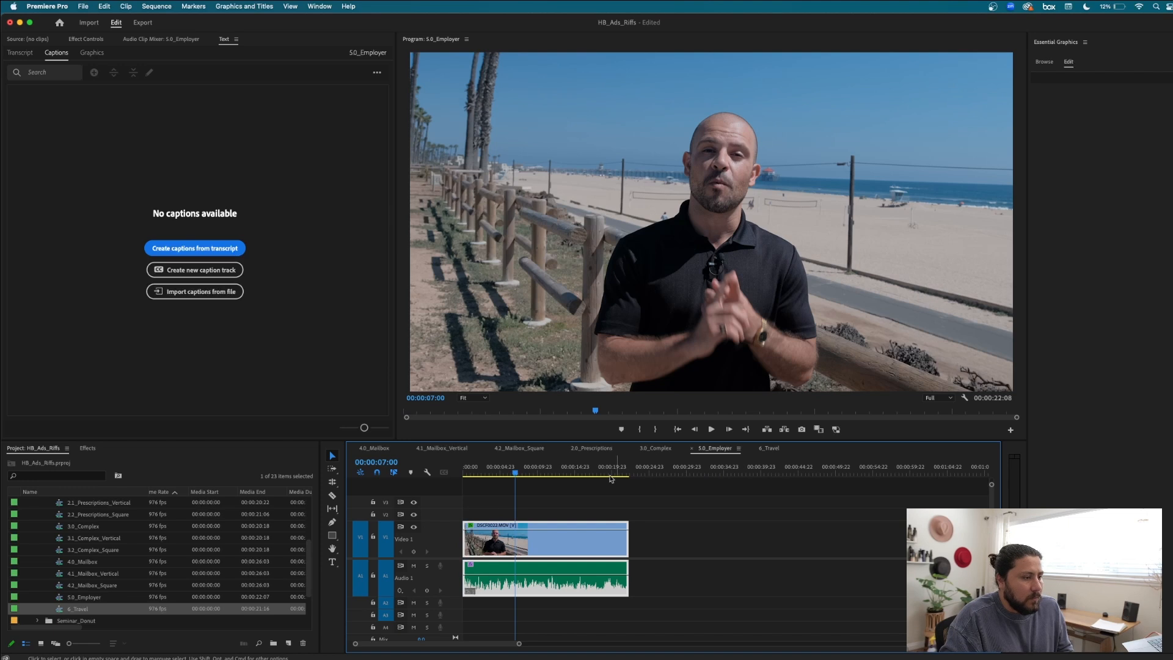
{"action": "left_click", "coordinate": [591, 449]}
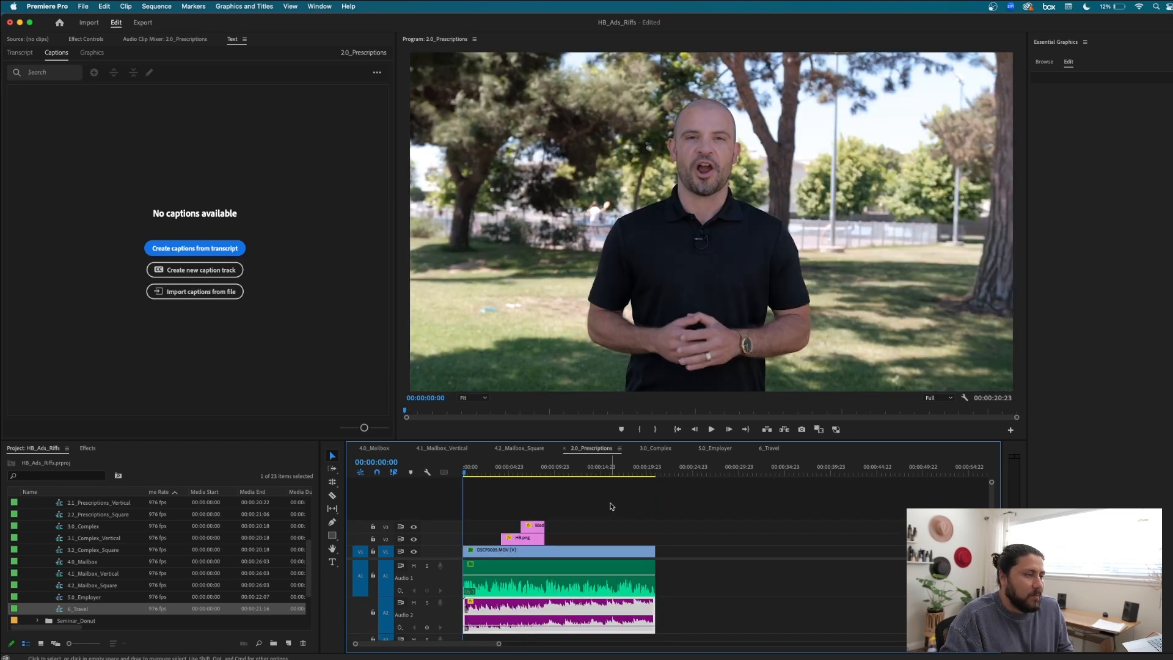
{"action": "left_click", "coordinate": [497, 468]}
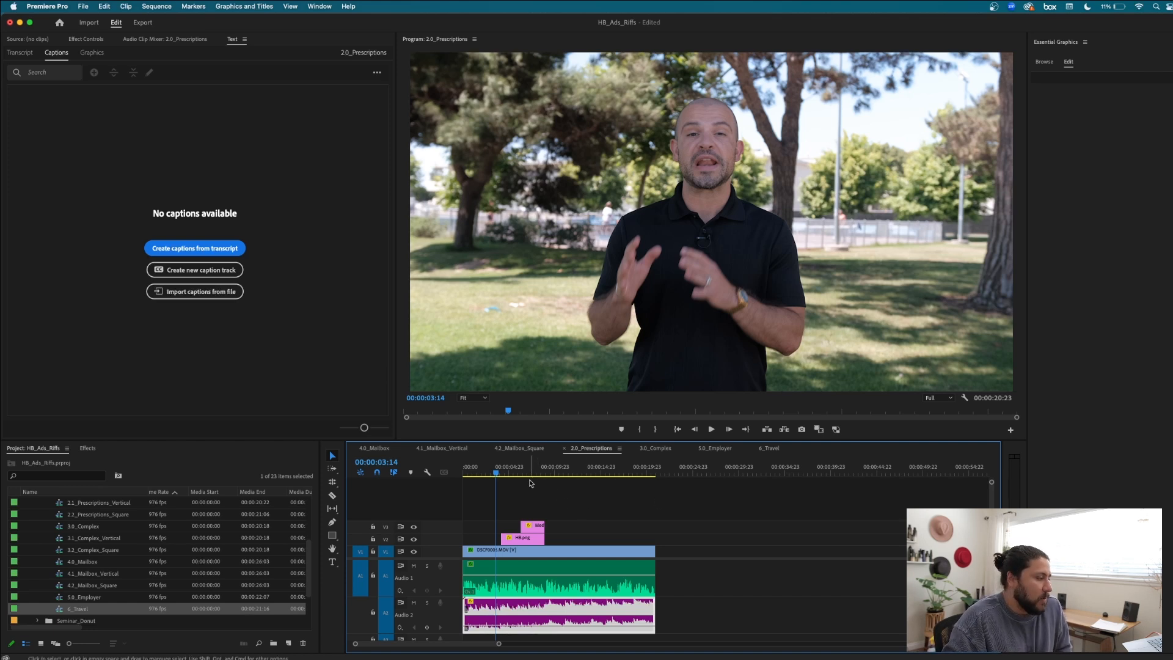
Close the 2.0_Prescriptions, 3.0_Complex, 5.0_Employer and 6_Travel timelines, keeping only the three Mailbox sequences open.
{"action": "scroll", "coordinate": [310, 568], "scroll_direction": "up", "scroll_amount": 1}
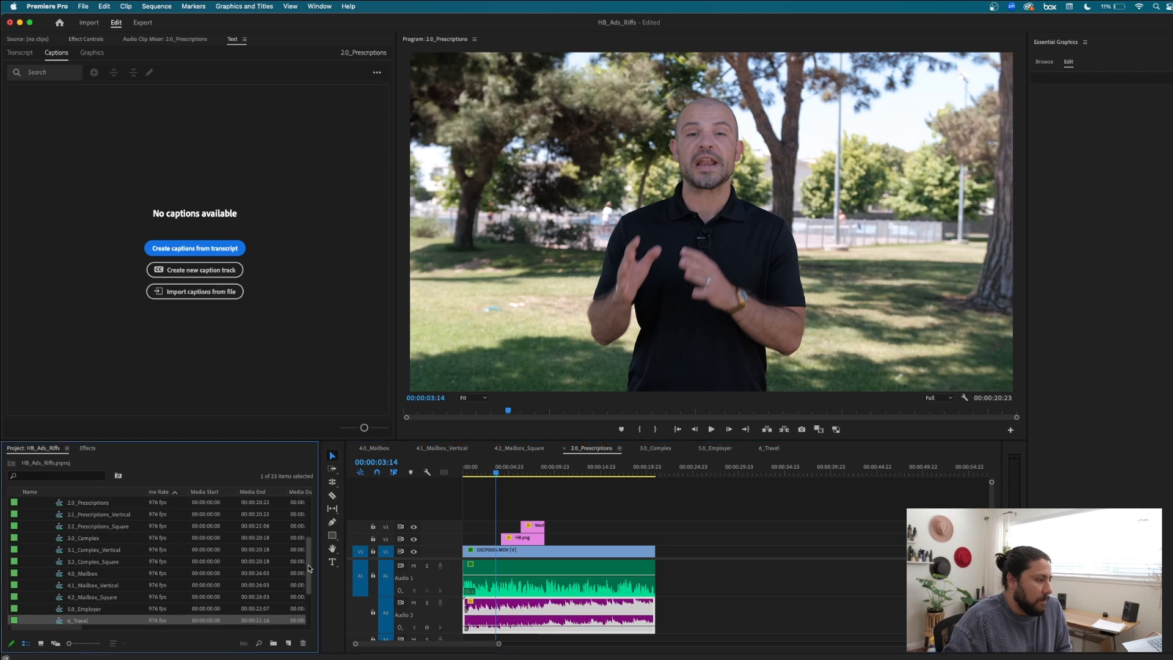
{"action": "left_click", "coordinate": [510, 489]}
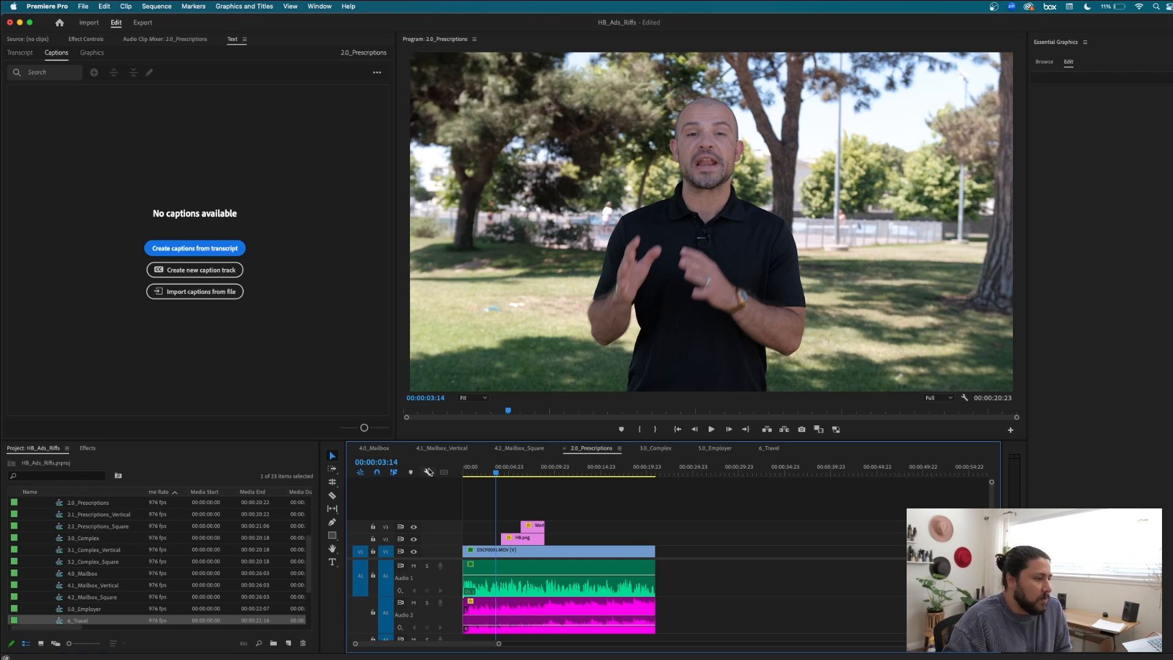
{"action": "left_click", "coordinate": [564, 449]}
{"action": "left_click", "coordinate": [564, 448]}
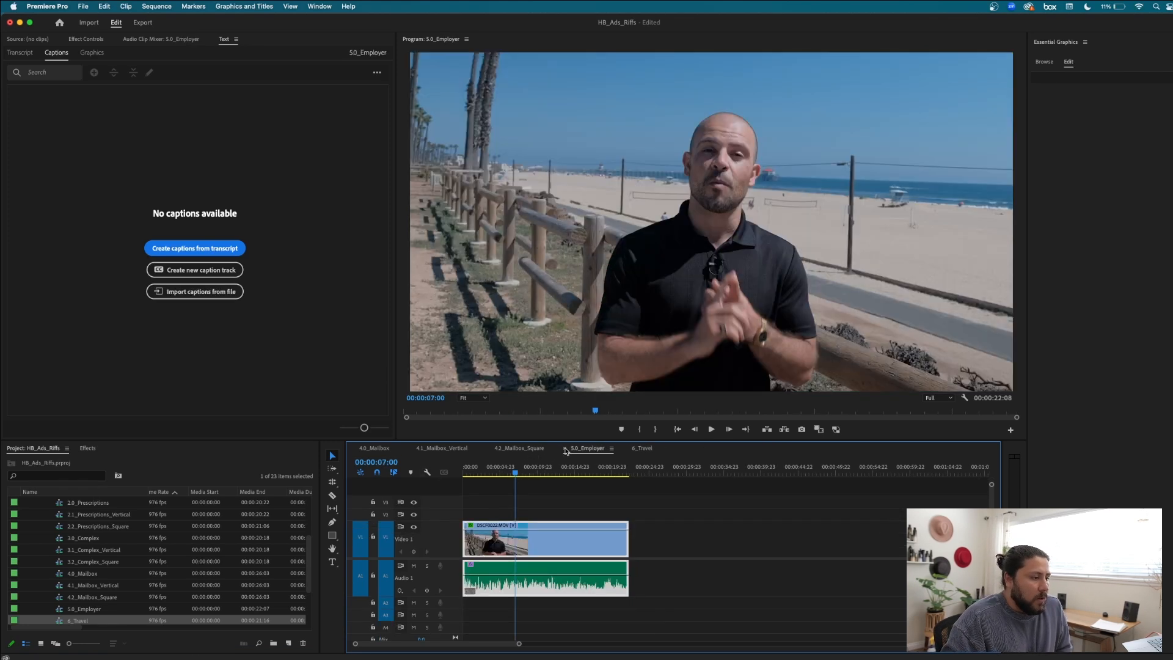
{"action": "left_click", "coordinate": [564, 449]}
{"action": "left_click", "coordinate": [565, 448]}
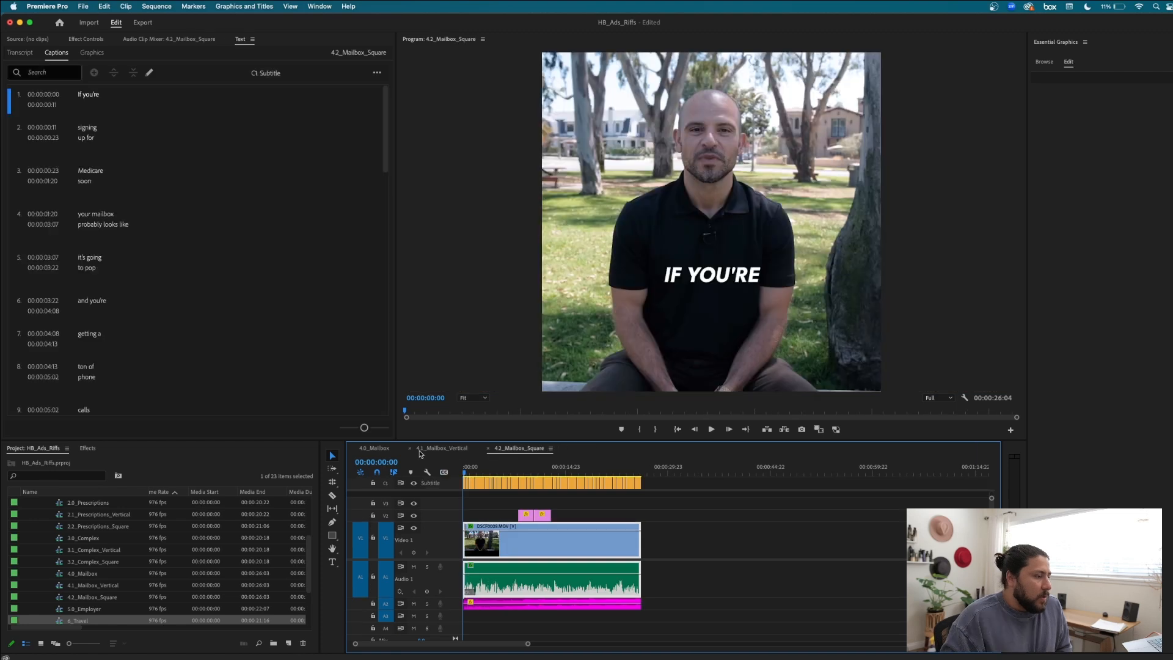
Switch to the 4.0_Mailbox sequence and preview its graphic overlays at 00:00:10:21.
{"action": "left_click", "coordinate": [382, 449]}
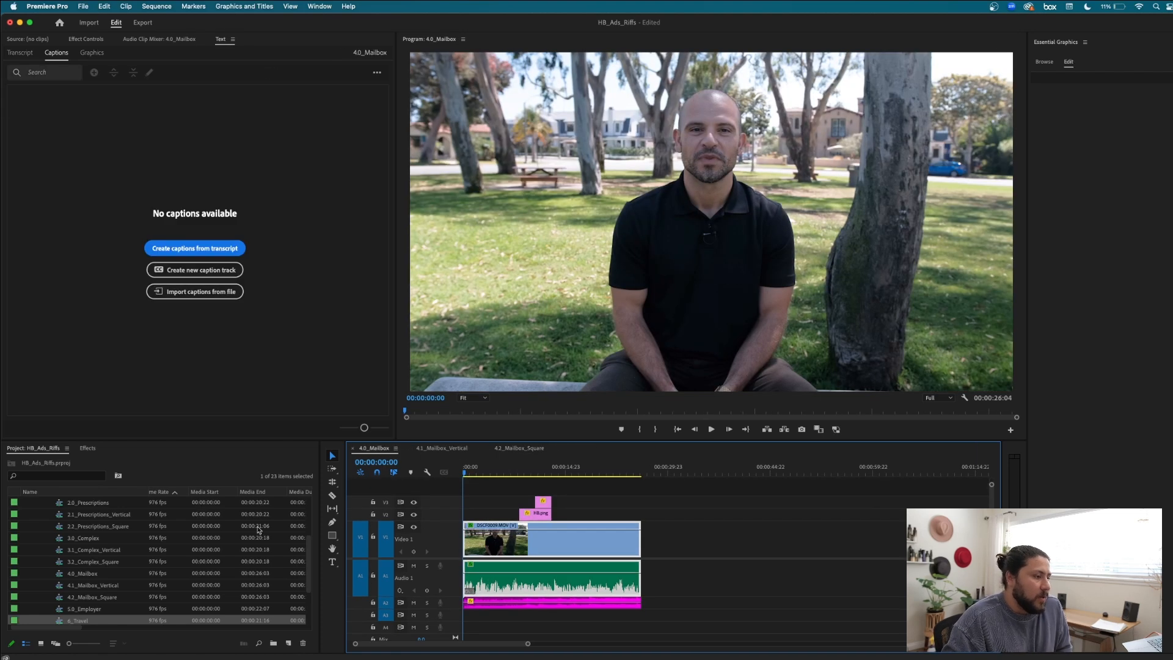
{"action": "left_click", "coordinate": [64, 578]}
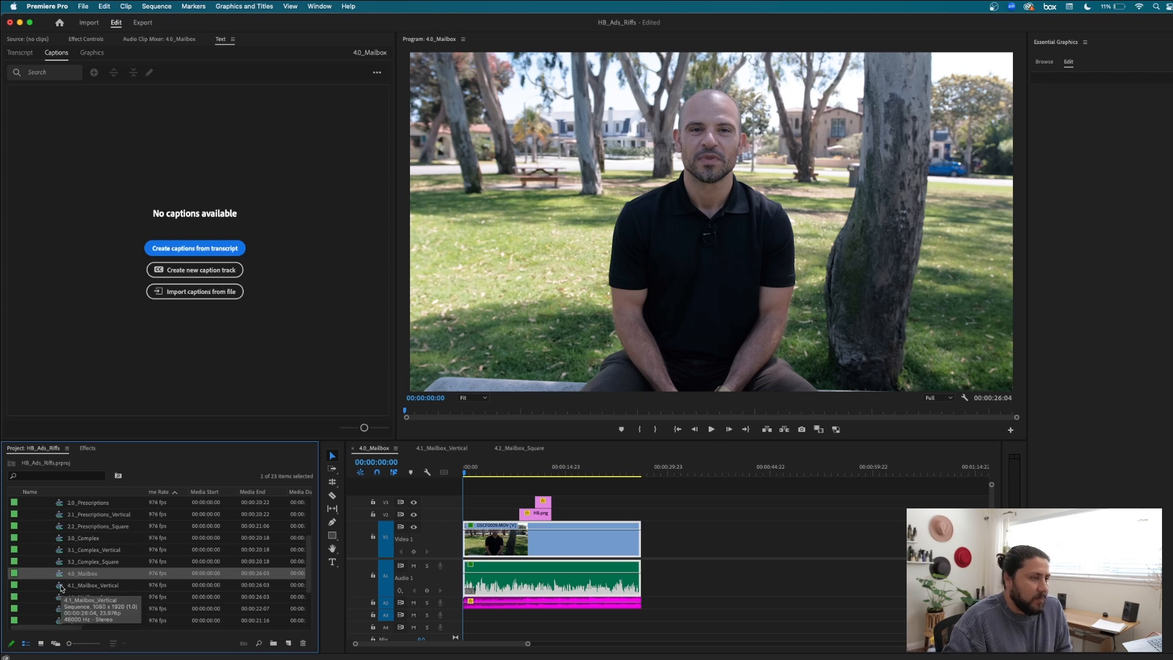
{"action": "left_click_drag", "start_coordinate": [530, 471], "coordinate": [537, 472]}
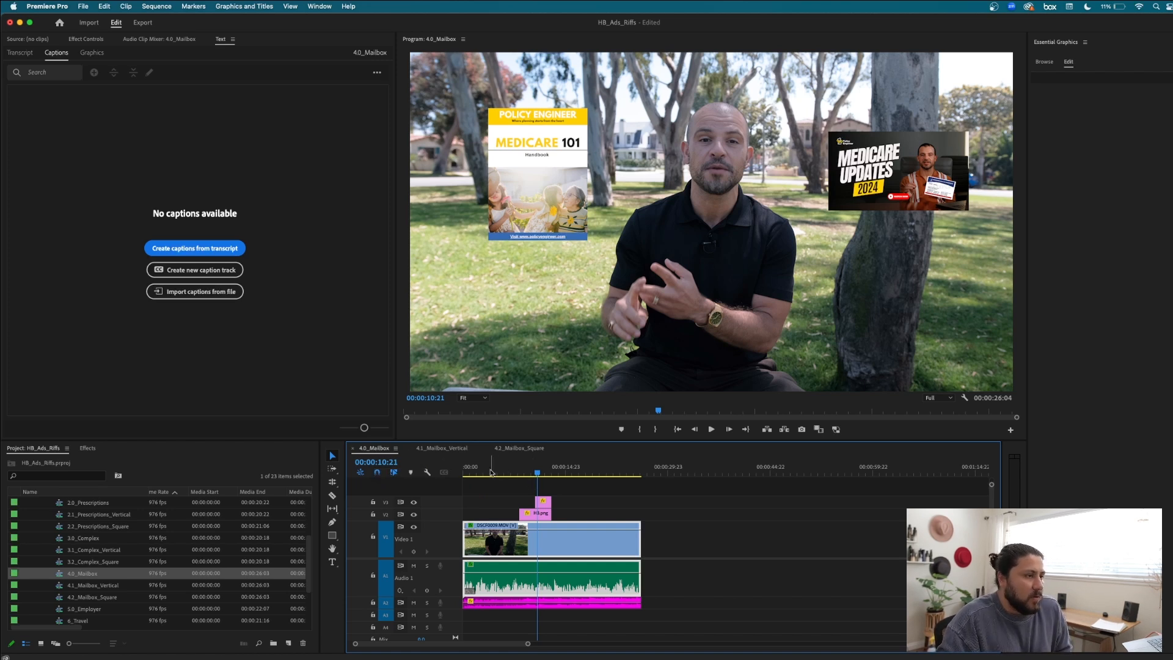
Preview 4.0_Mailbox at 00:00:12:06 and compare it with the 4.1_Mailbox_Vertical sequence at 00:00:08:20.
{"action": "left_click", "coordinate": [546, 470]}
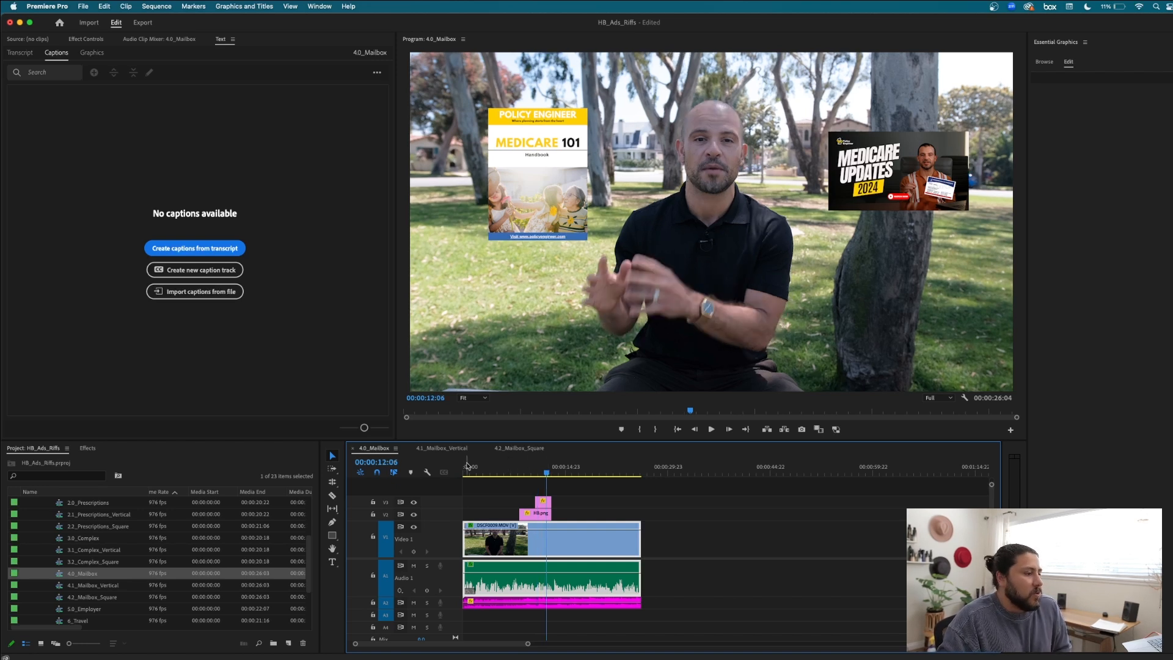
{"action": "left_click", "coordinate": [441, 448]}
{"action": "left_click", "coordinate": [523, 470]}
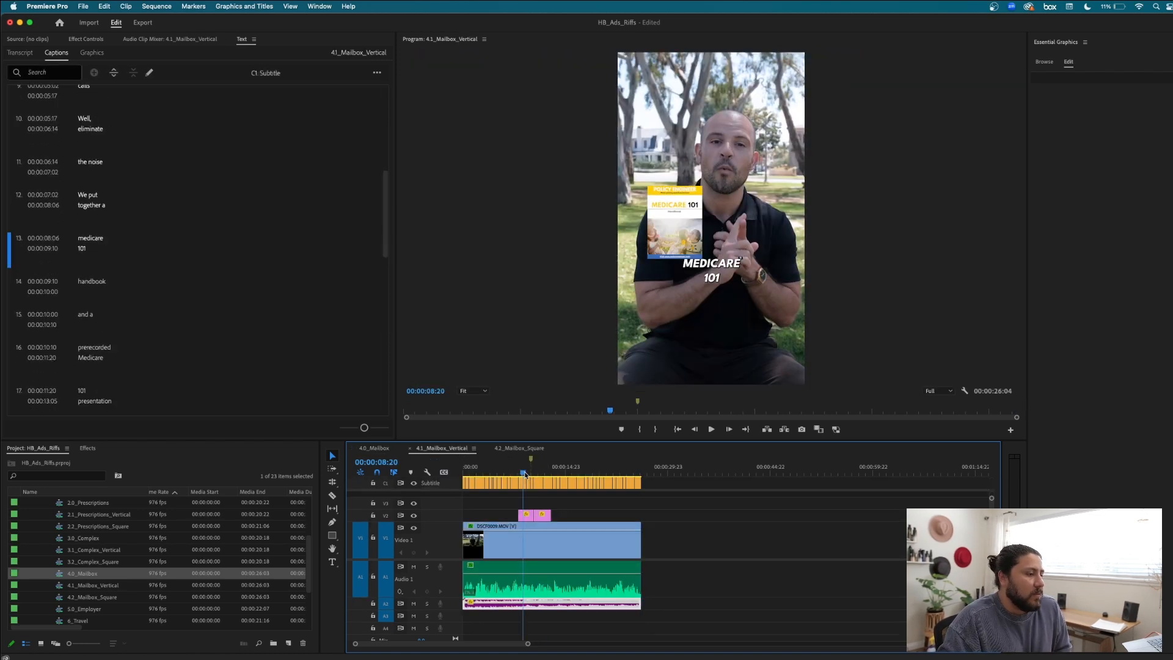
{"action": "left_click", "coordinate": [548, 471]}
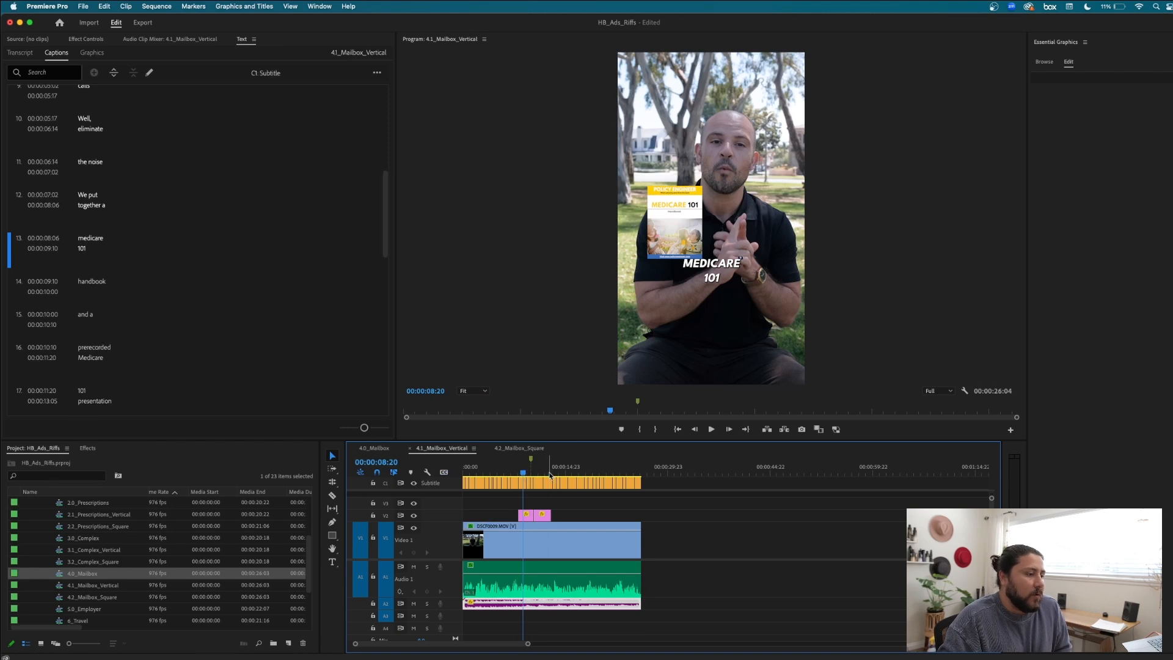
Set the font size of all subtitle captions in the 4.2_Mailbox_Square sequence to 60.
{"action": "left_click", "coordinate": [518, 448]}
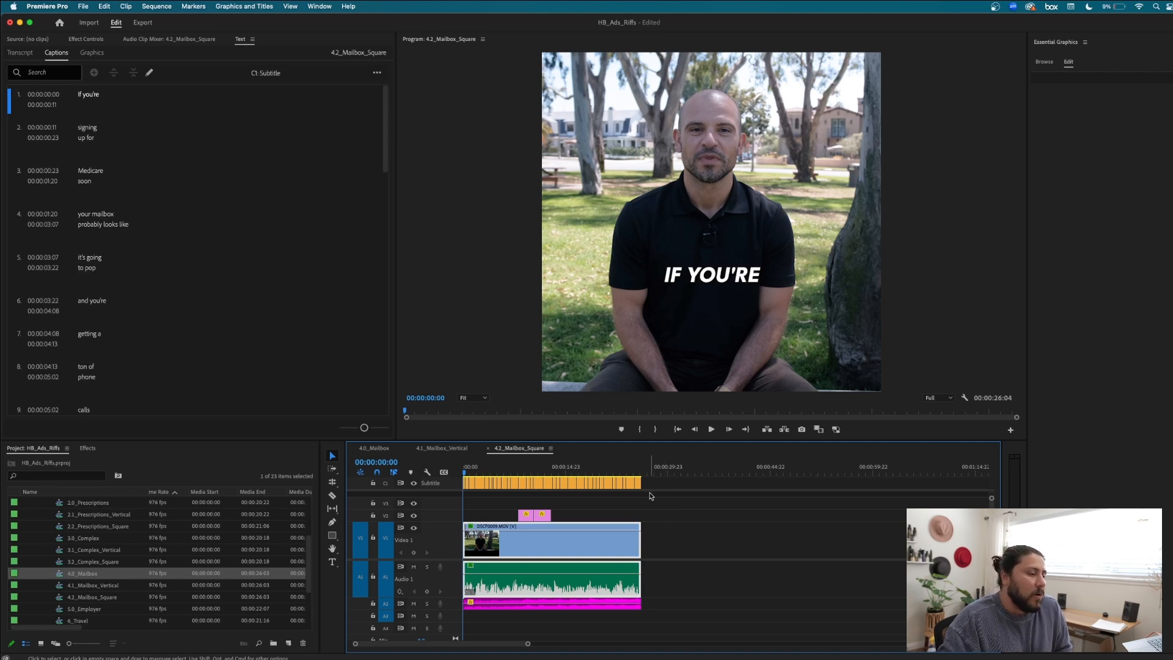
{"action": "scroll", "coordinate": [567, 490], "scroll_direction": "right", "scroll_amount": 2}
{"action": "scroll", "coordinate": [525, 489], "scroll_direction": "left", "scroll_amount": 2}
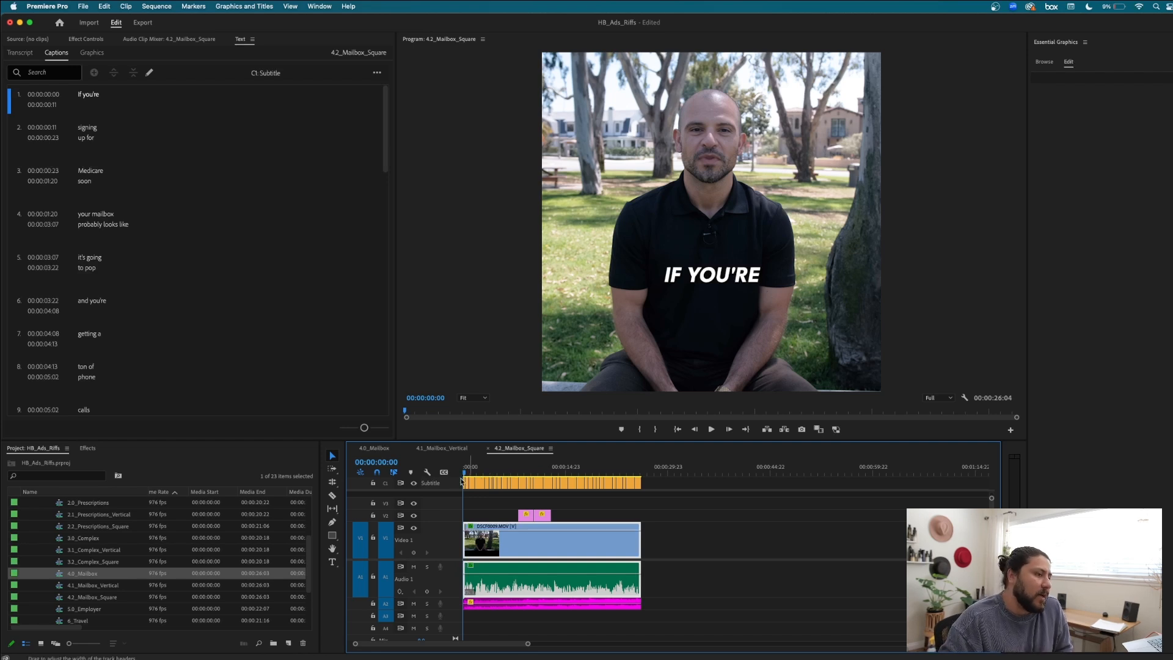
{"action": "left_click_drag", "start_coordinate": [660, 488], "coordinate": [412, 487]}
{"action": "left_click", "coordinate": [1130, 180]}
{"action": "type", "text": "60"}
{"action": "key", "text": "Return"}
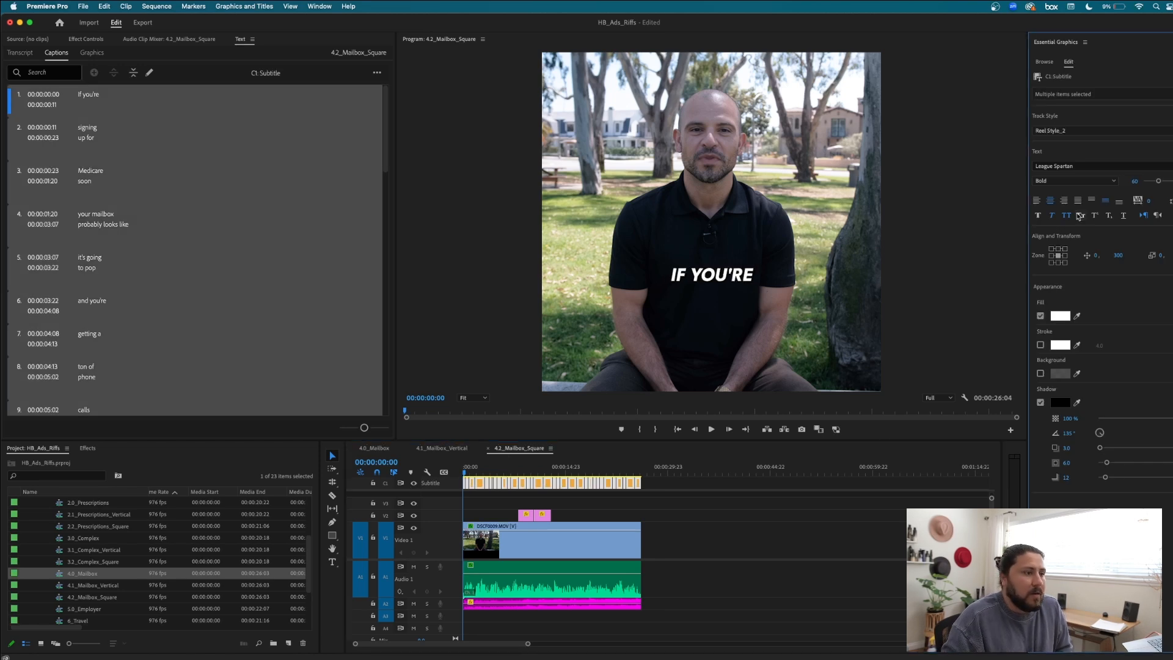
{"action": "left_click", "coordinate": [753, 541]}
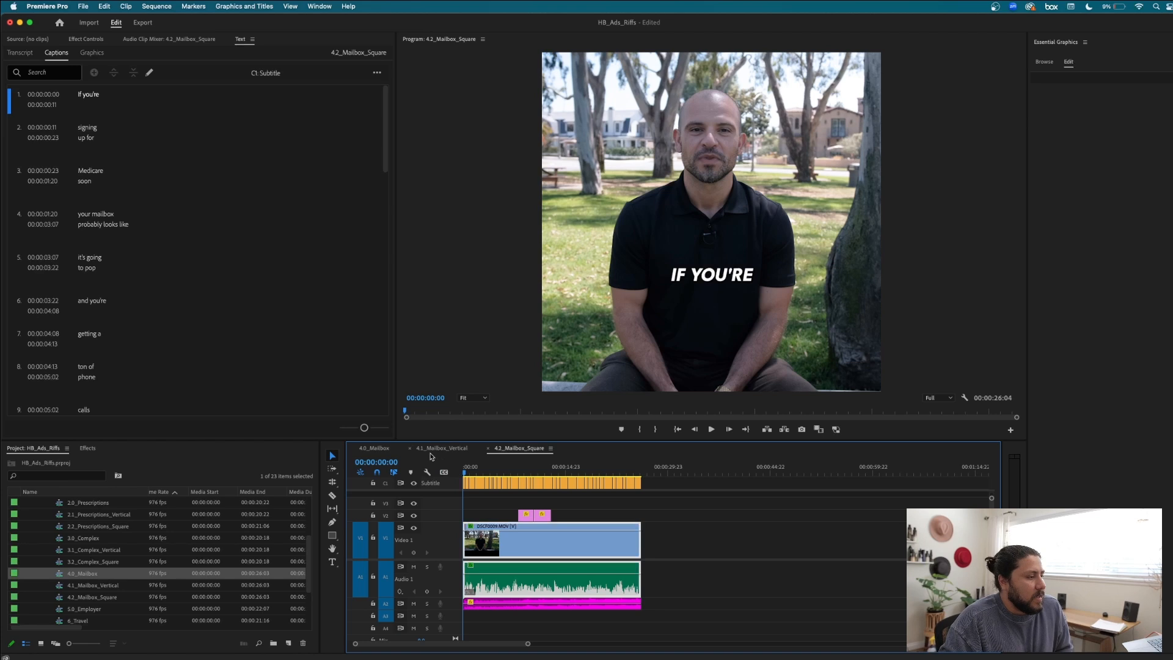
Open the 5.0_Employer sequence and return to 4.0_Mailbox to preview it at 00:00:04:21.
{"action": "double_click", "coordinate": [60, 612]}
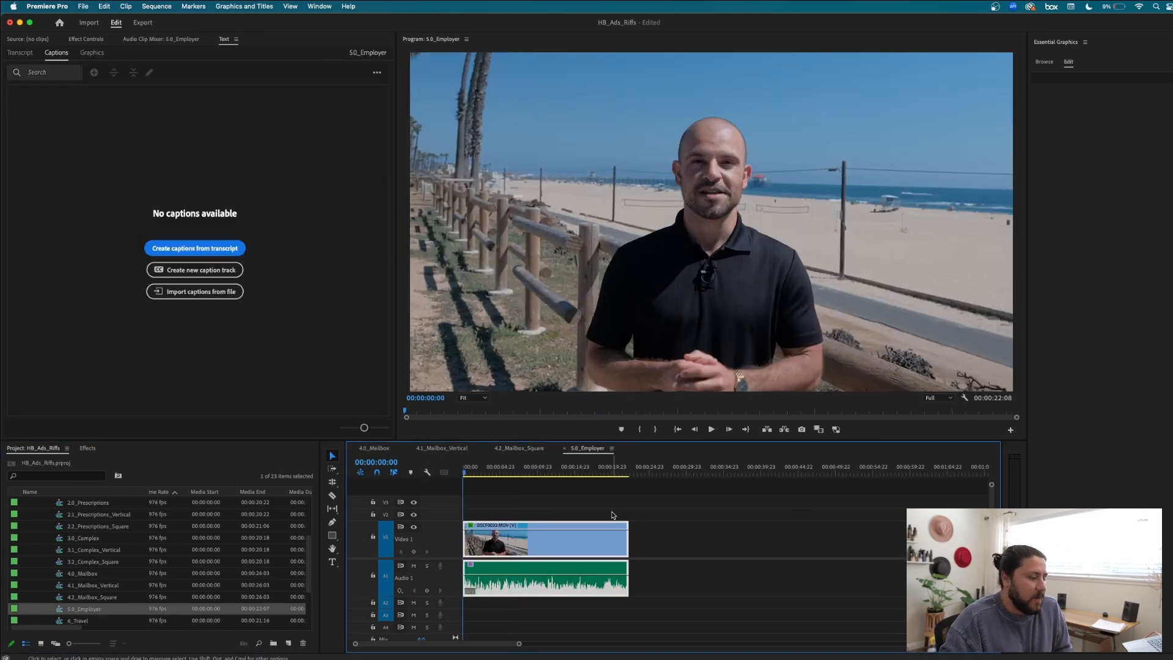
{"action": "left_click", "coordinate": [380, 448]}
{"action": "left_click", "coordinate": [495, 468]}
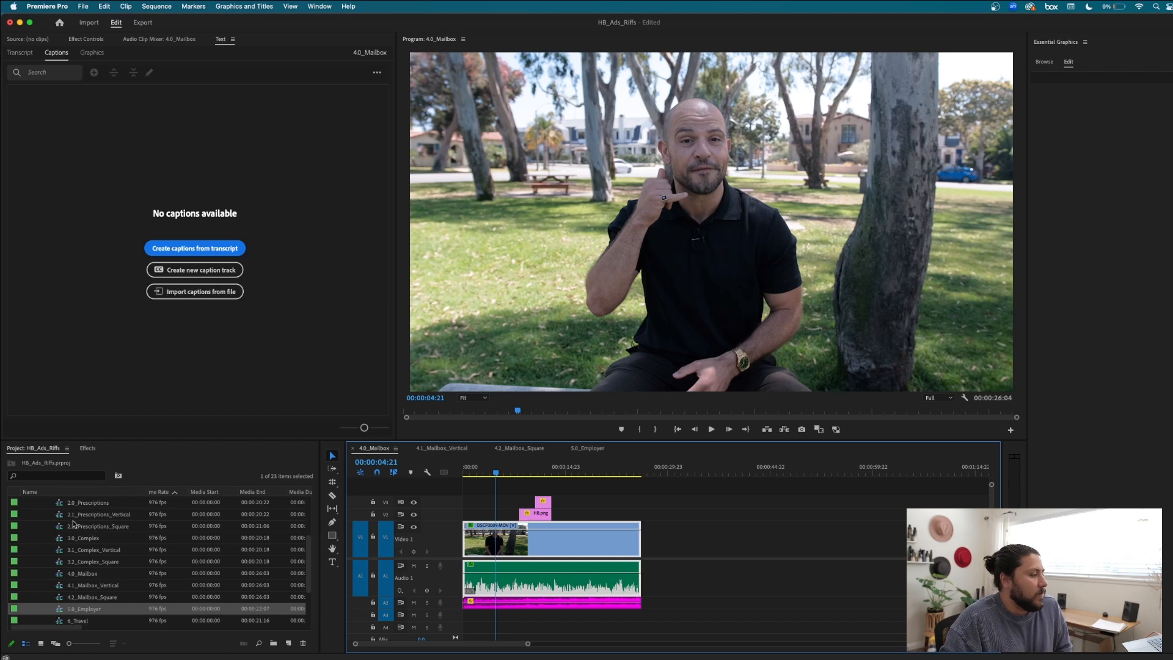
Open 2.0_Prescriptions and preview it at 00:00:12:02, then open 3.0_Complex and preview it at 00:00:12:19.
{"action": "double_click", "coordinate": [62, 505]}
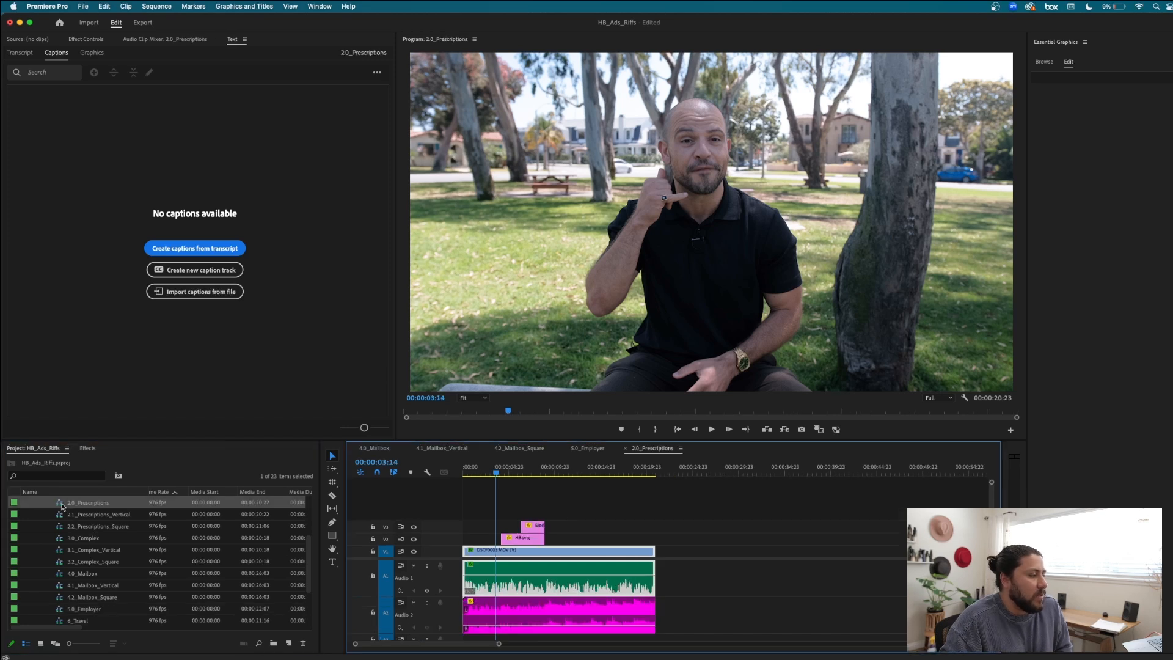
{"action": "left_click", "coordinate": [575, 471]}
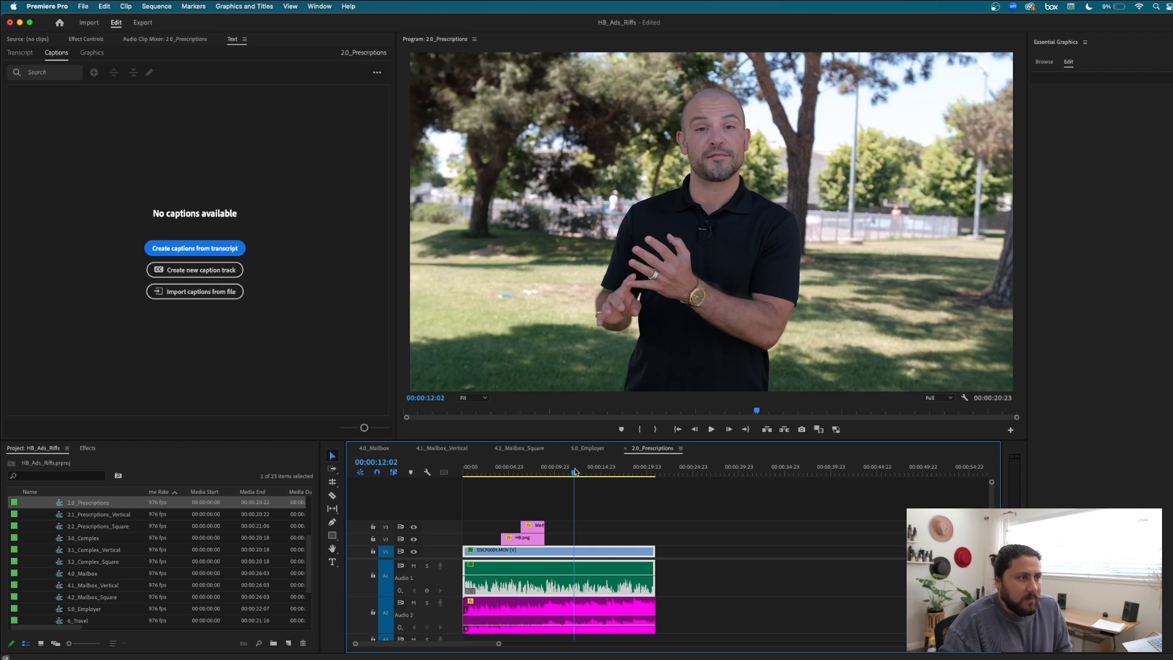
{"action": "double_click", "coordinate": [60, 539]}
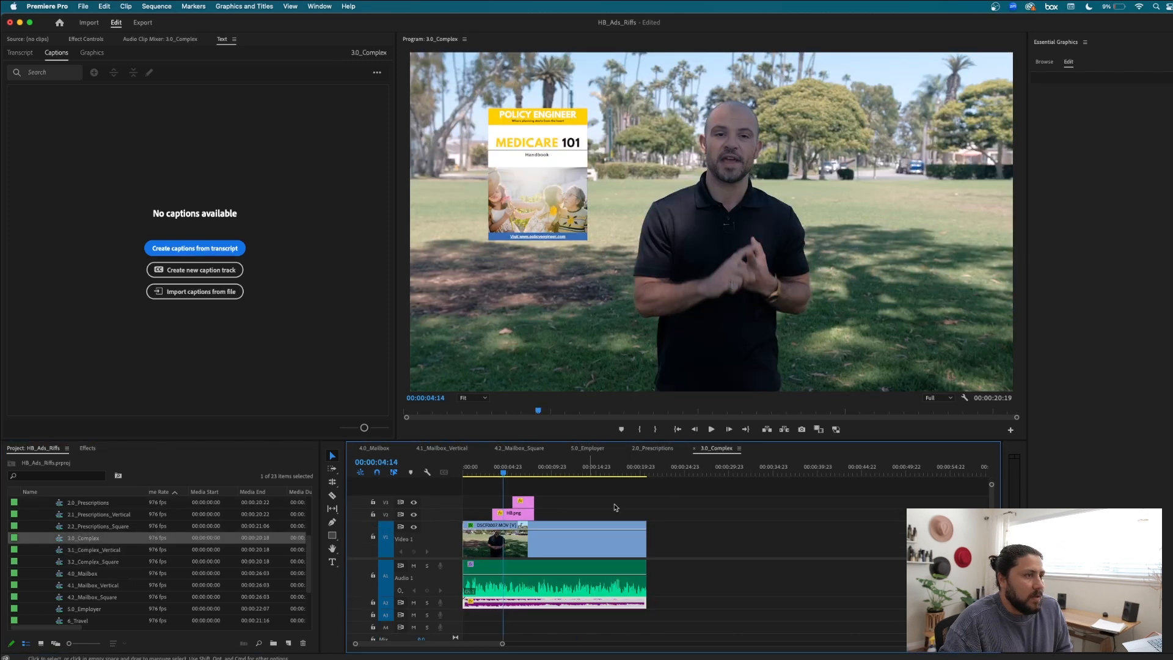
{"action": "left_click", "coordinate": [576, 470]}
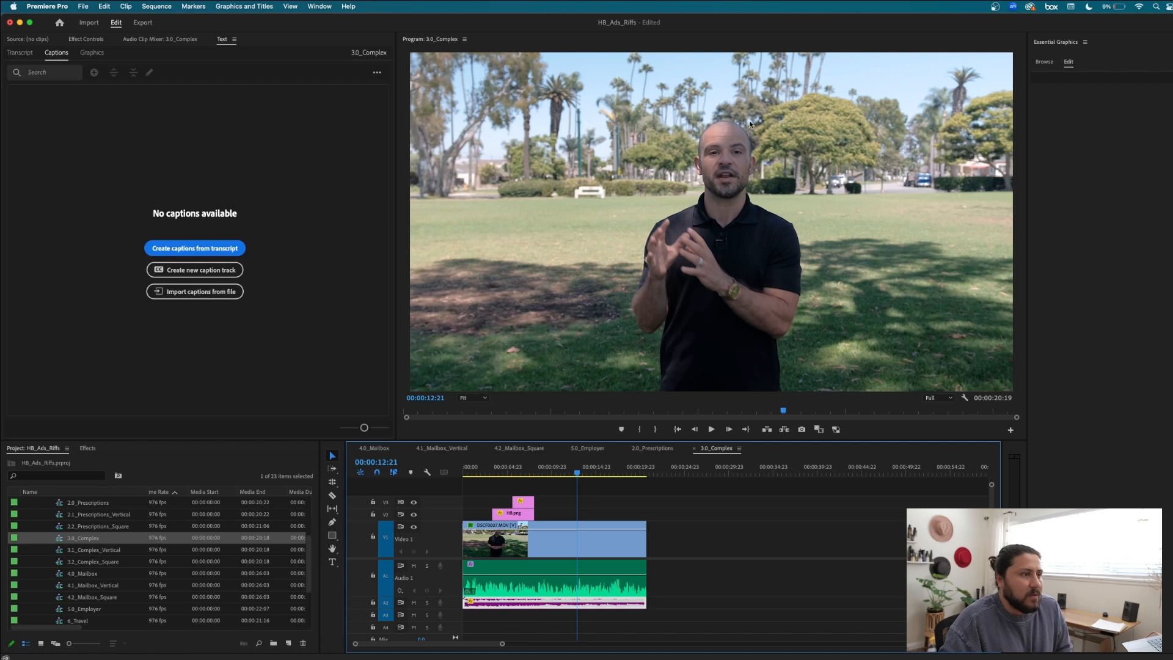
{"action": "key", "text": "Left"}
{"action": "key", "text": "Left"}
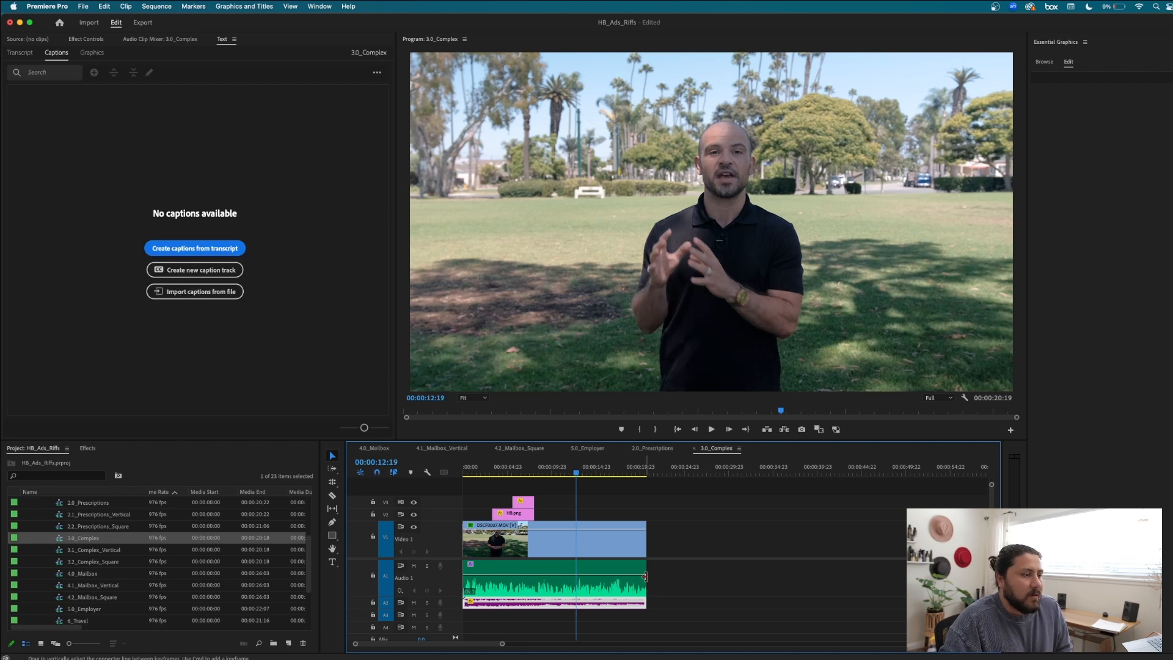
{"action": "left_click", "coordinate": [606, 554]}
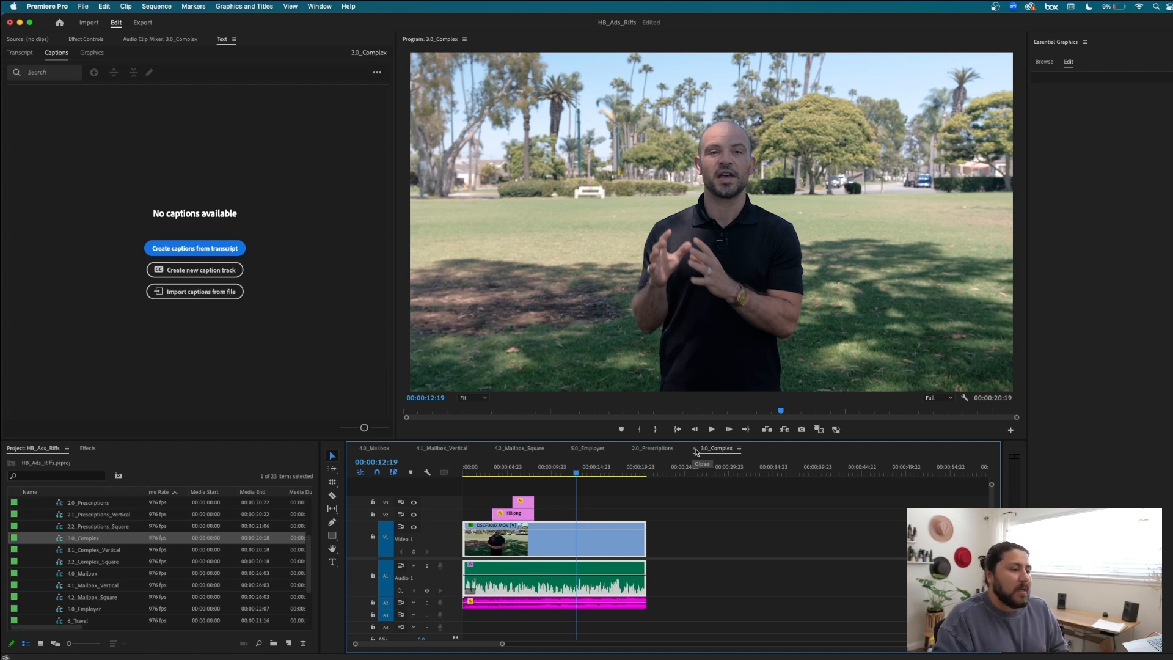
Close the 3.0_Complex timeline, preview 2.0_Prescriptions at 00:00:15:20 and close that timeline too.
{"action": "left_click", "coordinate": [695, 450]}
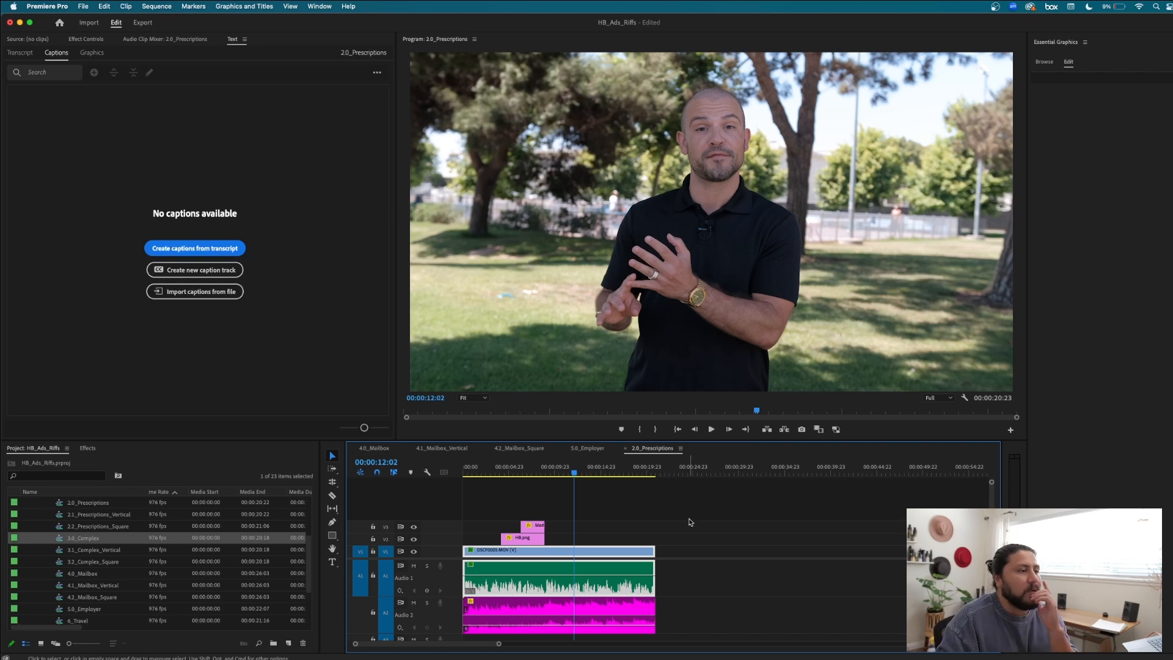
{"action": "left_click", "coordinate": [583, 475]}
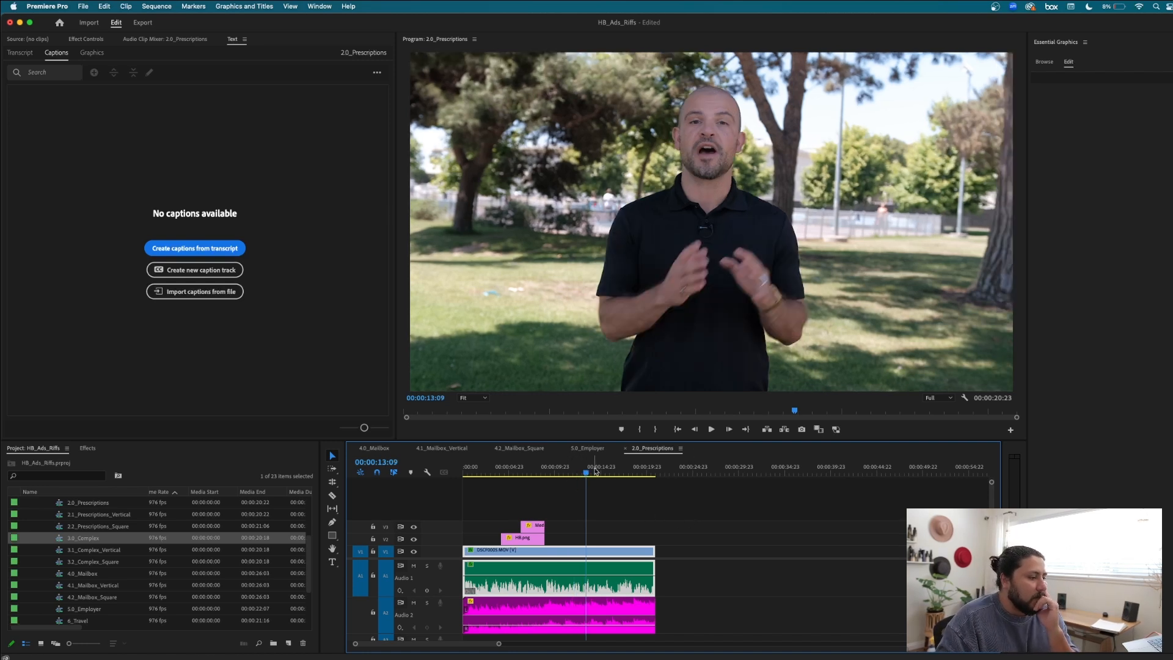
{"action": "left_click", "coordinate": [610, 474]}
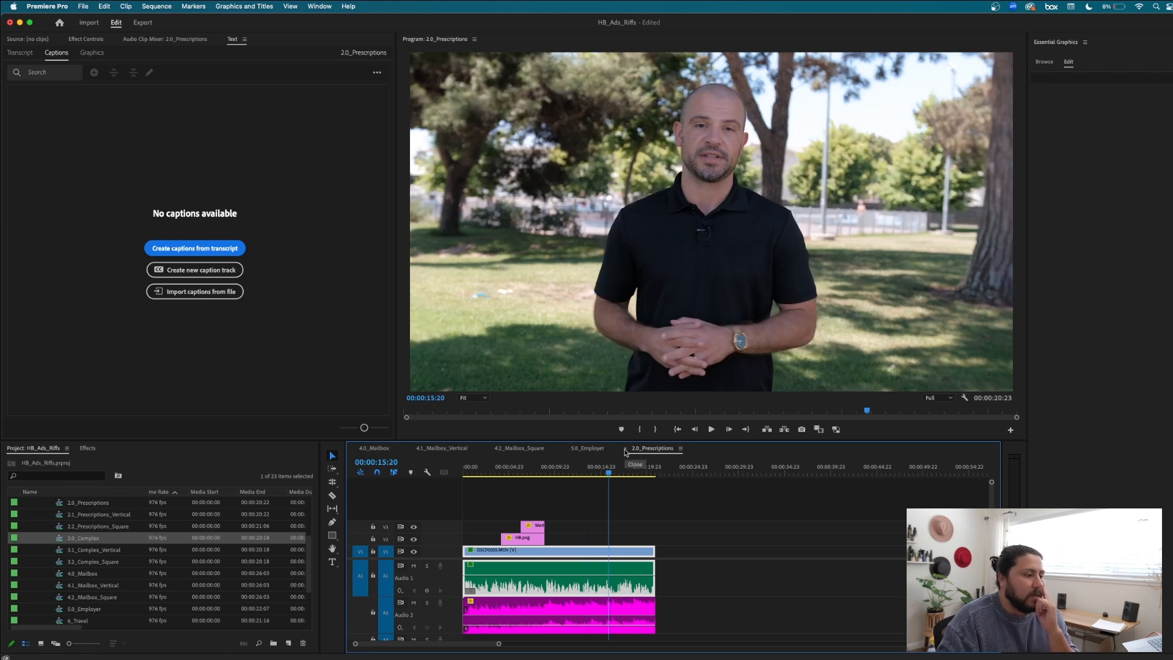
{"action": "left_click", "coordinate": [625, 451]}
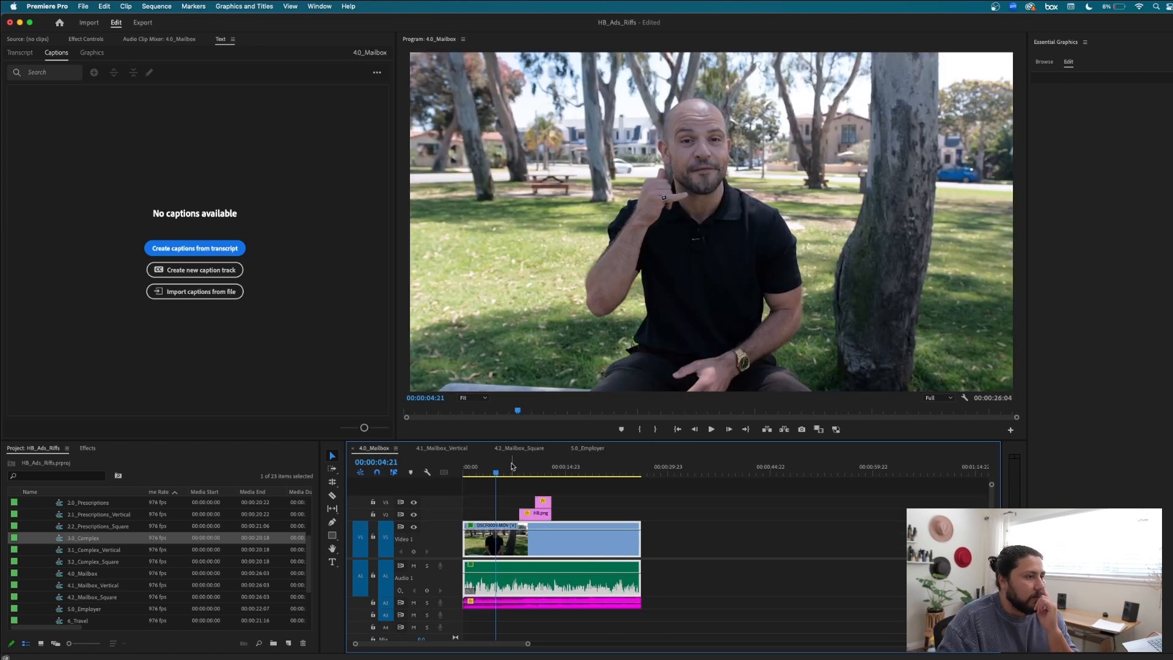
Preview 4.0_Mailbox at 00:00:16:10, switch to 5.0_Employer and look over the sequences in the Resource_Ads bin.
{"action": "left_click", "coordinate": [576, 467]}
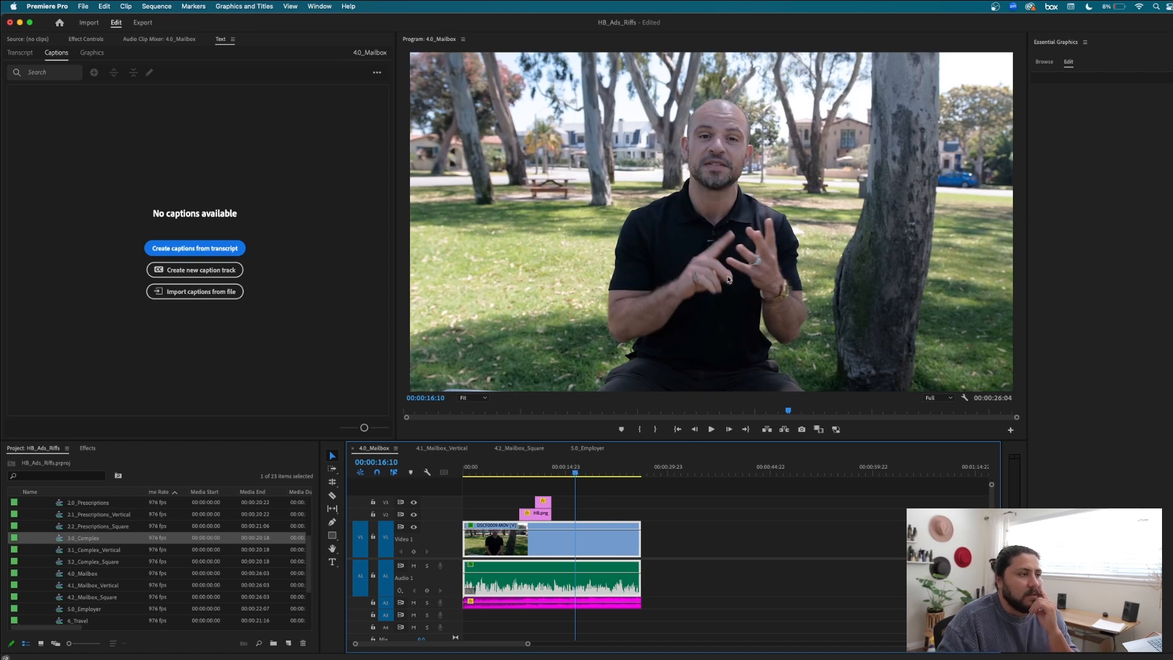
{"action": "left_click", "coordinate": [588, 449]}
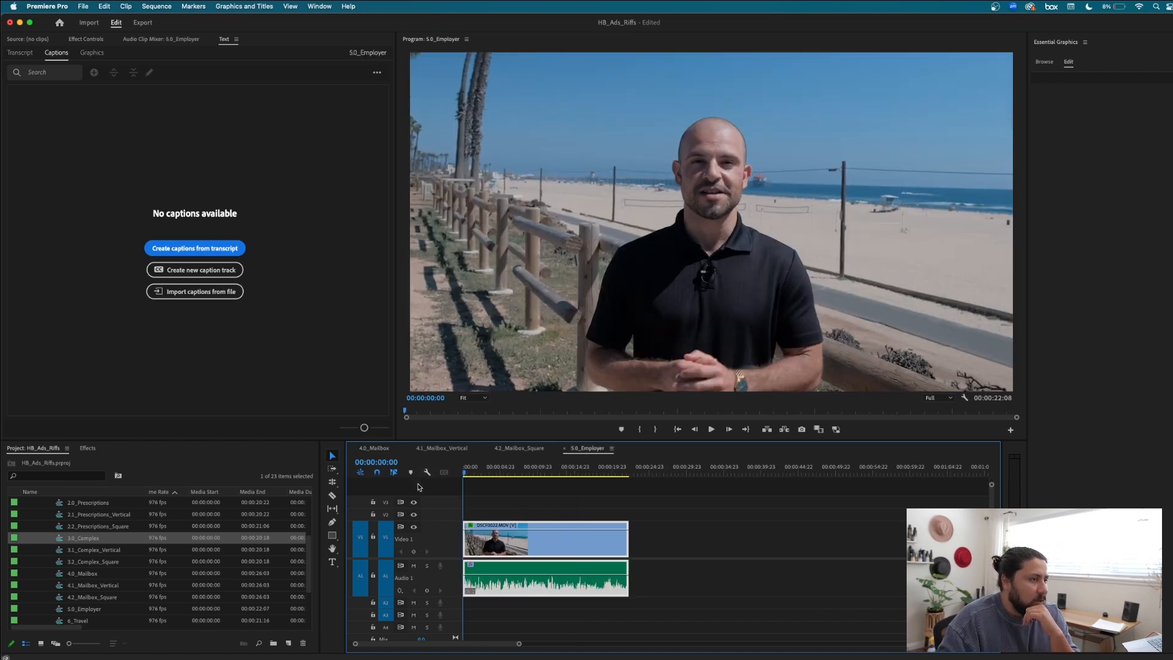
{"action": "scroll", "coordinate": [86, 571], "scroll_direction": "up", "scroll_amount": 3}
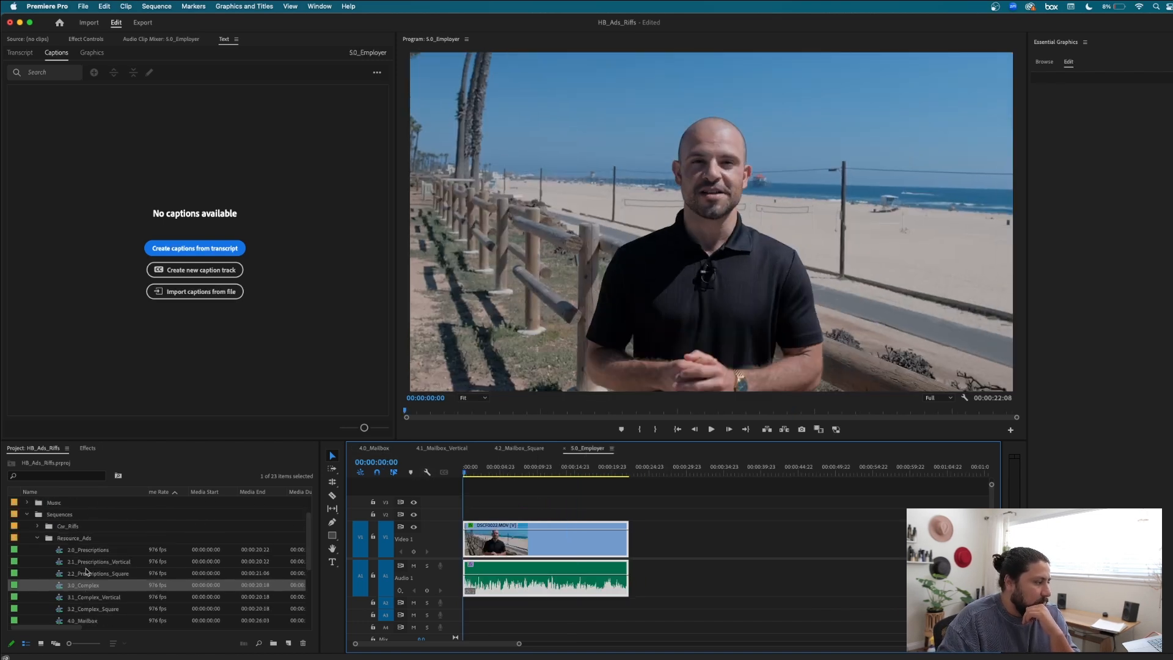
{"action": "scroll", "coordinate": [86, 572], "scroll_direction": "down", "scroll_amount": 3}
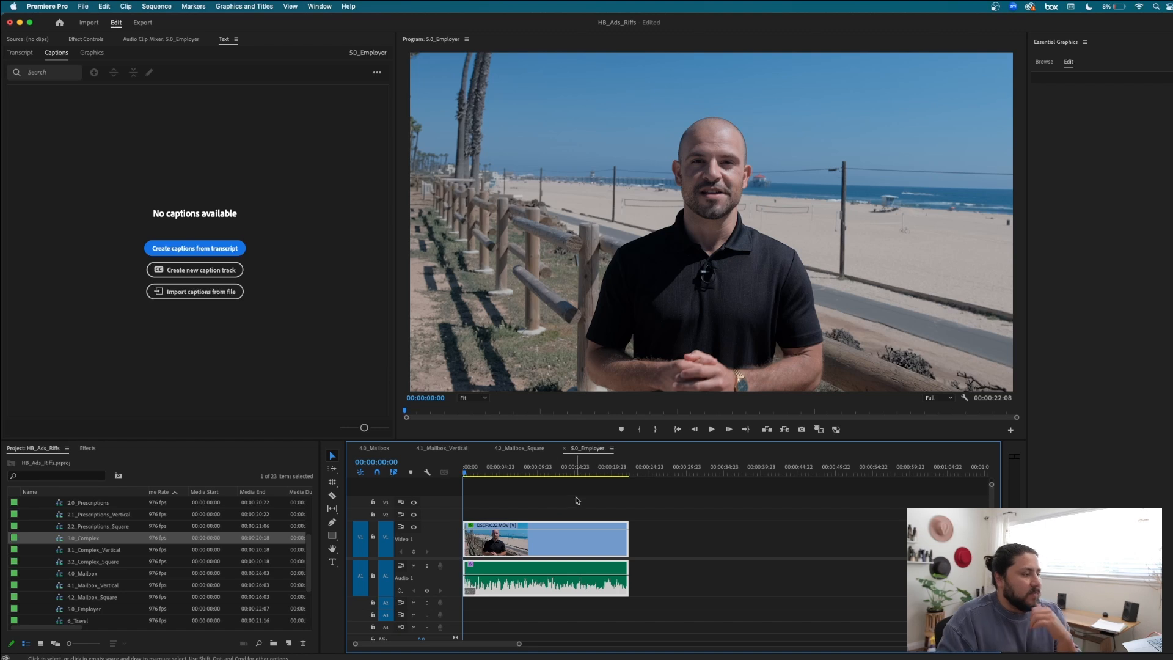
Close the three Mailbox timelines and play the remaining 5.0_Employer sequence up to 00:00:08:00.
{"action": "left_click", "coordinate": [354, 449]}
{"action": "left_click", "coordinate": [354, 449]}
{"action": "left_click", "coordinate": [353, 449]}
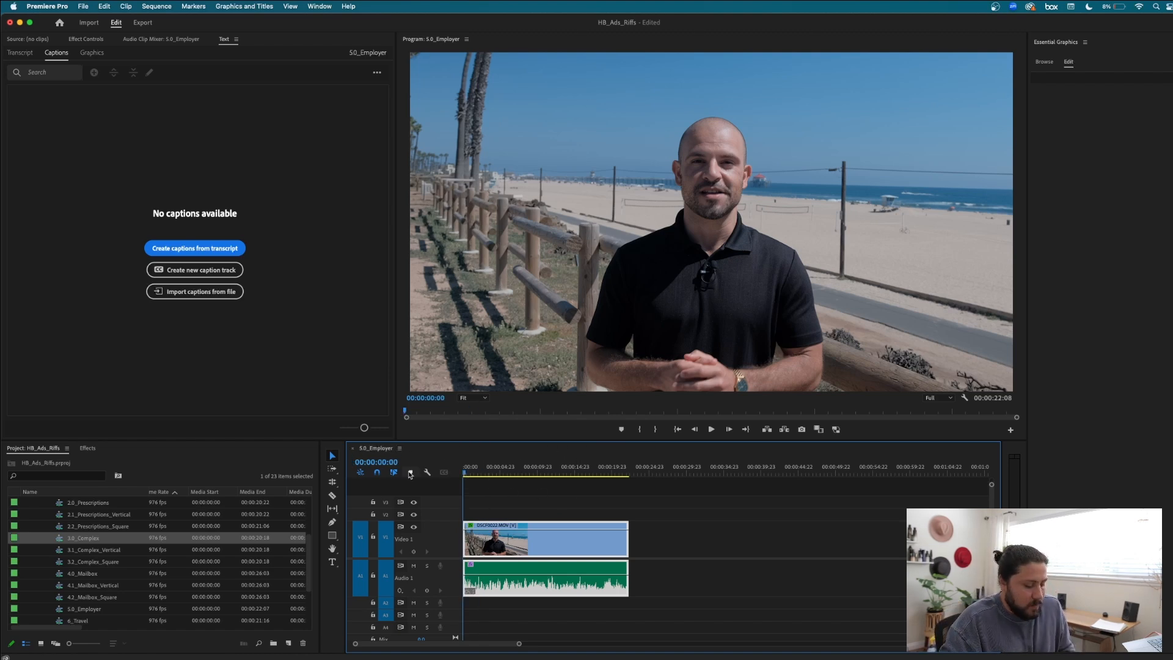
{"action": "key", "text": "space"}
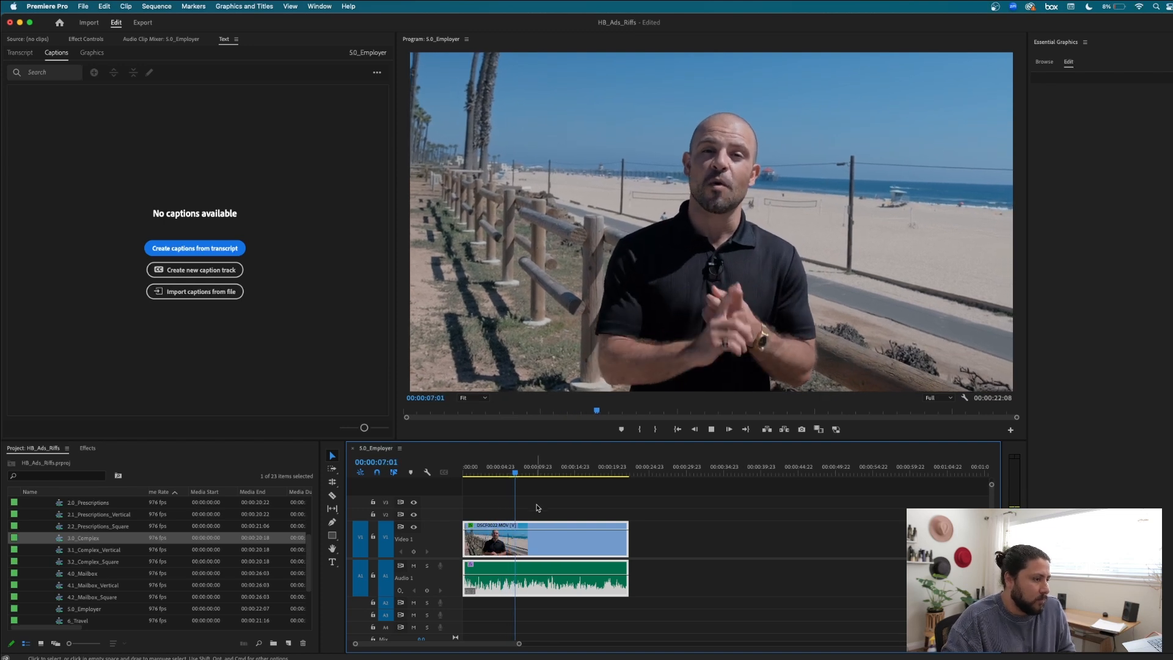
{"action": "key", "text": "space"}
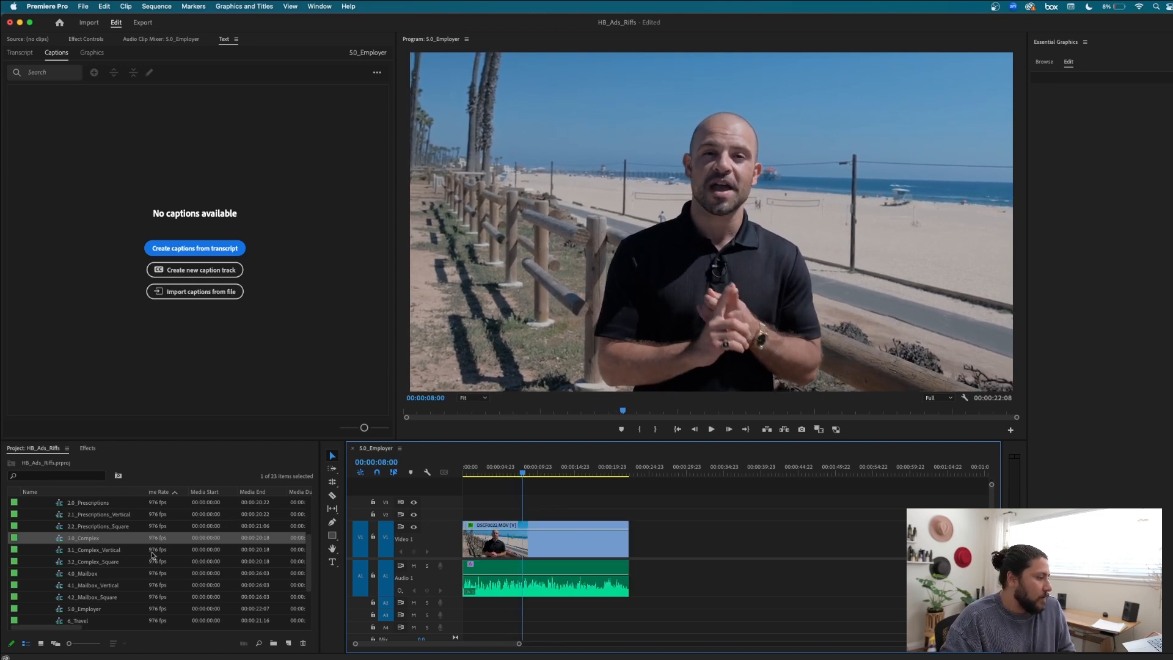
Make two duplicates of the 5.0_Employer sequence in the project.
{"action": "scroll", "coordinate": [71, 586], "scroll_direction": "down", "scroll_amount": 3}
{"action": "left_click", "coordinate": [63, 539]}
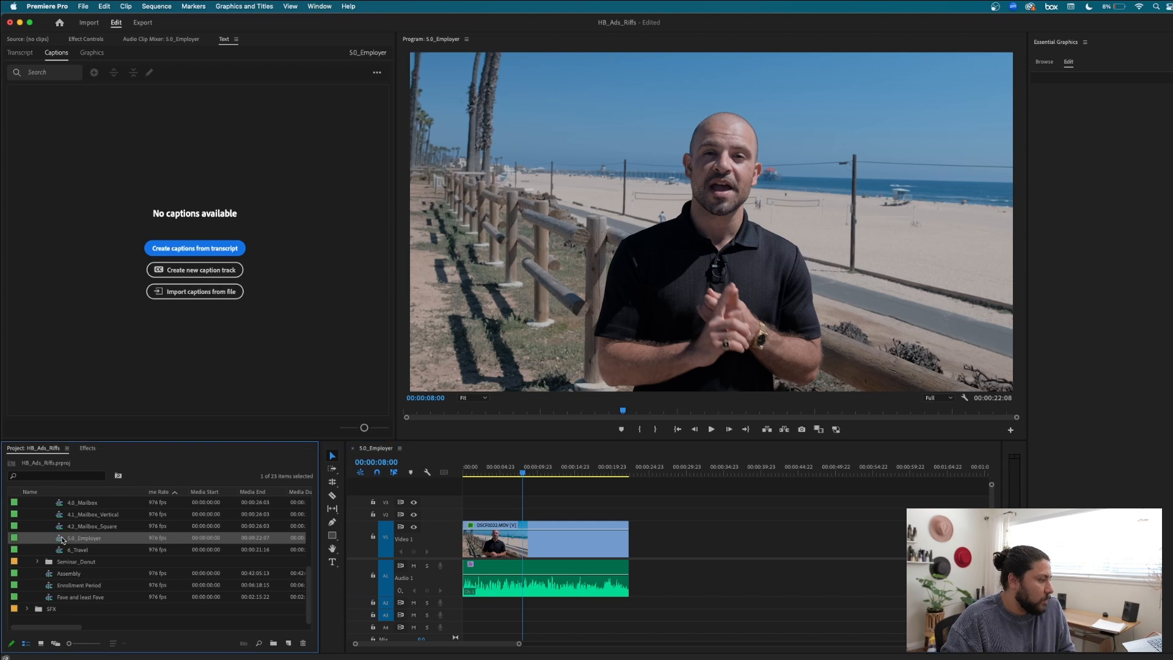
{"action": "right_click", "coordinate": [62, 541]}
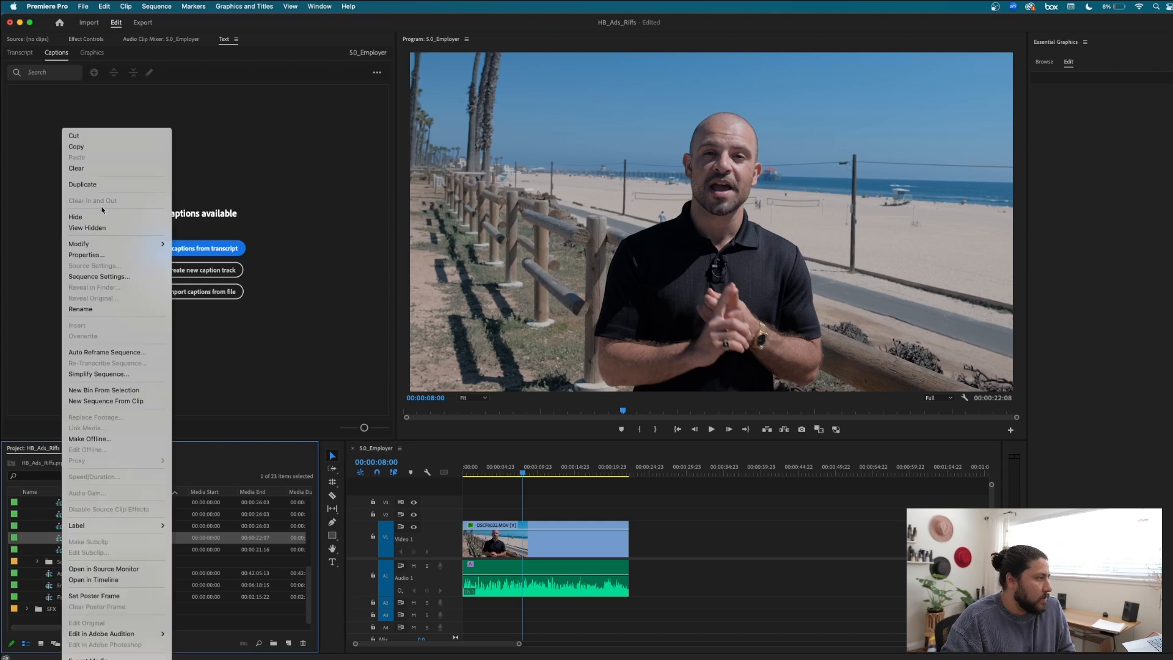
{"action": "left_click", "coordinate": [83, 184]}
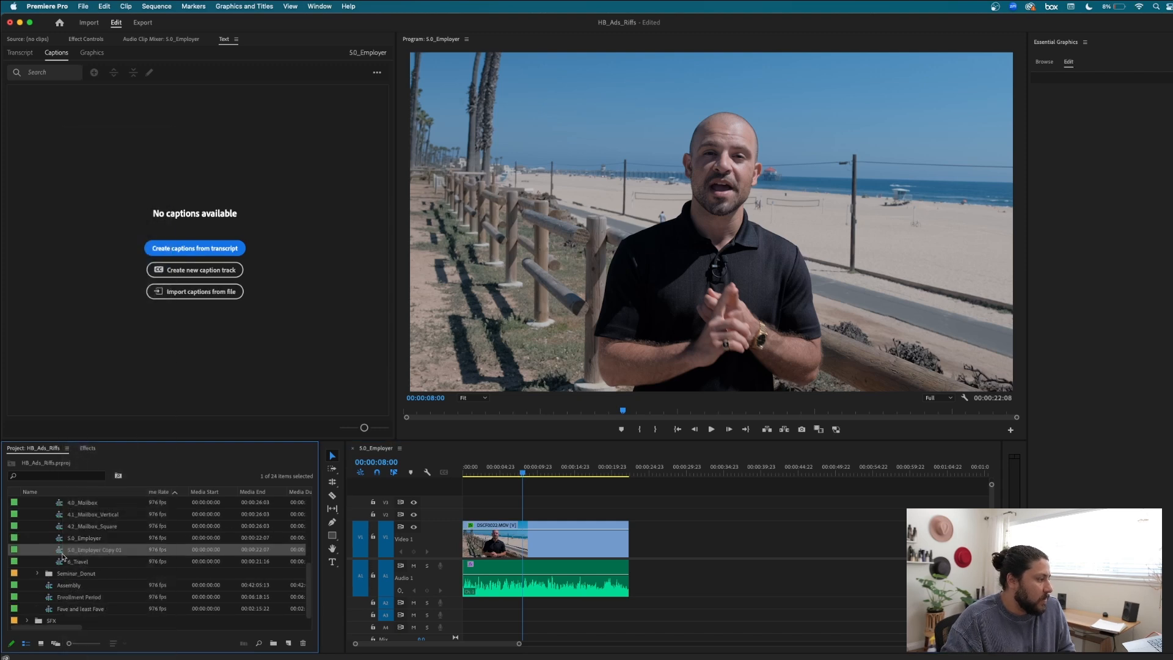
{"action": "right_click", "coordinate": [62, 556]}
{"action": "left_click", "coordinate": [82, 183]}
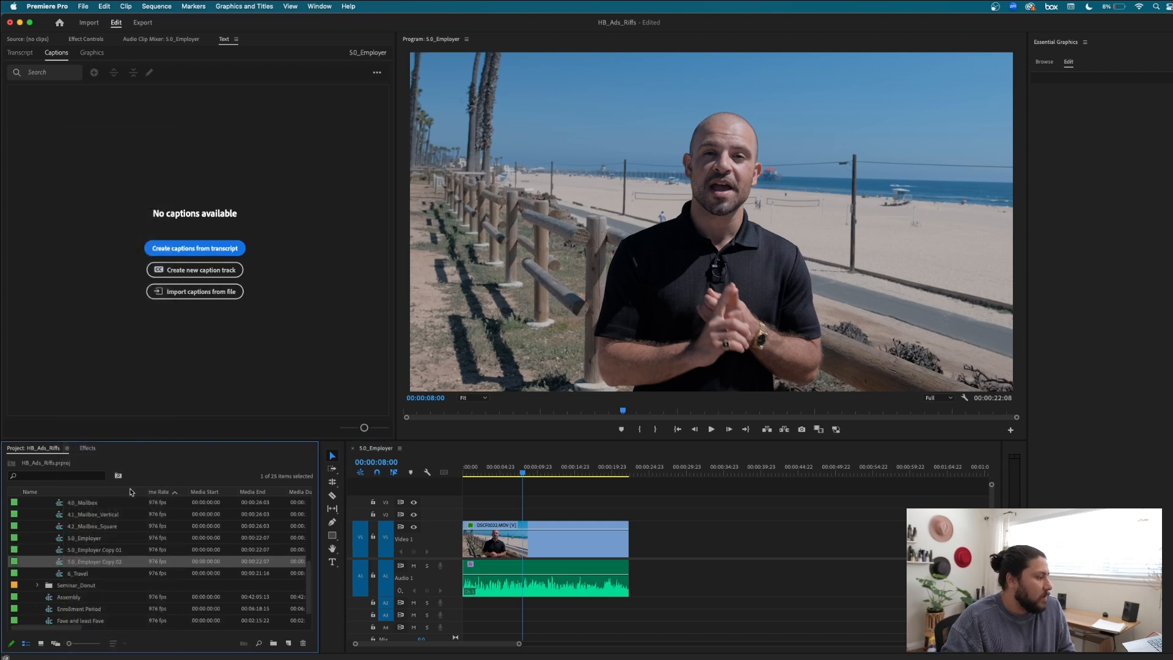
{"action": "left_click", "coordinate": [78, 540]}
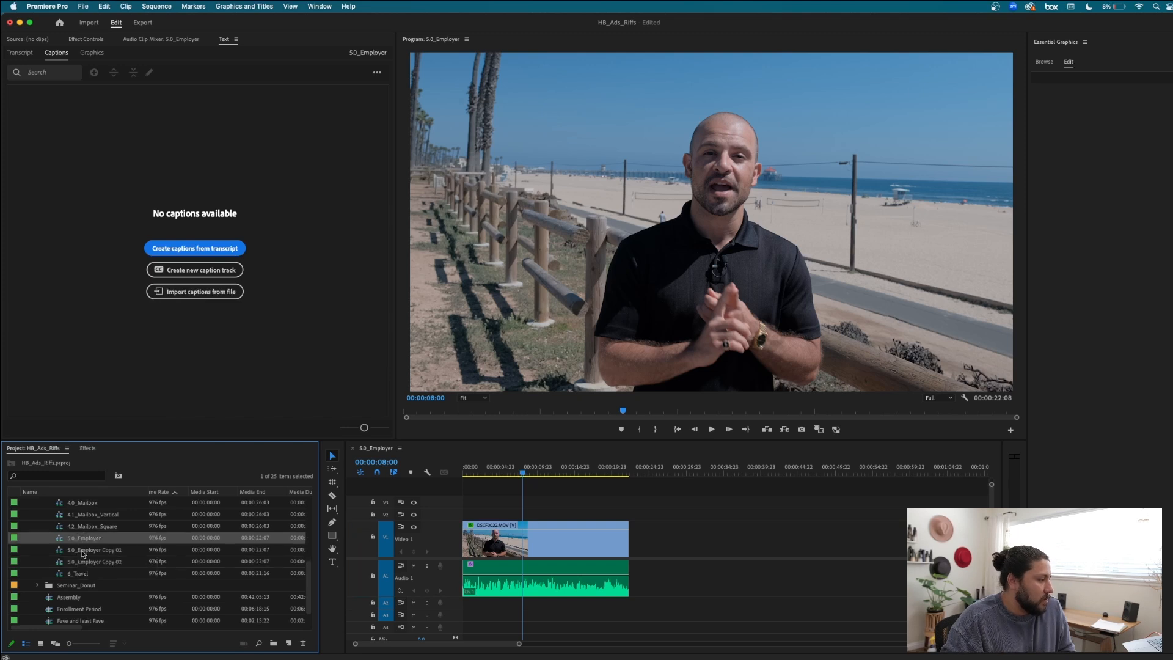
{"action": "left_click", "coordinate": [64, 562]}
{"action": "left_click", "coordinate": [92, 550]}
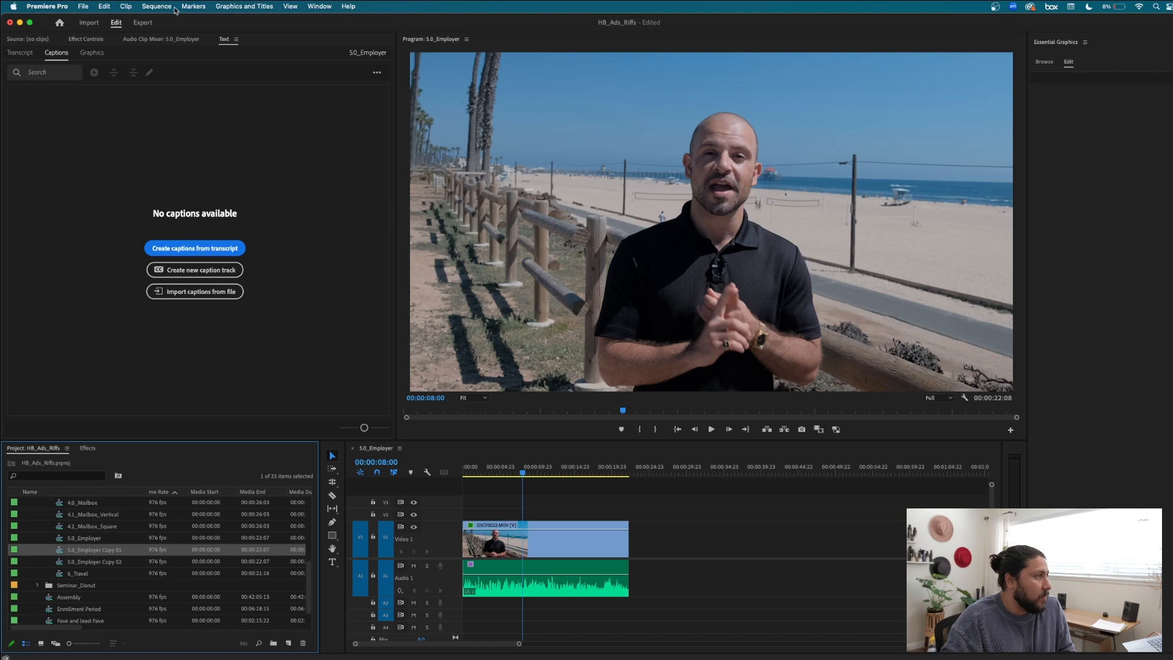
{"action": "left_click", "coordinate": [95, 552]}
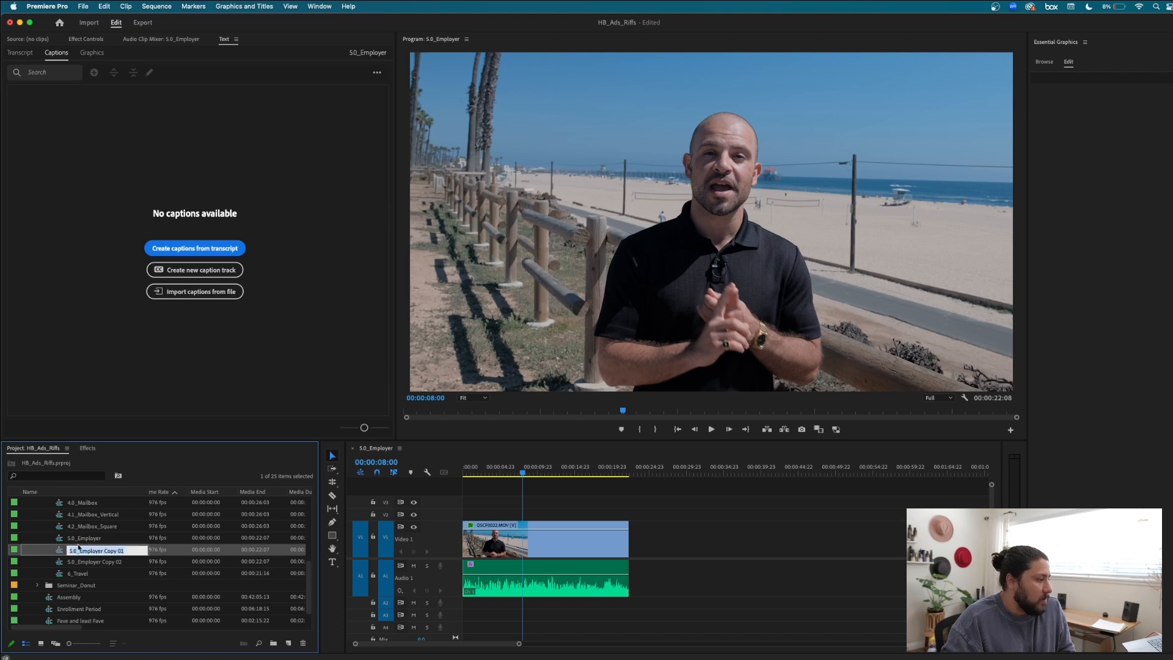
Remove and re-enter the .0 in the original 5.0_Employer sequence's name, and select its first copy.
{"action": "double_click", "coordinate": [74, 540]}
{"action": "left_click", "coordinate": [74, 540]}
{"action": "left_click", "coordinate": [77, 541]}
{"action": "key", "text": "BackSpace"}
{"action": "key", "text": "BackSpace"}
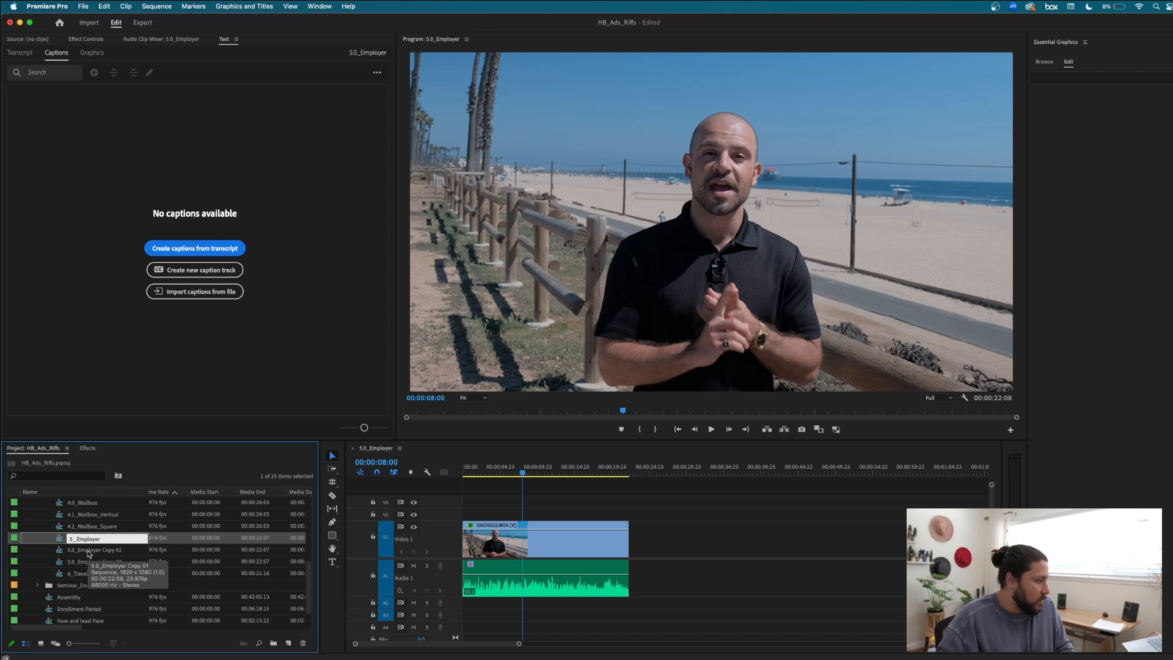
{"action": "type", "text": ".0"}
{"action": "left_click", "coordinate": [76, 553]}
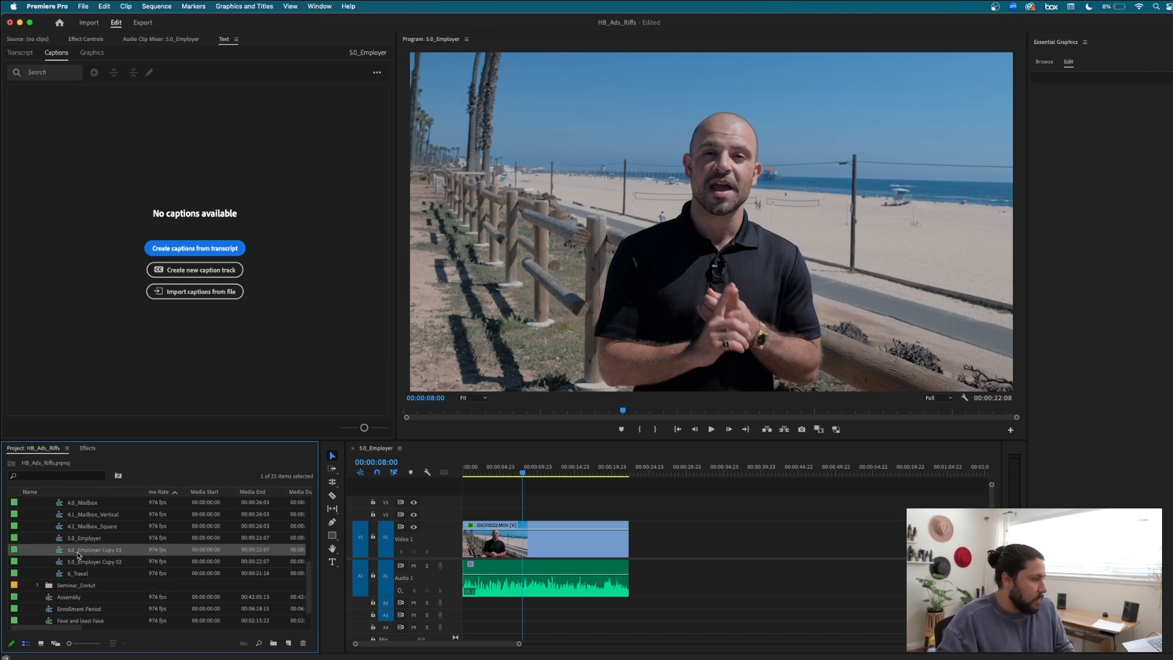
Renumber the first copy of the 5.0_Employer sequence as 5.1 and the second copy as 5.2.
{"action": "left_click", "coordinate": [75, 553]}
{"action": "left_click", "coordinate": [75, 551]}
{"action": "key", "text": "Return"}
{"action": "left_click", "coordinate": [77, 562]}
{"action": "left_click", "coordinate": [77, 562]}
{"action": "left_click", "coordinate": [77, 562]}
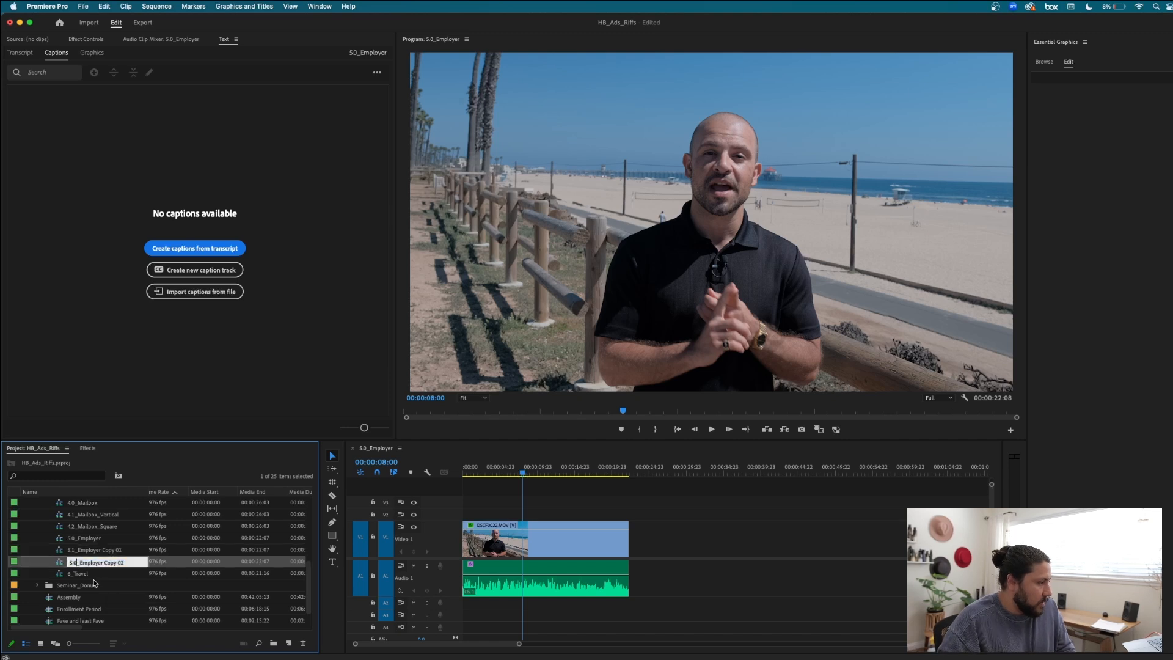
{"action": "key", "text": "BackSpace"}
{"action": "key", "text": "BackSpace"}
{"action": "type", "text": ".2"}
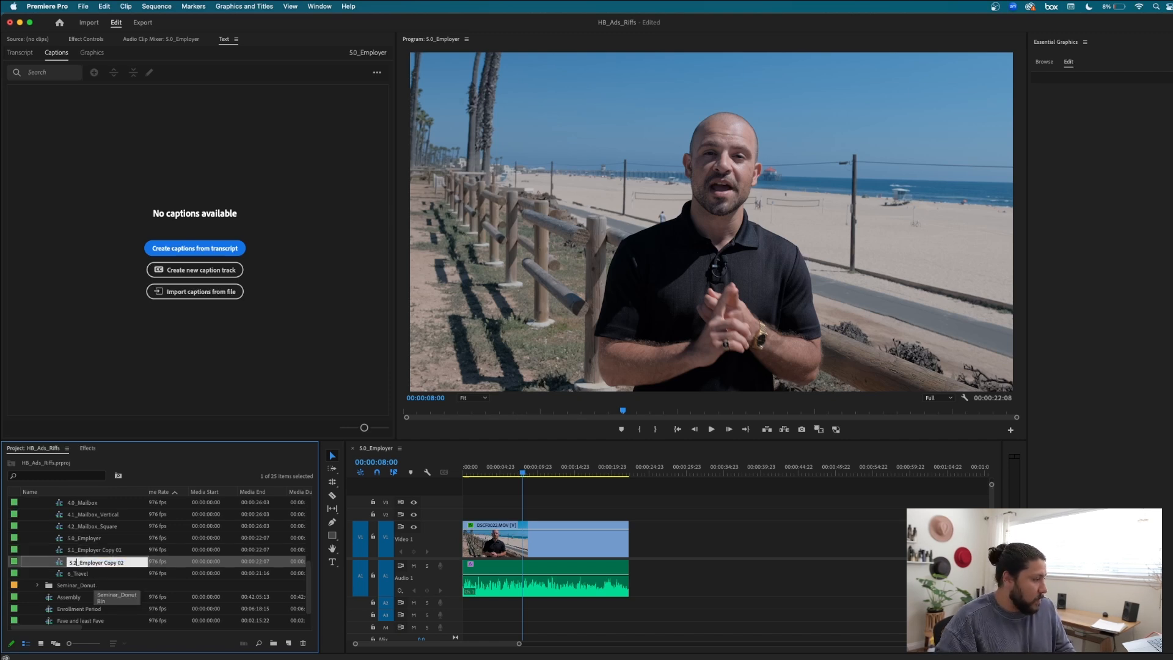
Replace the copy suffixes so the two duplicates are named 5.1_Employer_Vertical and 5.2_Employer_Square.
{"action": "left_click", "coordinate": [125, 551]}
{"action": "left_click", "coordinate": [125, 551]}
{"action": "left_click", "coordinate": [125, 551]}
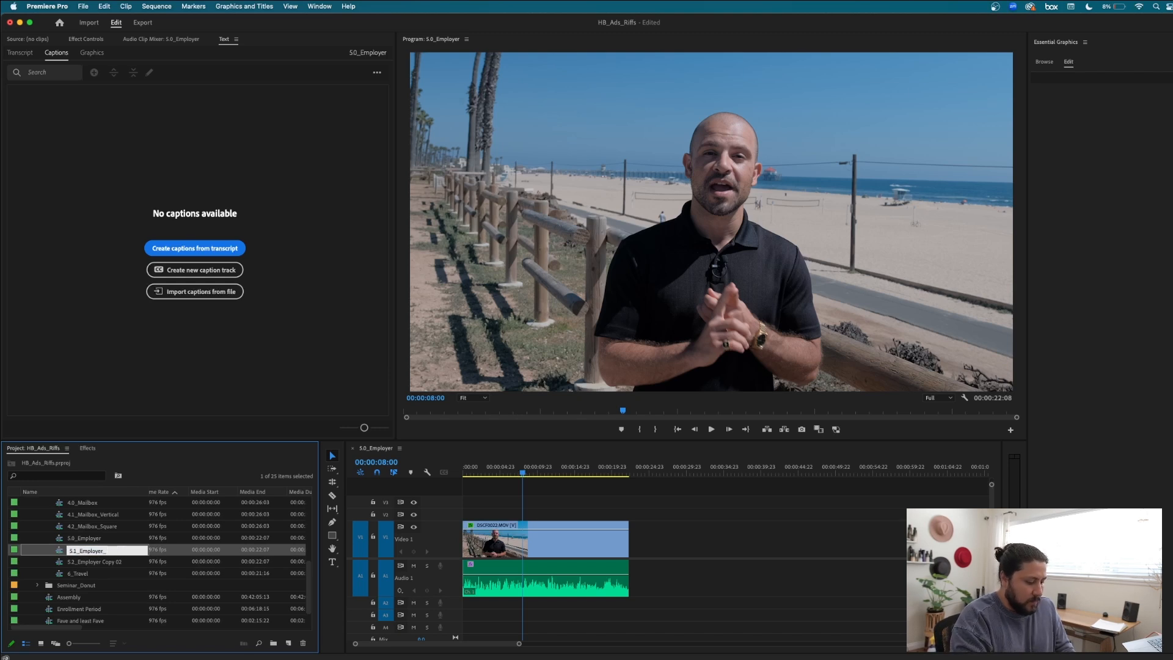
{"action": "left_click", "coordinate": [125, 562]}
{"action": "left_click", "coordinate": [126, 562]}
{"action": "left_click", "coordinate": [125, 562]}
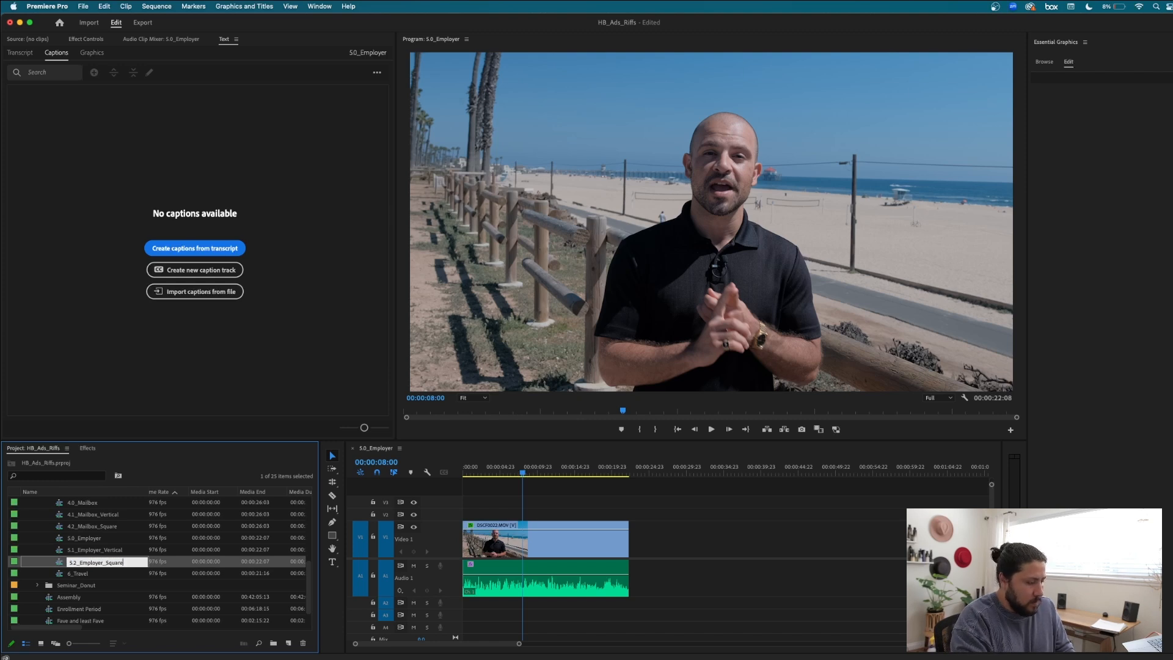
{"action": "type", "text": "_Square"}
{"action": "left_click", "coordinate": [86, 552]}
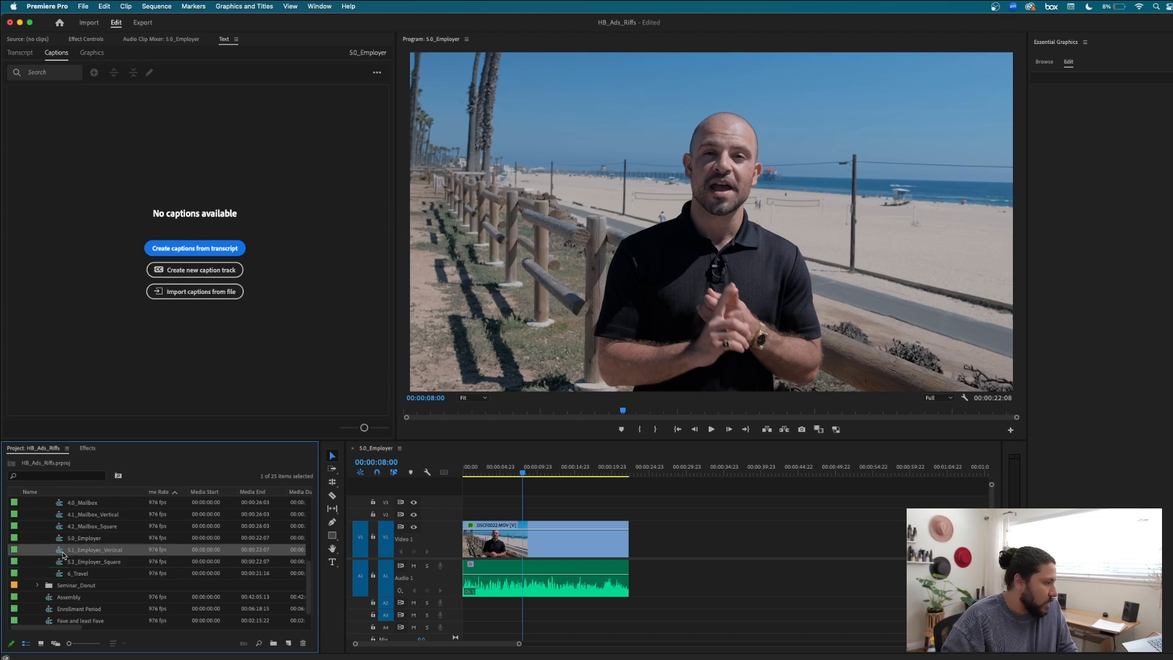
Open 5.1_Employer_Vertical and 5.2_Employer_Square in the timeline, look through the Employer sequences and bring the vertical one forward.
{"action": "double_click", "coordinate": [63, 555]}
{"action": "double_click", "coordinate": [64, 562]}
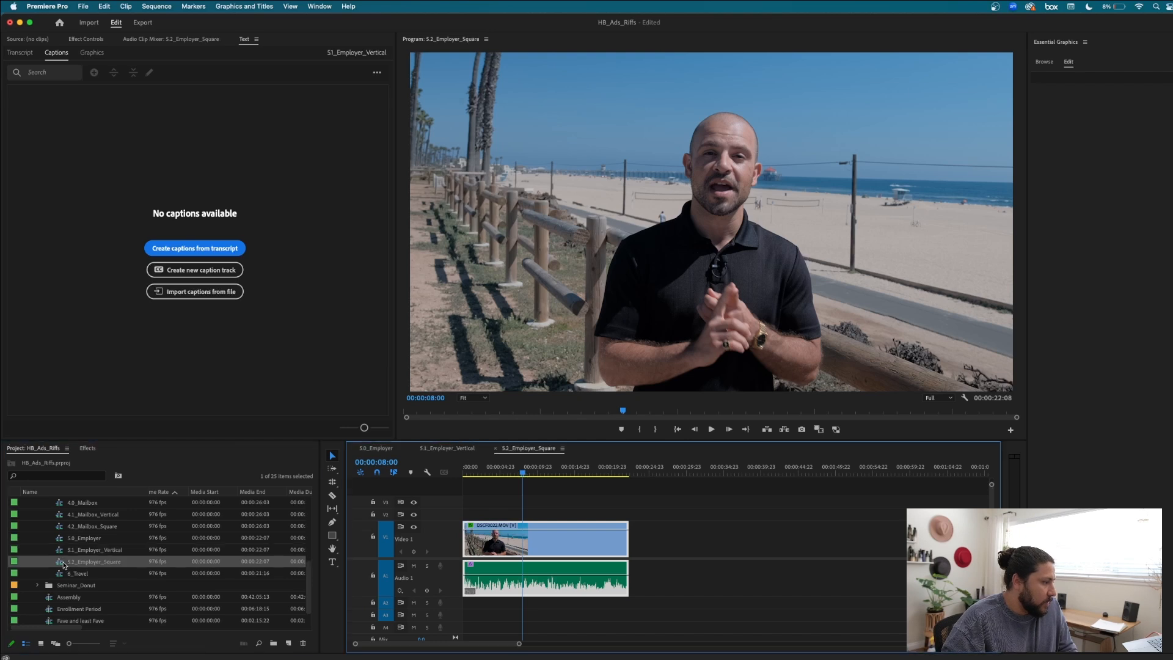
{"action": "left_click", "coordinate": [385, 450]}
{"action": "left_click", "coordinate": [529, 449]}
{"action": "left_click", "coordinate": [388, 453]}
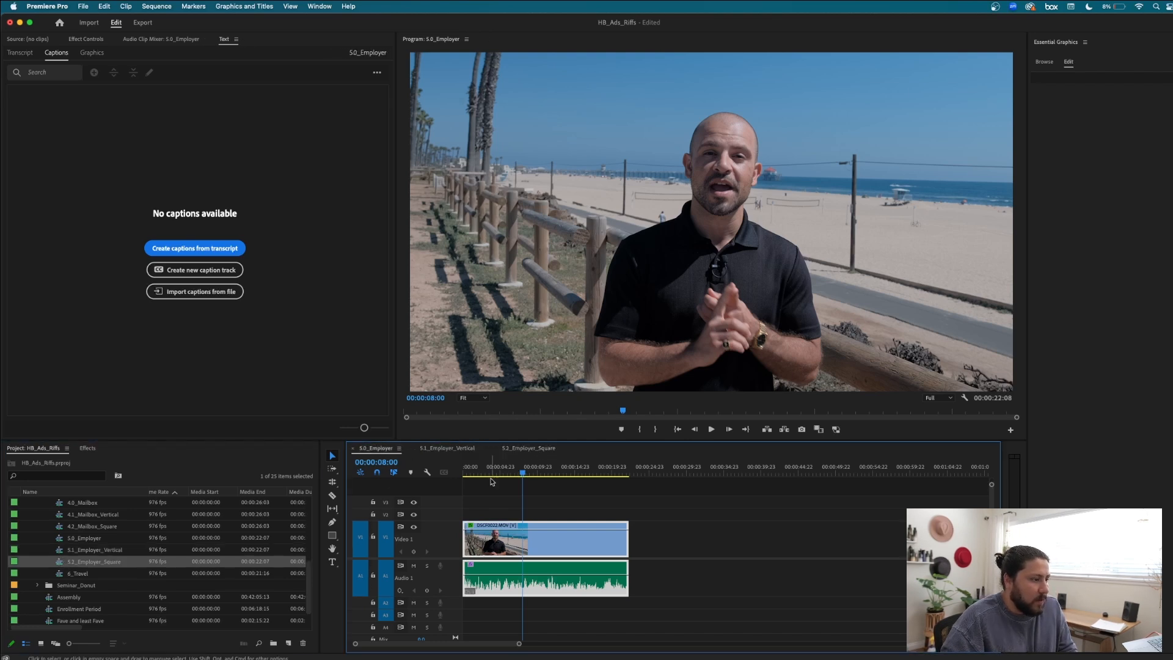
{"action": "left_click", "coordinate": [458, 450]}
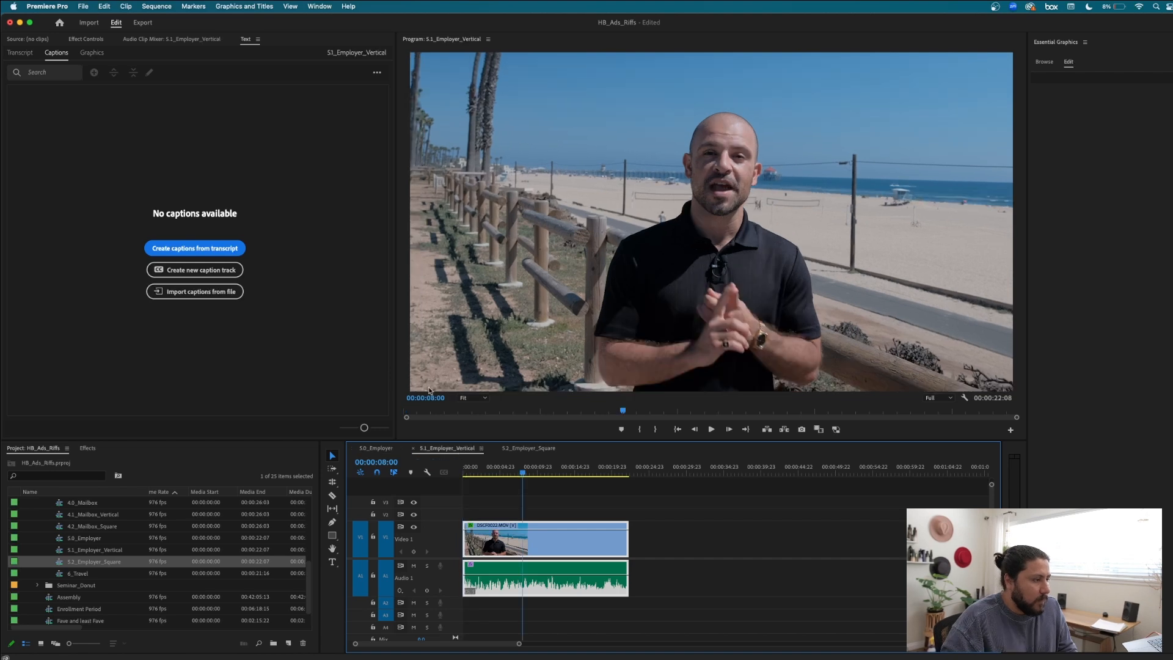
Change the 5.1_Employer_Vertical frame size to 1080 horizontal by 1920 vertical, accepting the deletion of its previews.
{"action": "left_click", "coordinate": [143, 6]}
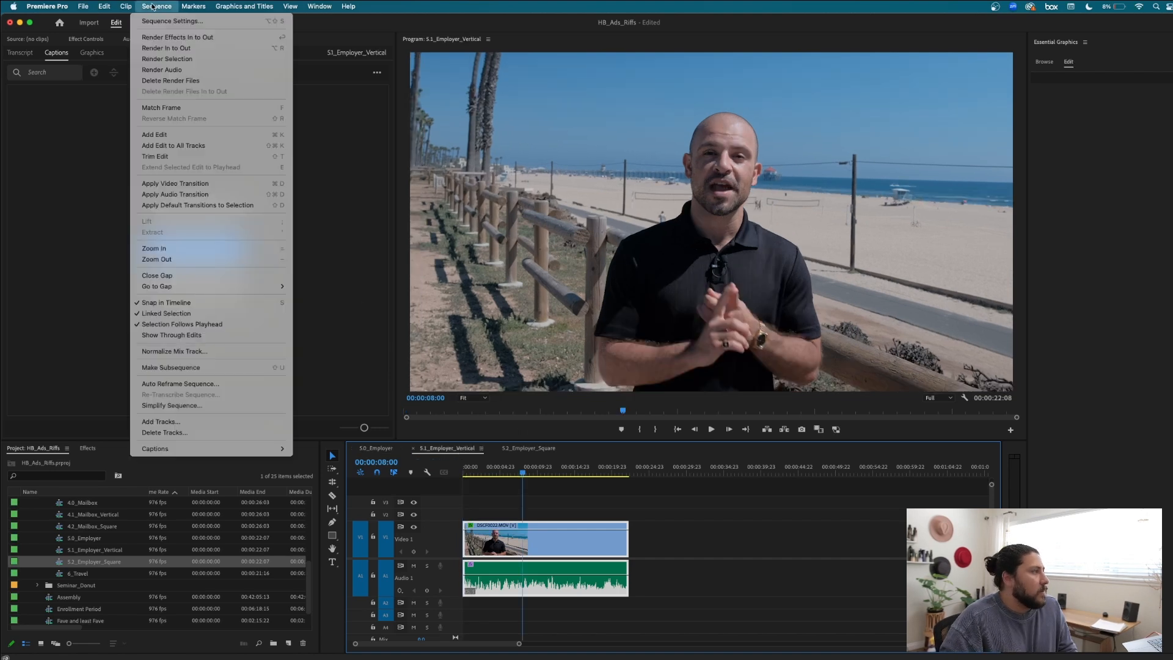
{"action": "left_click", "coordinate": [153, 21]}
{"action": "double_click", "coordinate": [576, 231]}
{"action": "type", "text": "1080"}
{"action": "key", "text": "Tab"}
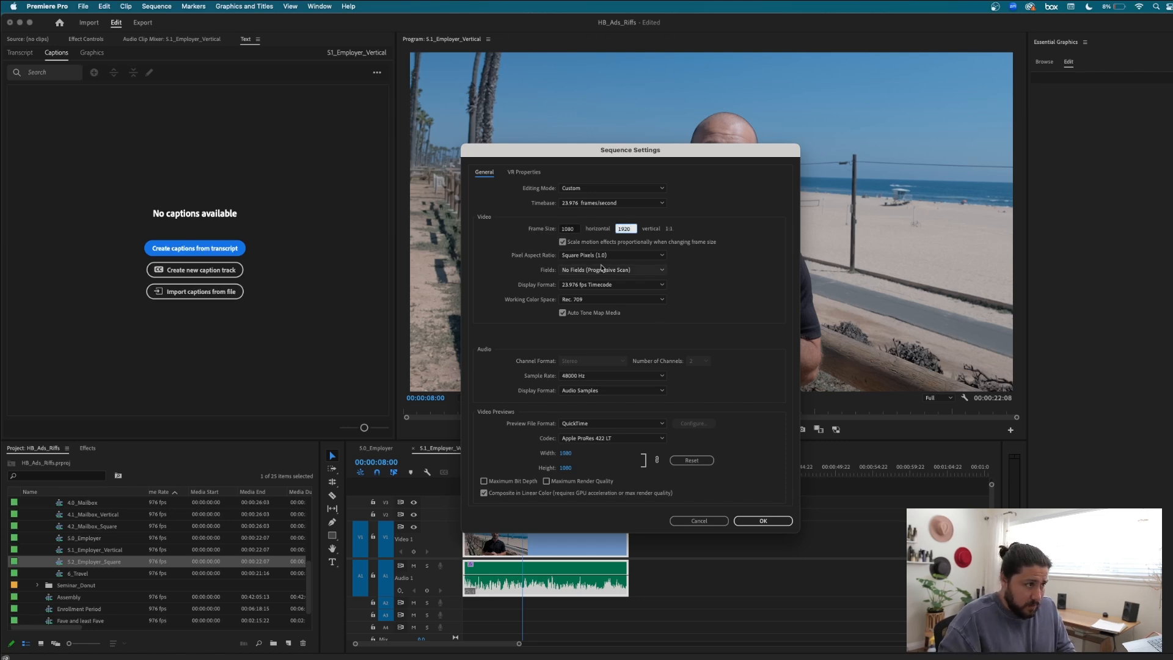
{"action": "type", "text": "1920"}
{"action": "left_click", "coordinate": [763, 520]}
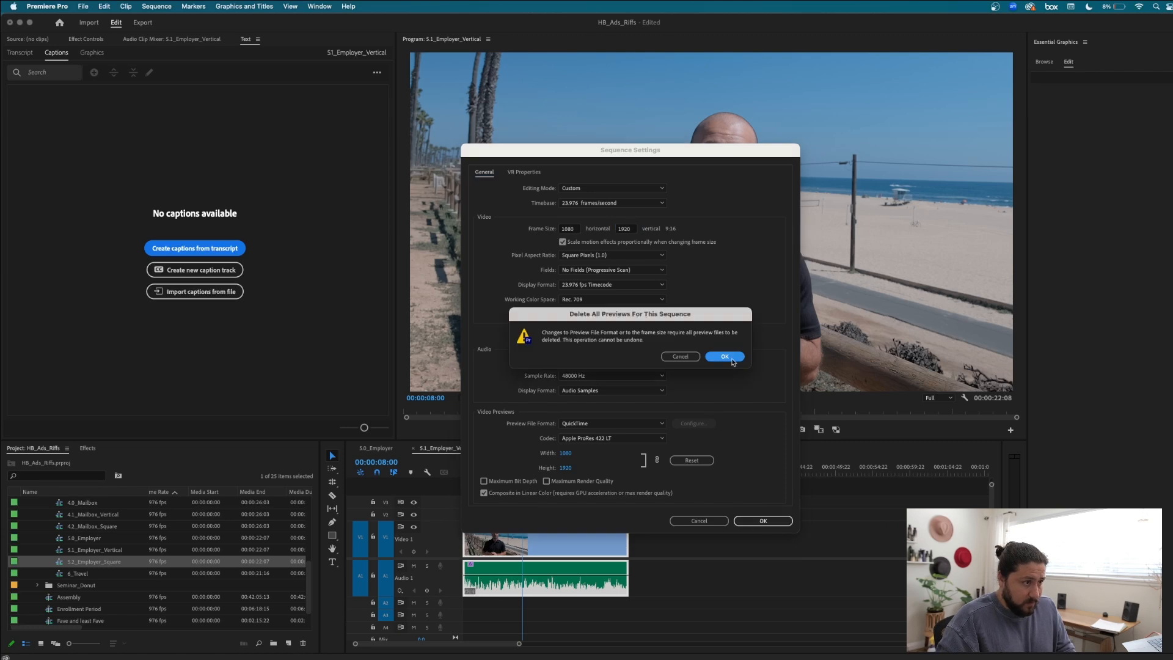
{"action": "left_click", "coordinate": [734, 359]}
Set the video clip's Scale to 90 in 5.1_Employer_Vertical, using the frame at 00:00:01:00 as reference.
{"action": "left_click", "coordinate": [681, 544]}
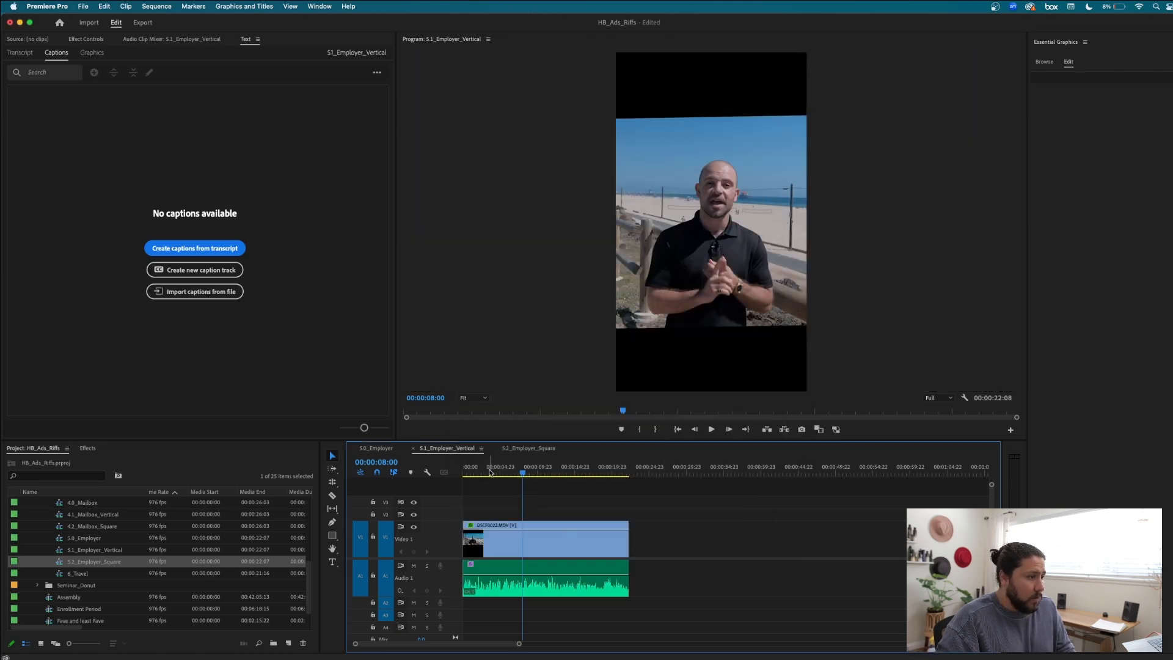
{"action": "left_click", "coordinate": [470, 474]}
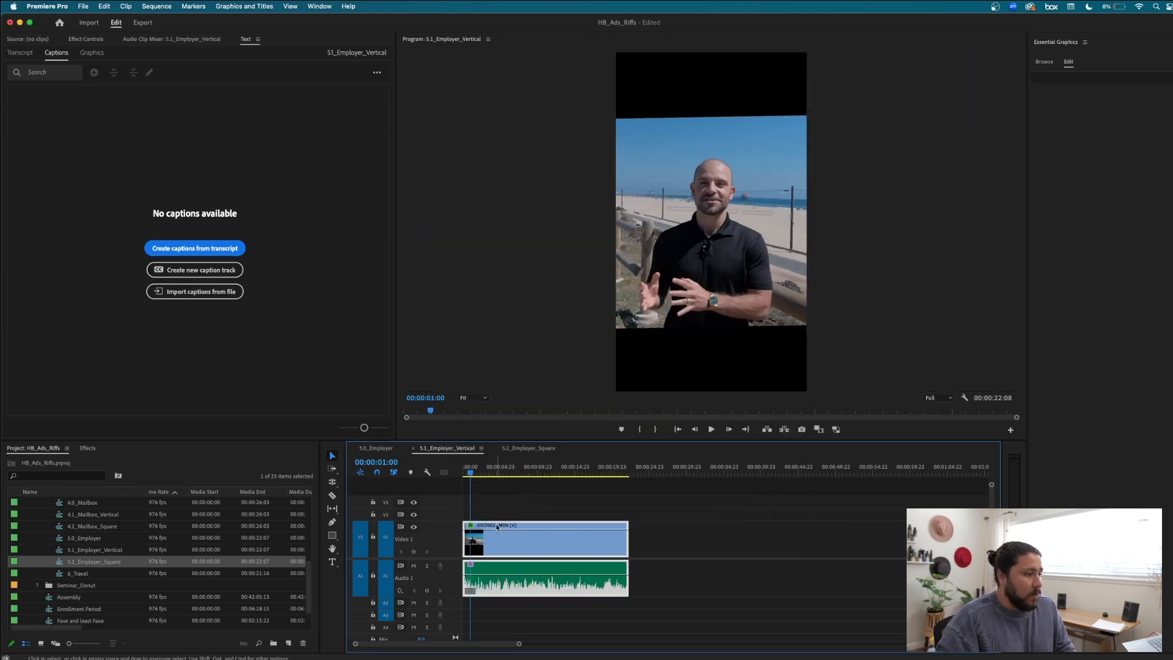
{"action": "left_click", "coordinate": [85, 39]}
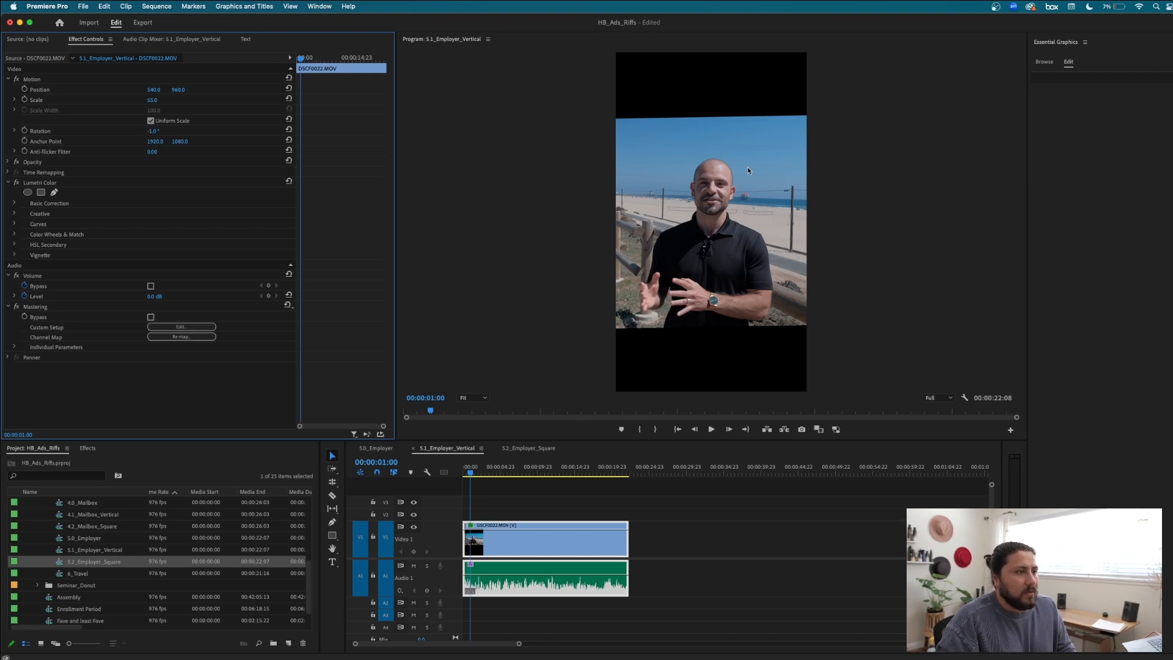
{"action": "left_click", "coordinate": [155, 99]}
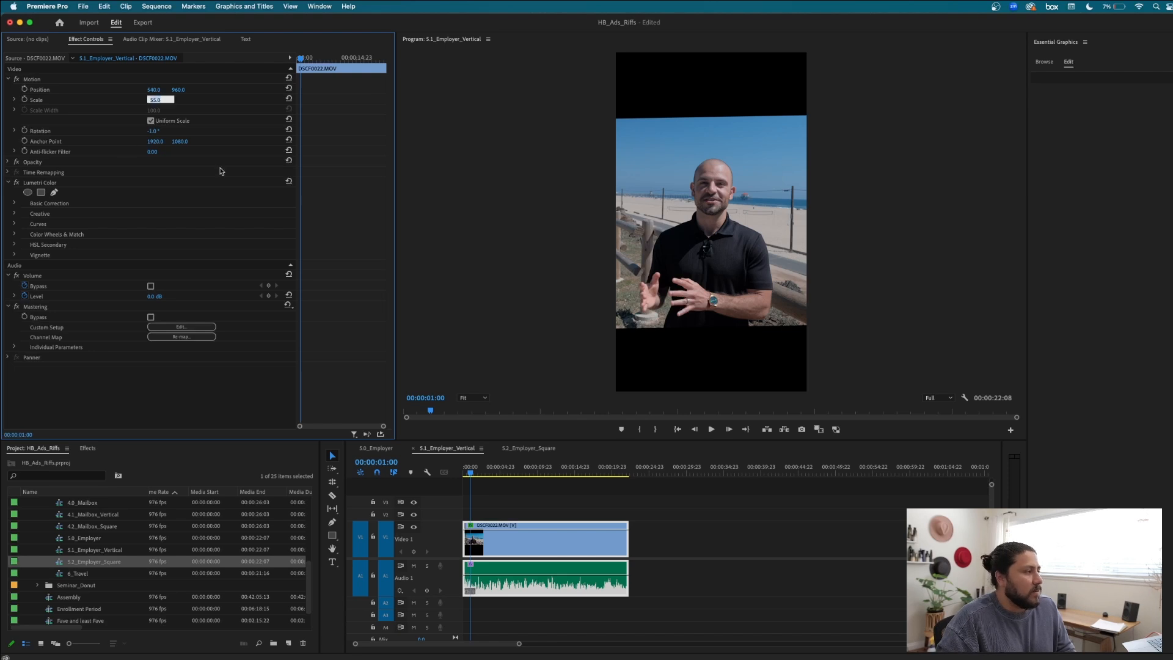
{"action": "type", "text": "90"}
{"action": "key", "text": "Return"}
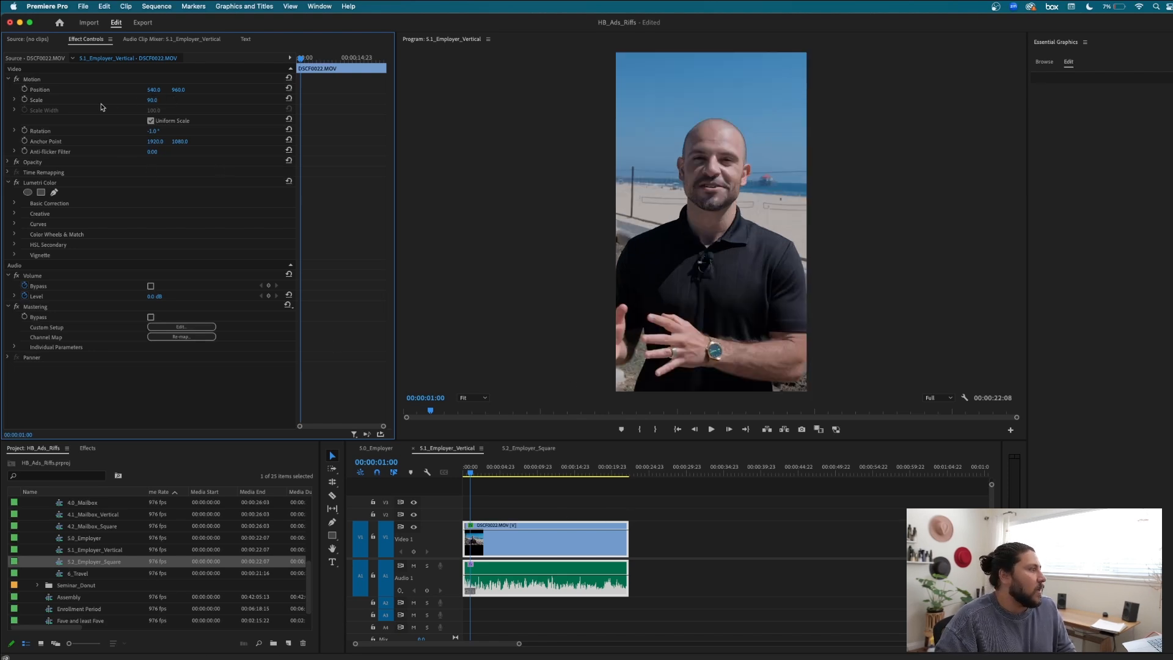
Play the vertical sequence briefly, shift the clip slightly to the right with its horizontal Position, and check the framing at the start.
{"action": "left_click", "coordinate": [575, 504]}
{"action": "left_click", "coordinate": [559, 534]}
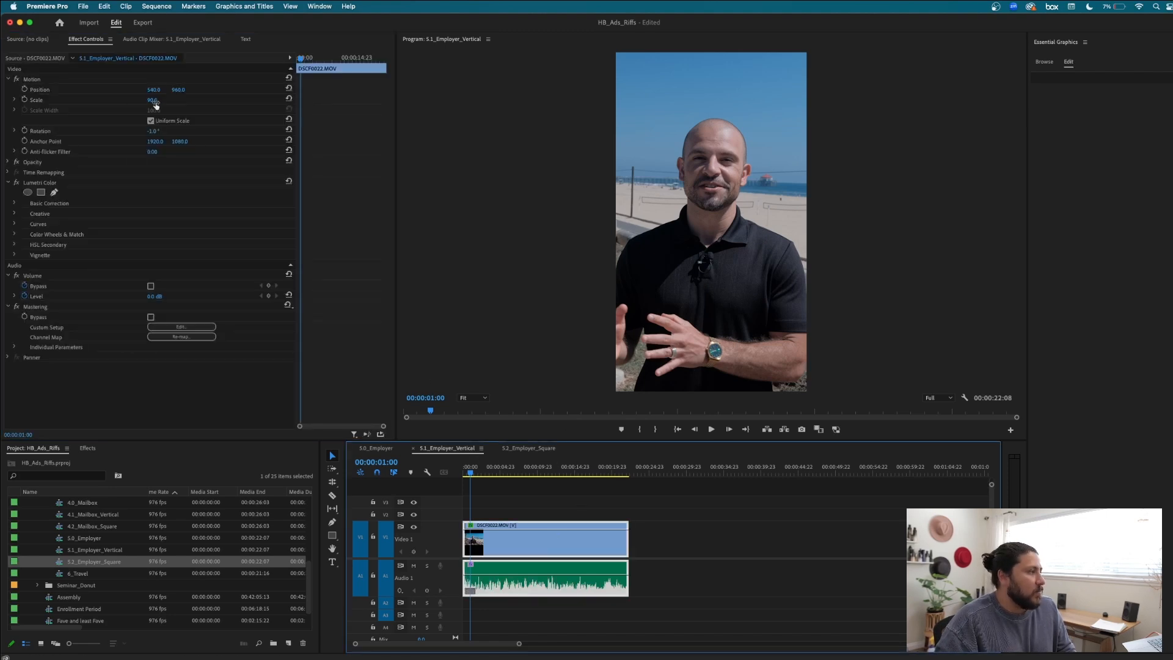
{"action": "key", "text": "space"}
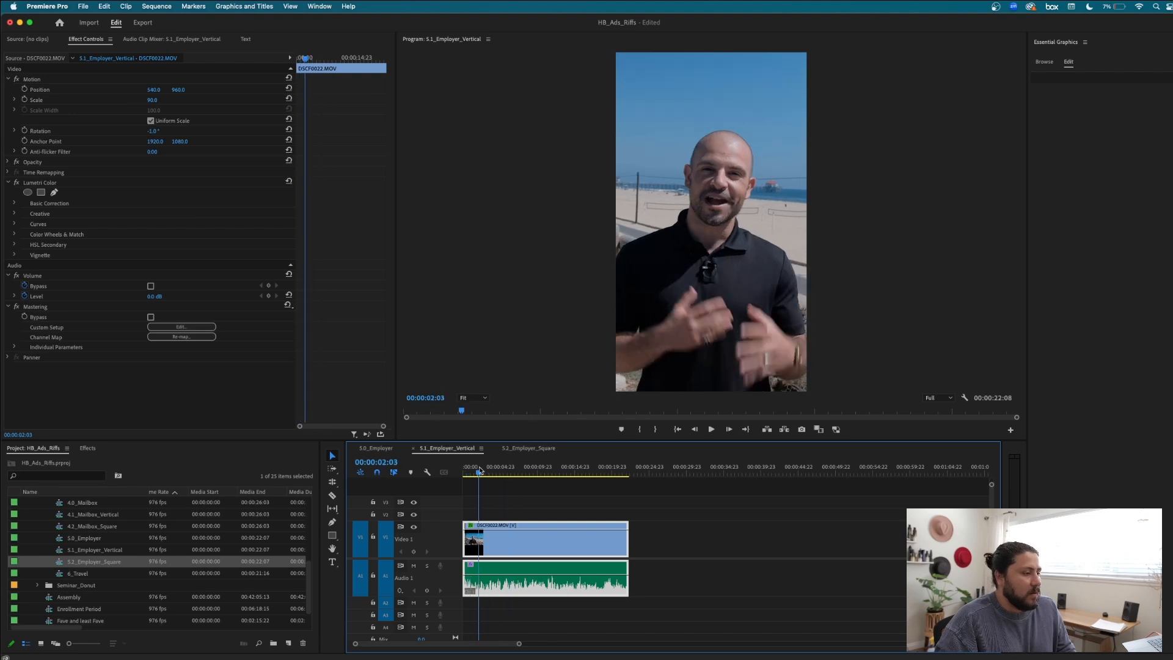
{"action": "left_click_drag", "start_coordinate": [153, 89], "coordinate": [158, 90]}
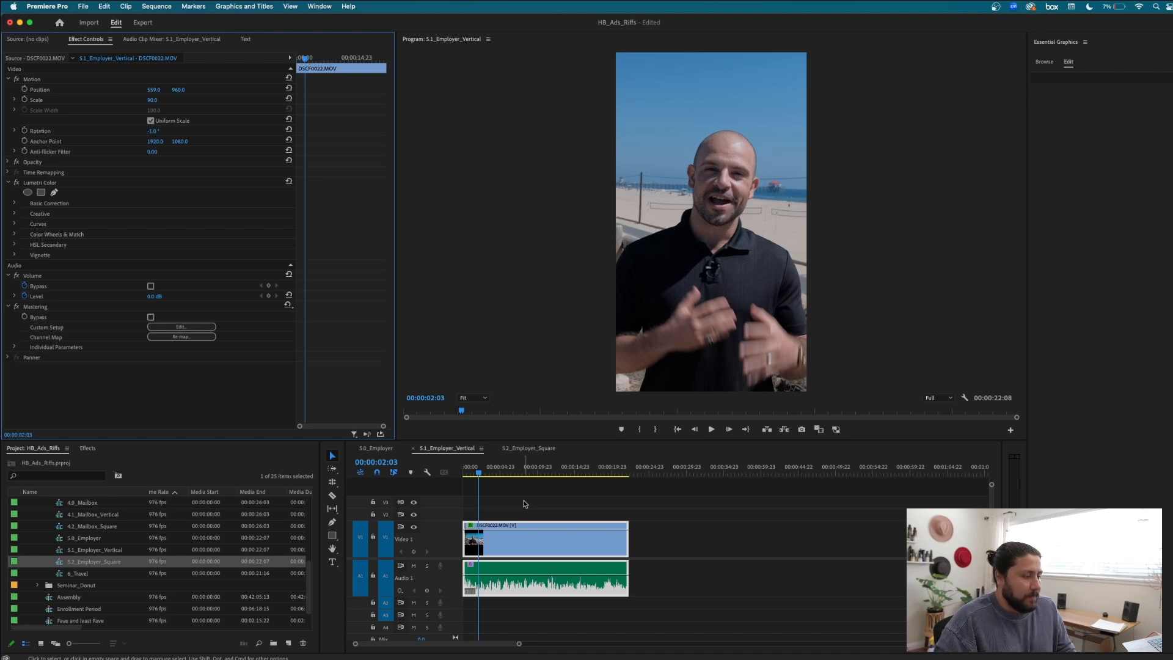
{"action": "left_click", "coordinate": [524, 501]}
{"action": "left_click_drag", "start_coordinate": [495, 477], "coordinate": [442, 470]}
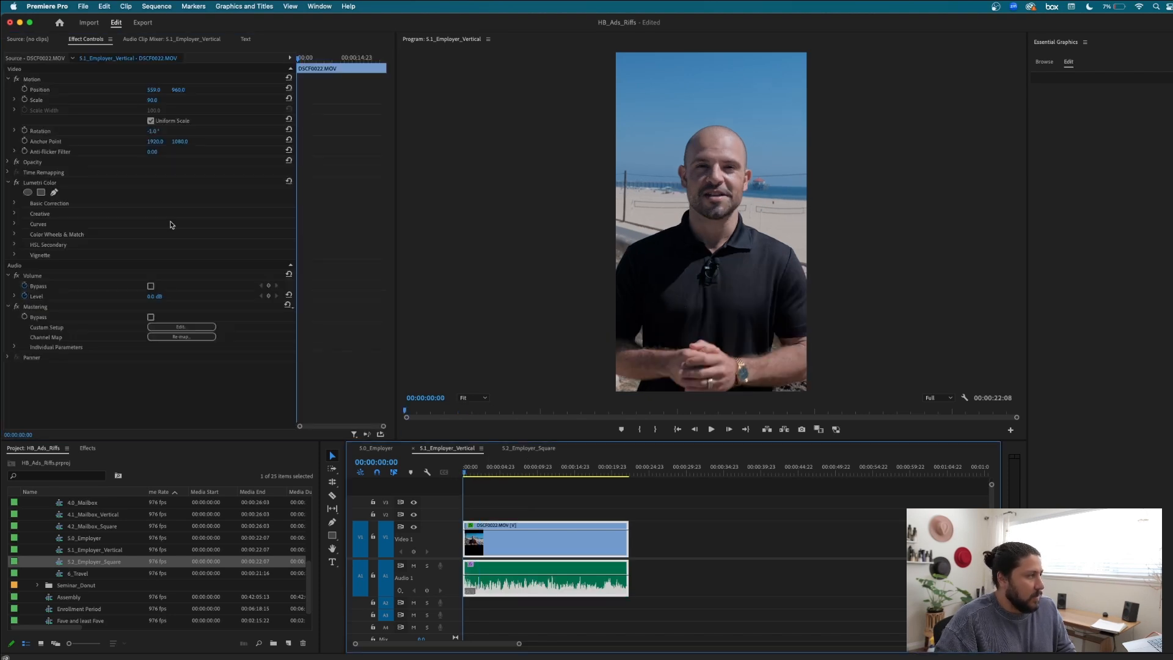
Copy the two overlay graphics from the 4.0_Mailbox sequence and preview them at 00:00:11:12.
{"action": "left_click", "coordinate": [374, 450]}
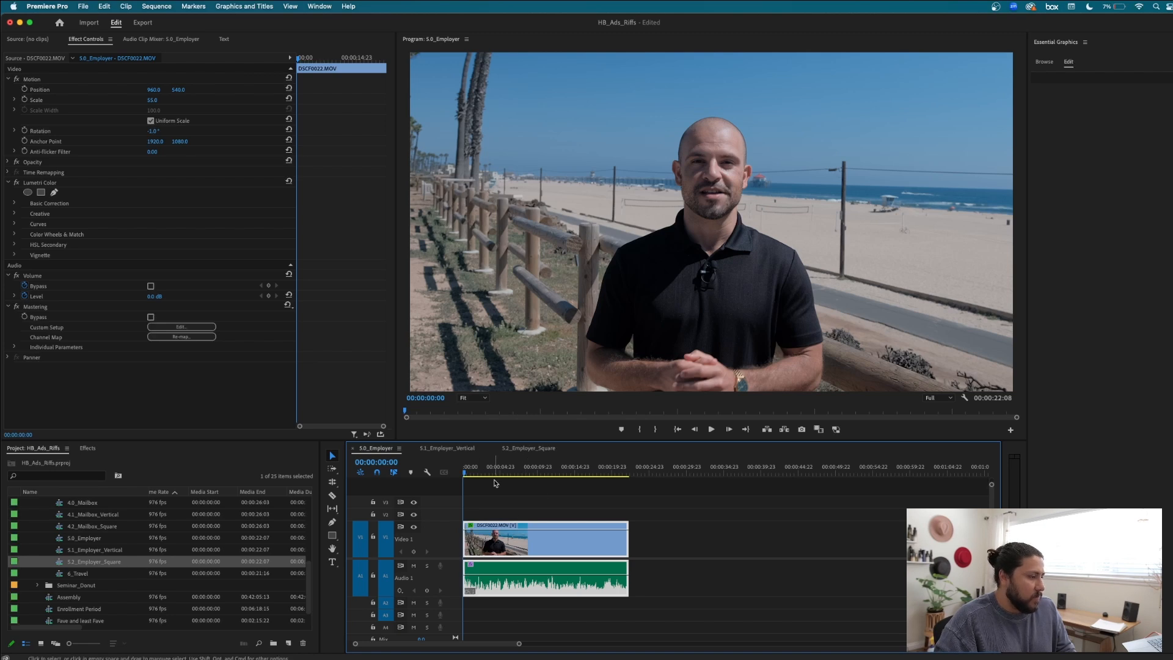
{"action": "double_click", "coordinate": [62, 506]}
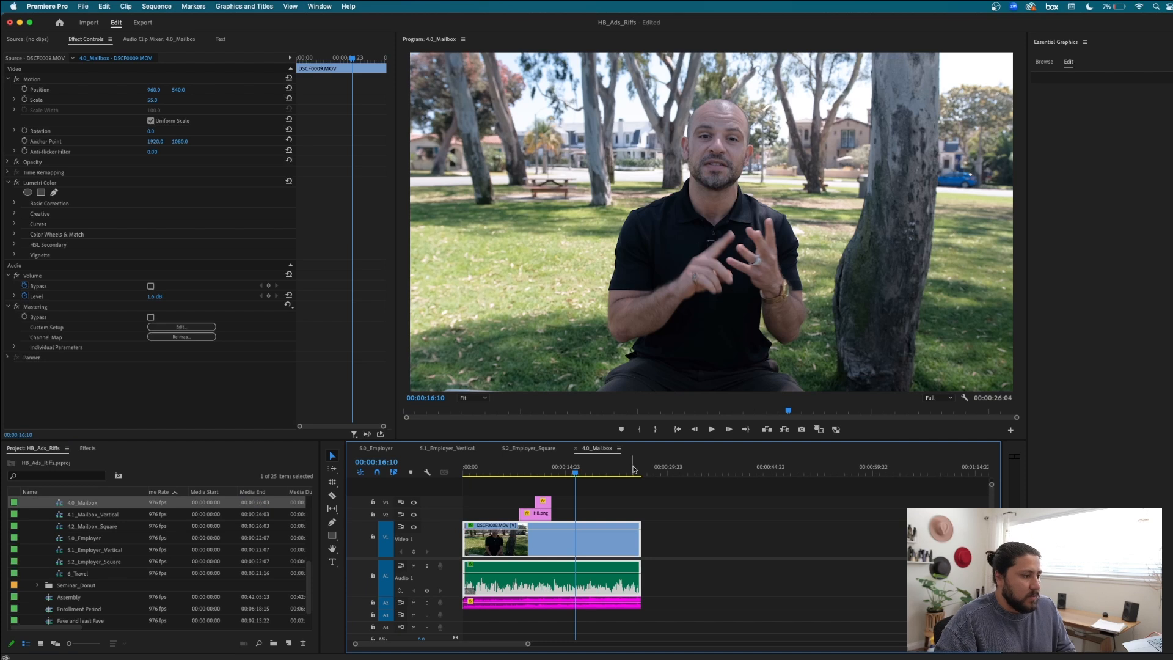
{"action": "left_click_drag", "start_coordinate": [556, 488], "coordinate": [535, 517]}
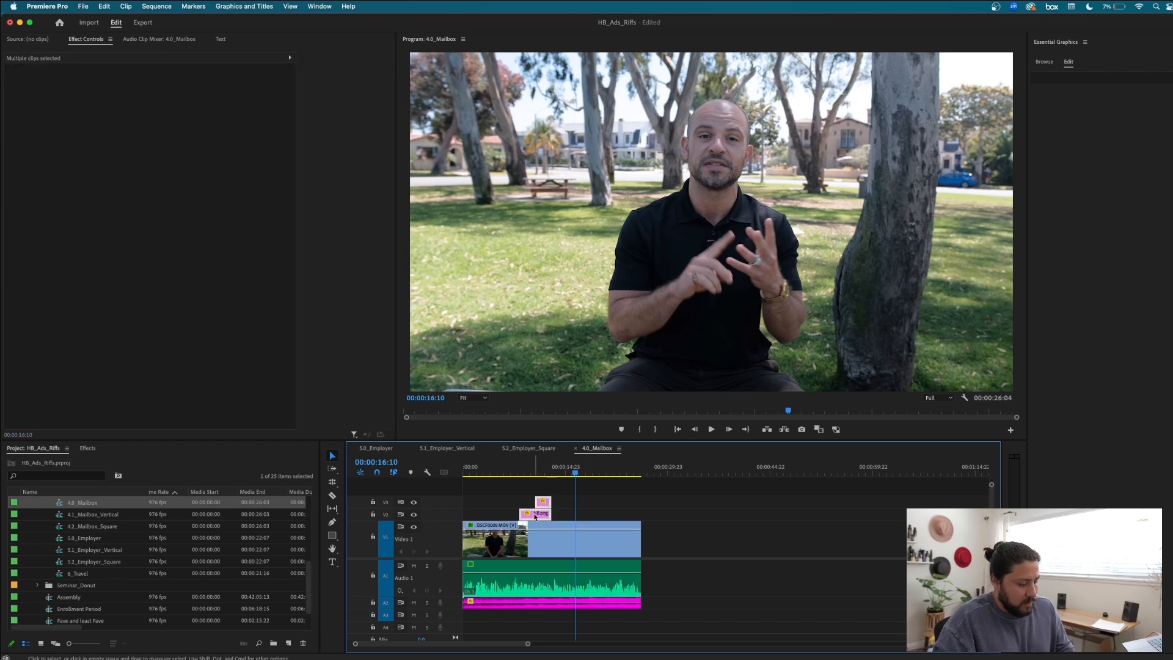
{"action": "left_click", "coordinate": [541, 472]}
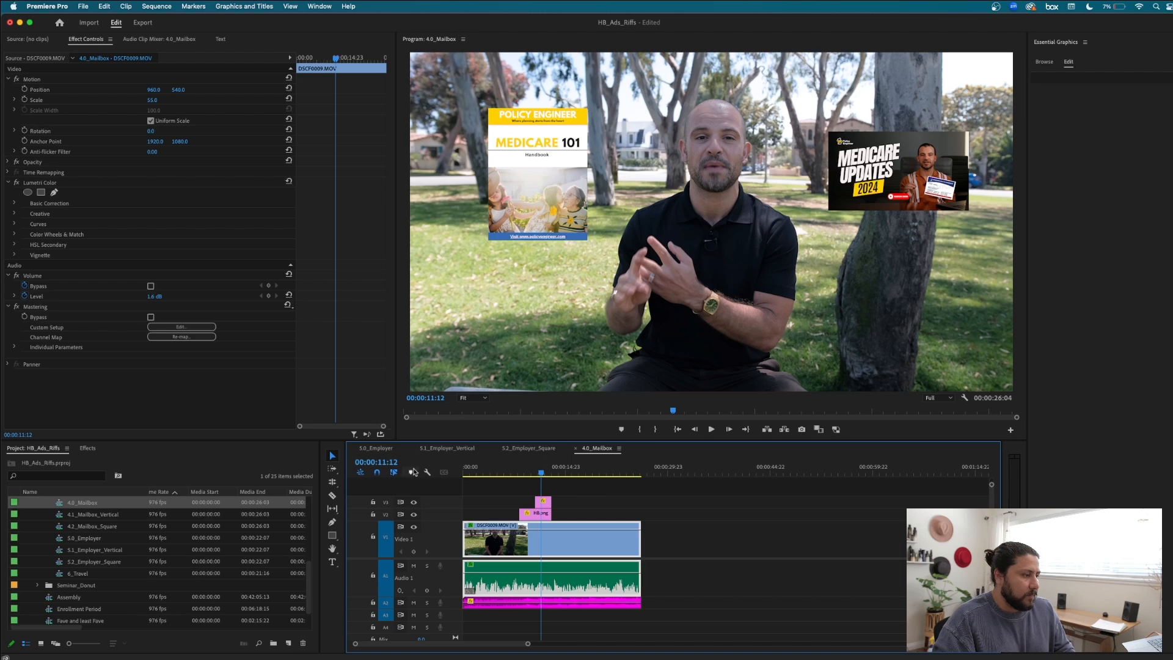
Play 5.0_Employer up to 00:00:06:12 and paste the copied overlay graphics there.
{"action": "left_click", "coordinate": [391, 449]}
{"action": "left_click", "coordinate": [469, 472]}
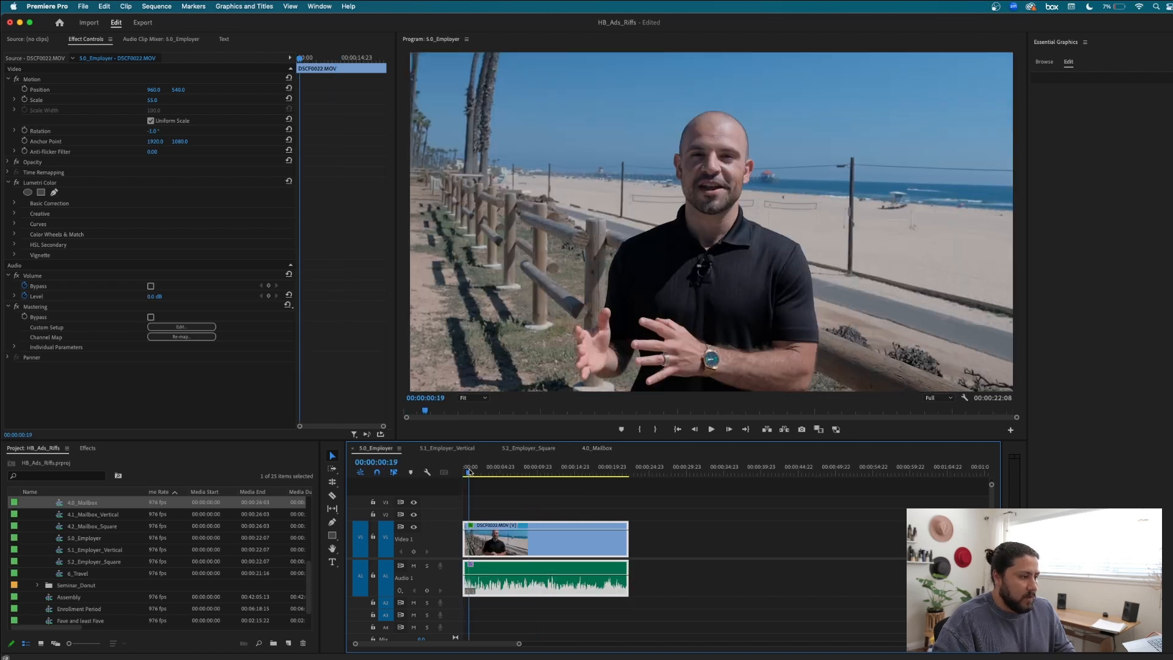
{"action": "key", "text": "space"}
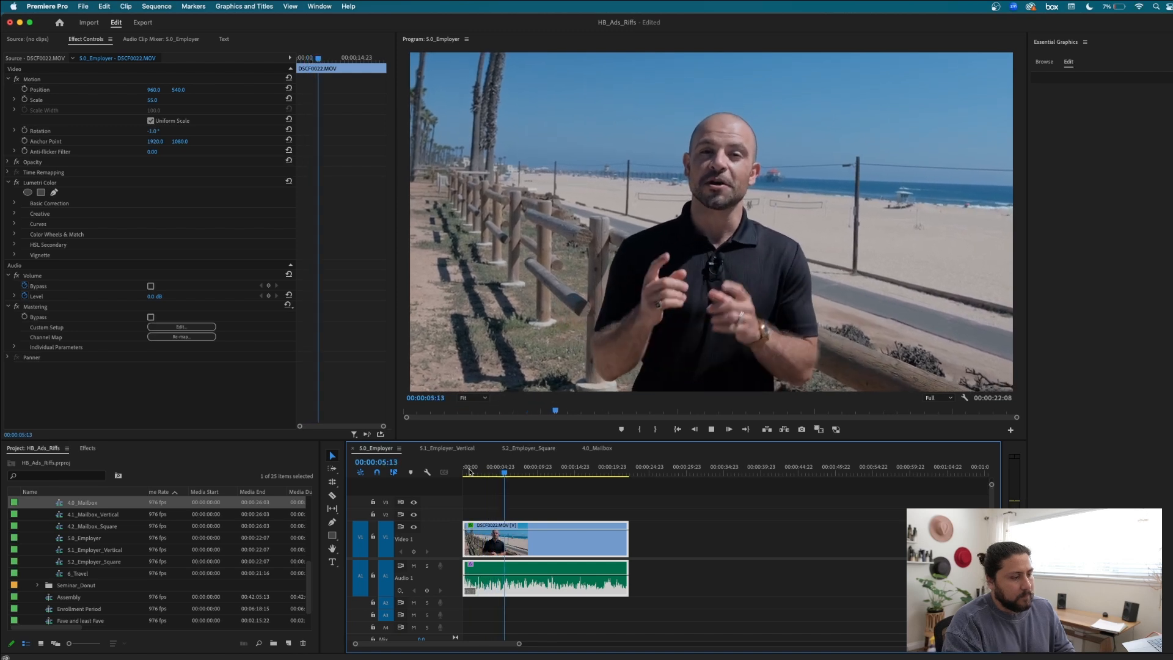
{"action": "key", "text": "space"}
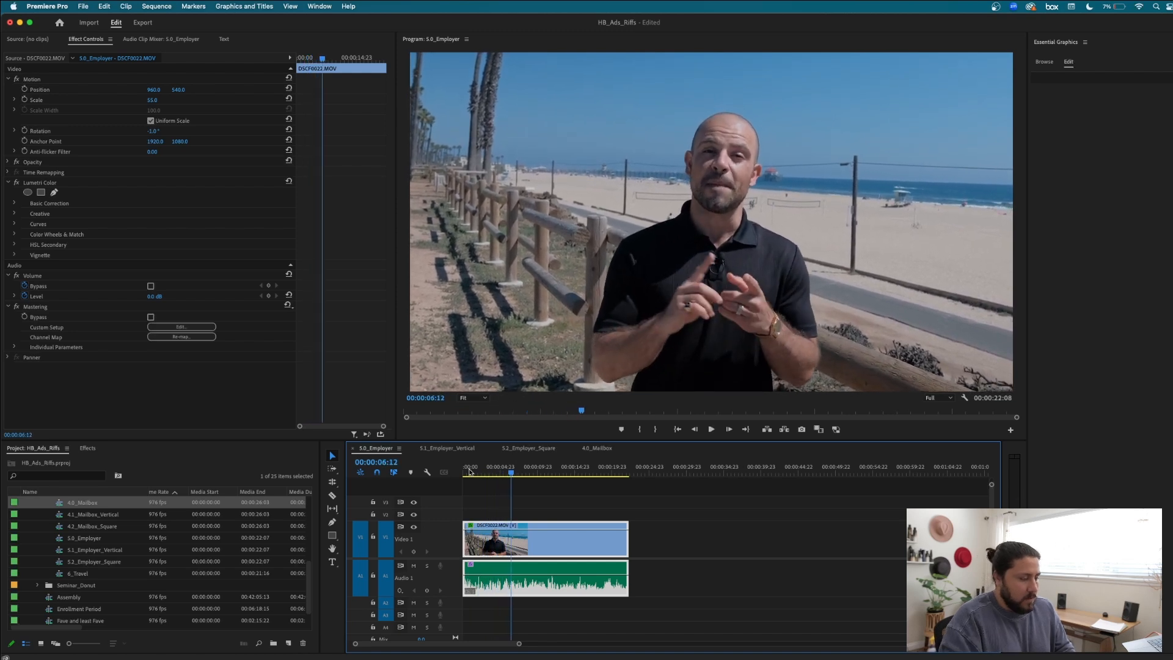
{"action": "key", "text": "super+v"}
Play 5.0_Employer from just before the pasted graphics to 00:00:16:13 to check their timing.
{"action": "left_click", "coordinate": [511, 473]}
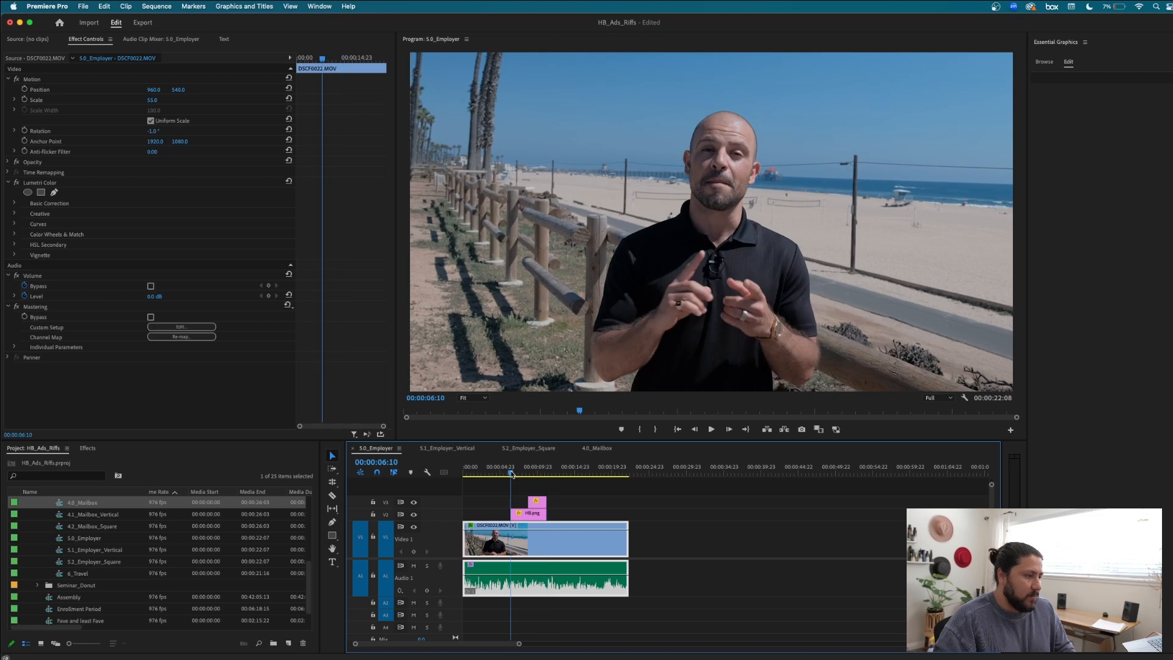
{"action": "left_click_drag", "start_coordinate": [508, 474], "coordinate": [506, 474]}
{"action": "key", "text": "space"}
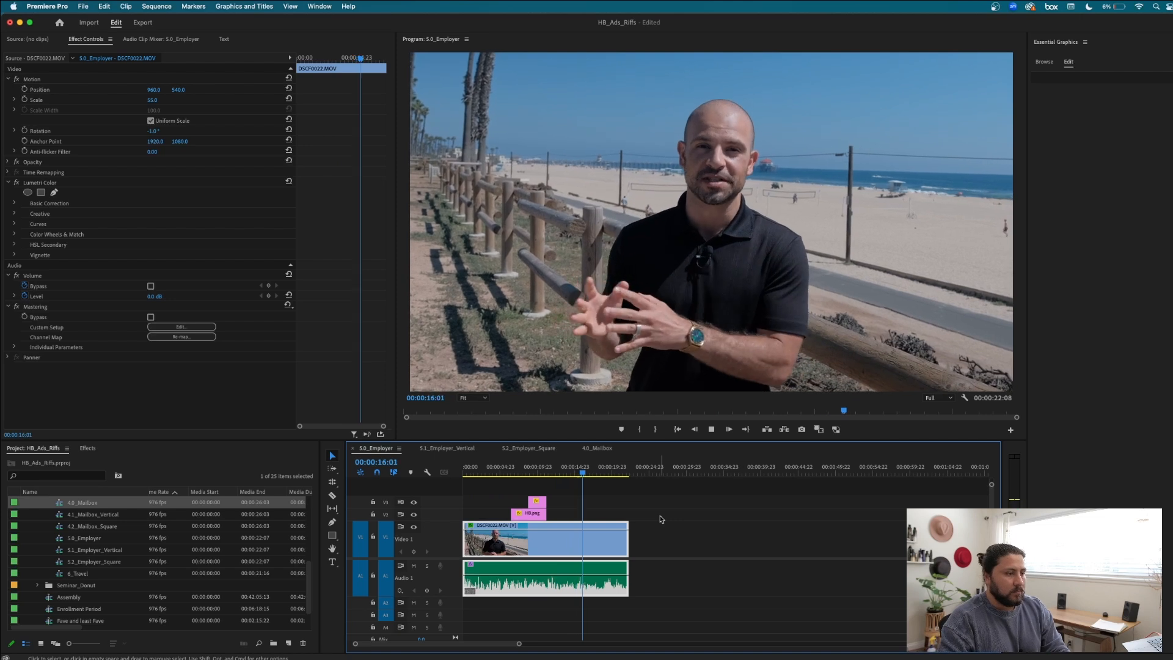
{"action": "left_click", "coordinate": [660, 519]}
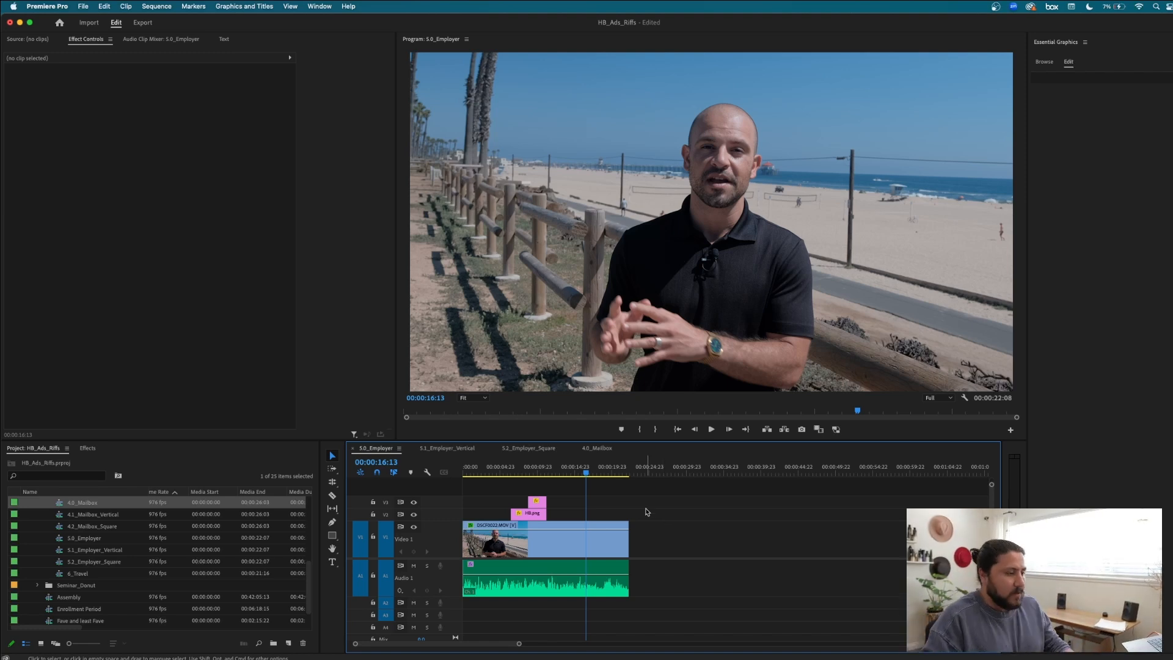
Look at the 5.2_Employer_Square sequence with the program preview zoom at 10% and return to 5.0_Employer.
{"action": "left_click", "coordinate": [463, 450]}
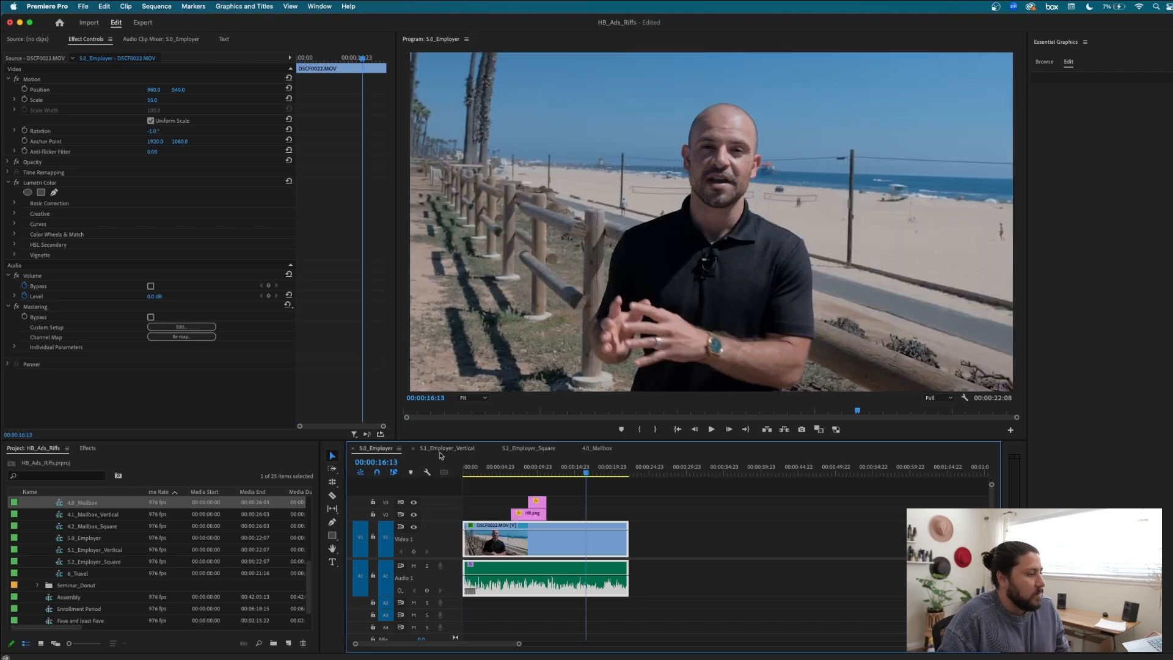
{"action": "left_click", "coordinate": [541, 455]}
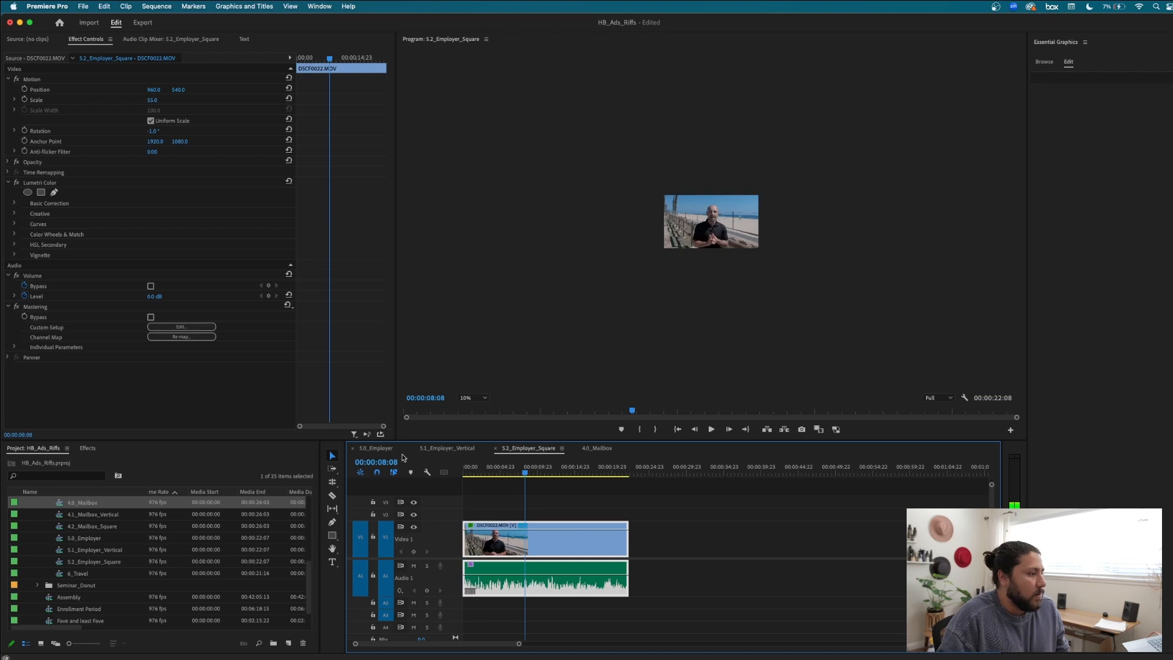
{"action": "left_click", "coordinate": [473, 398]}
{"action": "left_click", "coordinate": [468, 420]}
{"action": "left_click", "coordinate": [382, 450]}
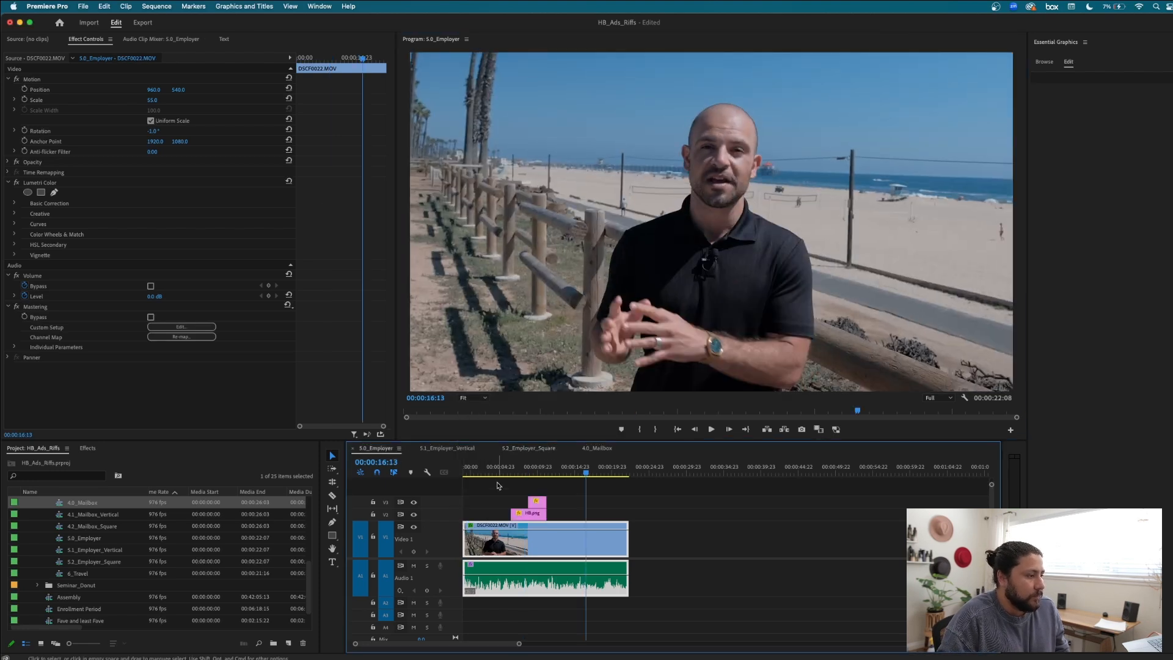
Preview the pasted overlay graphics in 5.0_Employer at 00:00:09:09.
{"action": "left_click", "coordinate": [533, 471]}
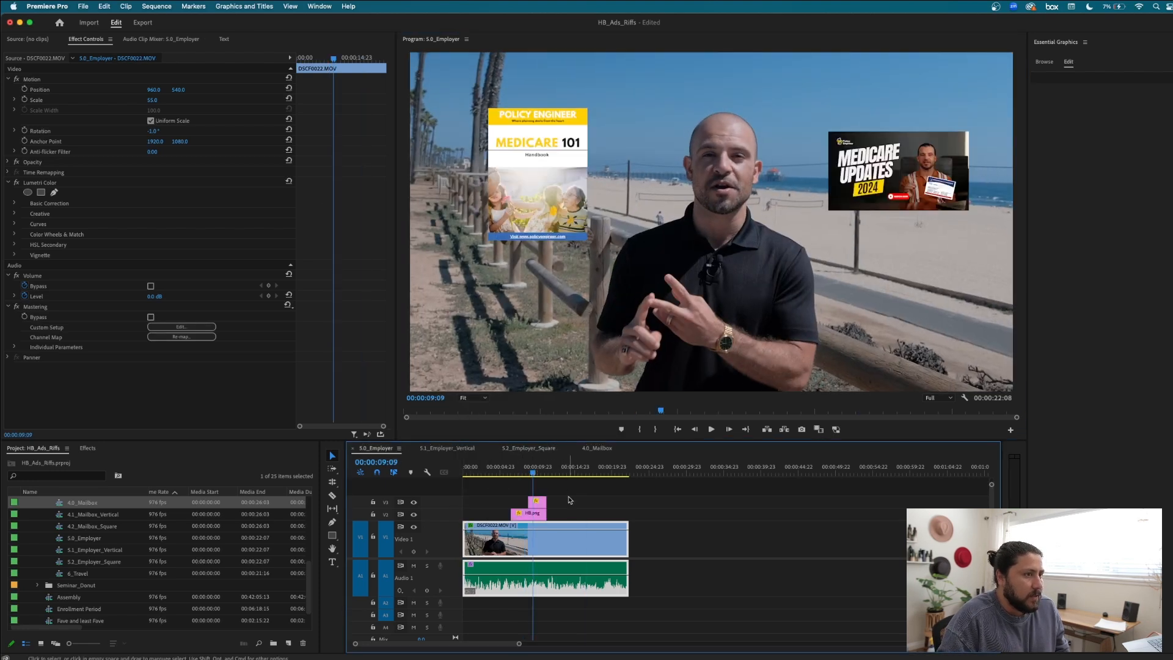
{"action": "left_click", "coordinate": [602, 519]}
{"action": "left_click", "coordinate": [596, 540]}
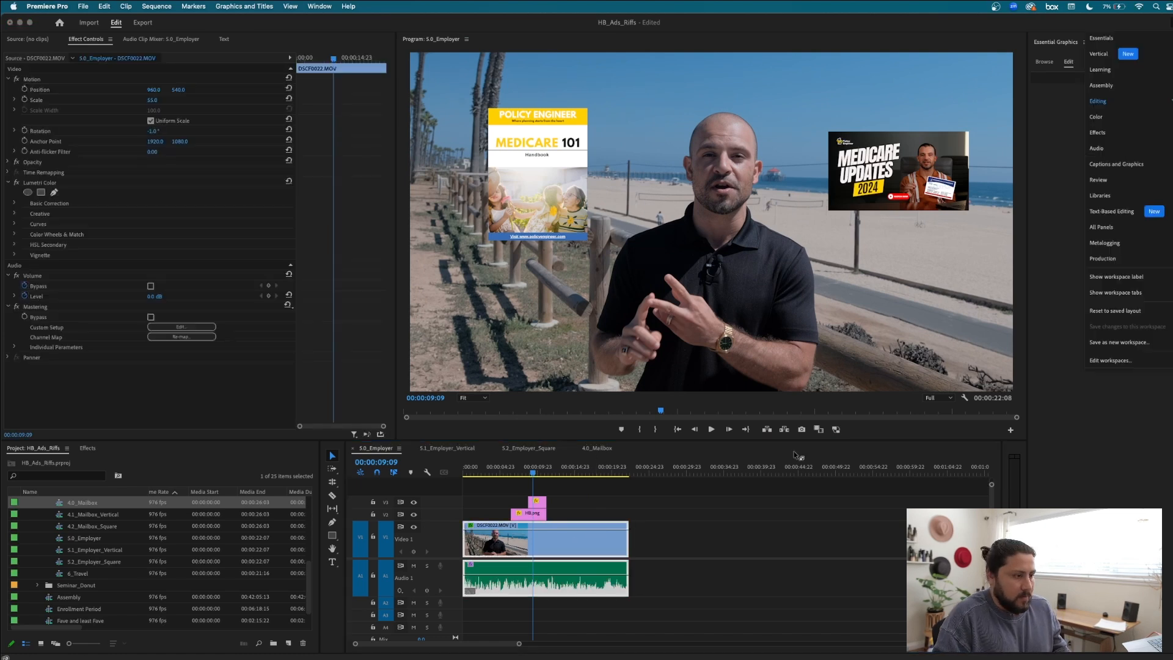
Save the project and switch to the Color workspace.
{"action": "left_click", "coordinate": [764, 525]}
{"action": "key", "text": "cmd+s"}
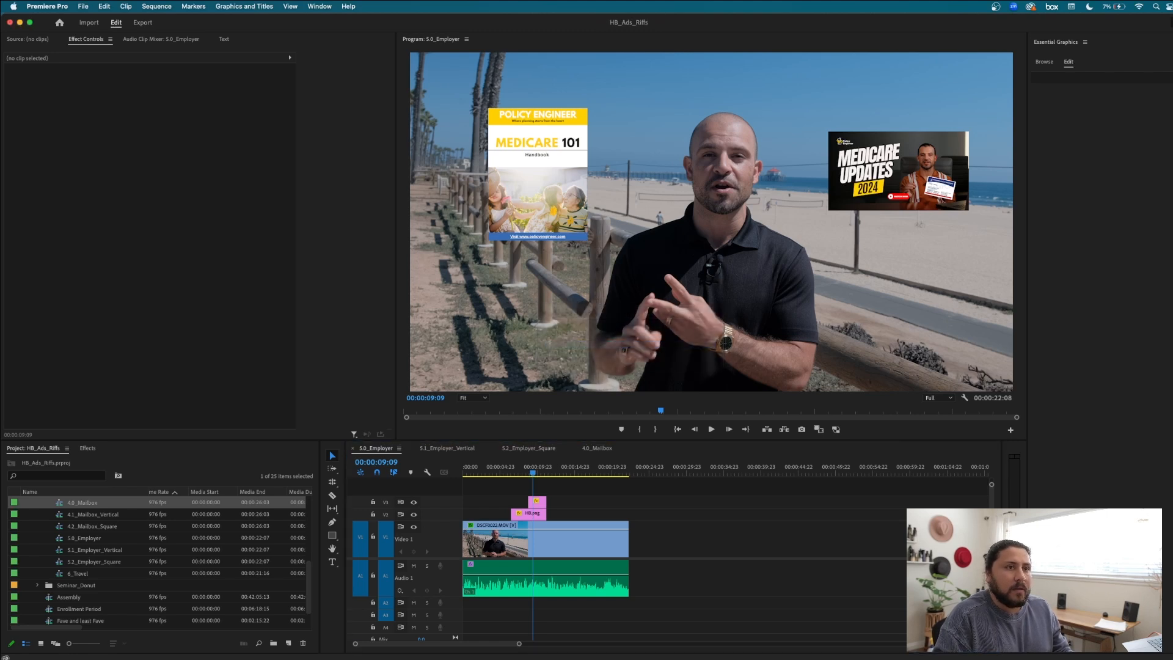
{"action": "left_click", "coordinate": [1171, 22]}
{"action": "left_click", "coordinate": [1120, 118]}
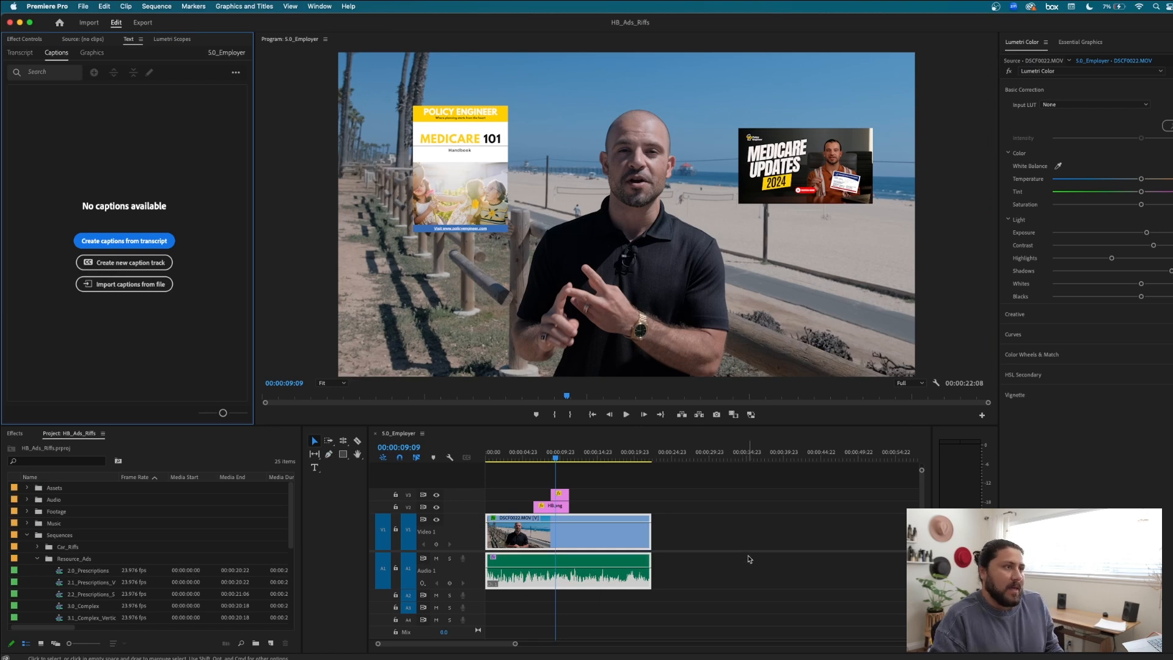
{"action": "left_click", "coordinate": [1122, 20]}
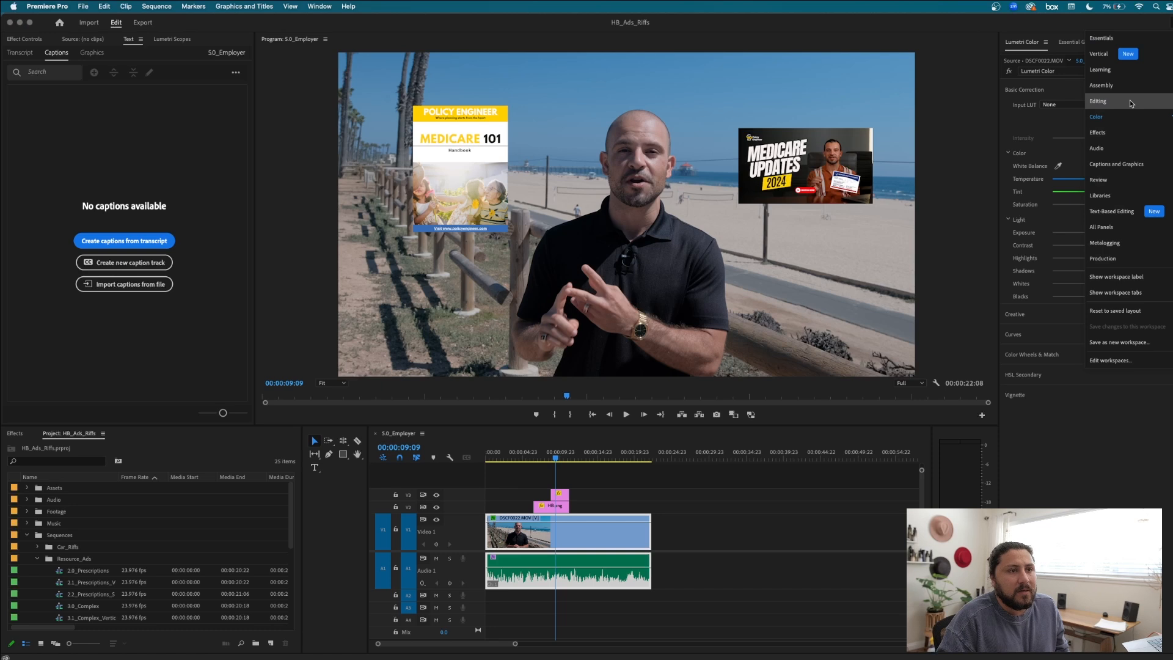
{"action": "left_click", "coordinate": [719, 542]}
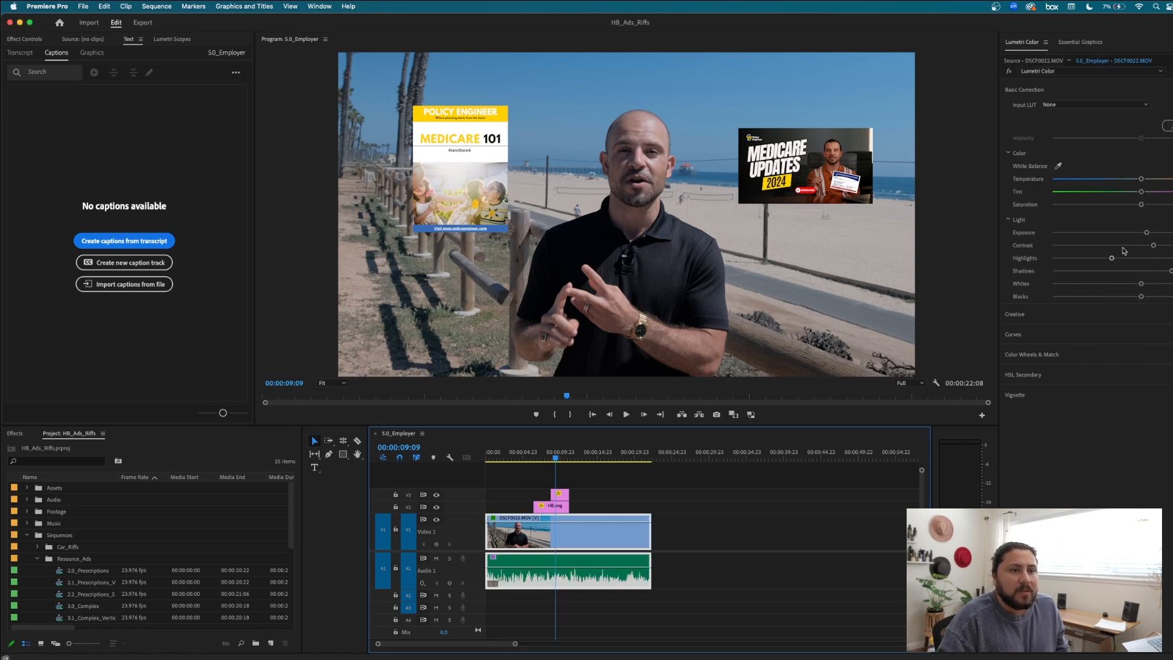
{"action": "left_click", "coordinate": [1158, 22]}
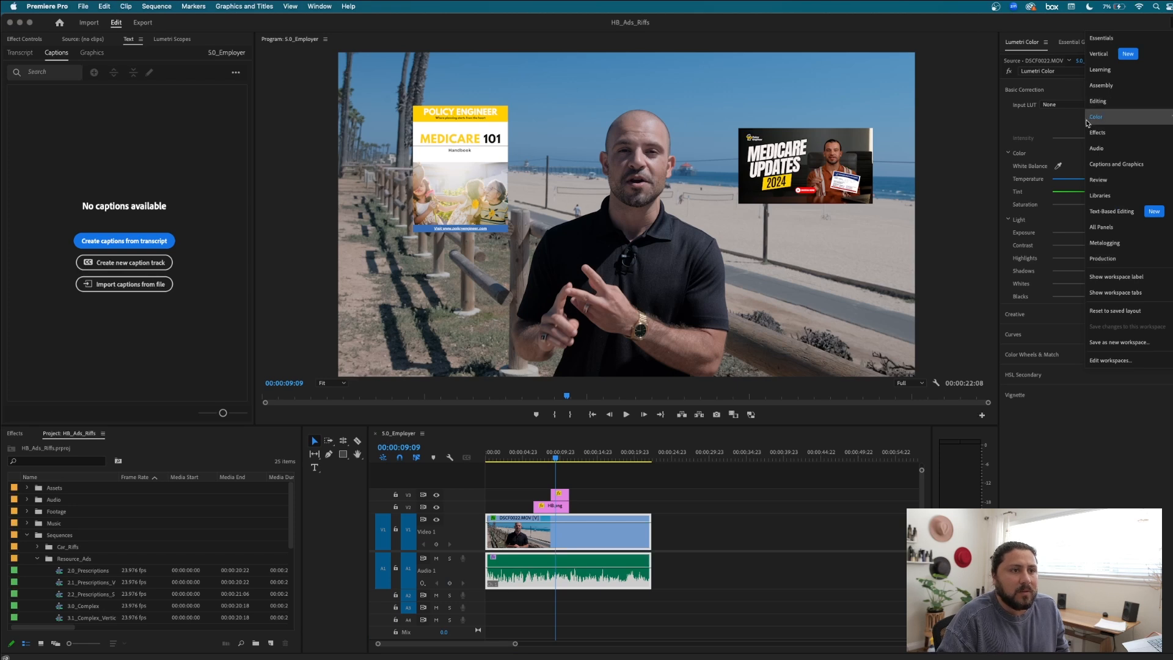
{"action": "left_click", "coordinate": [762, 530]}
{"action": "left_click", "coordinate": [762, 530]}
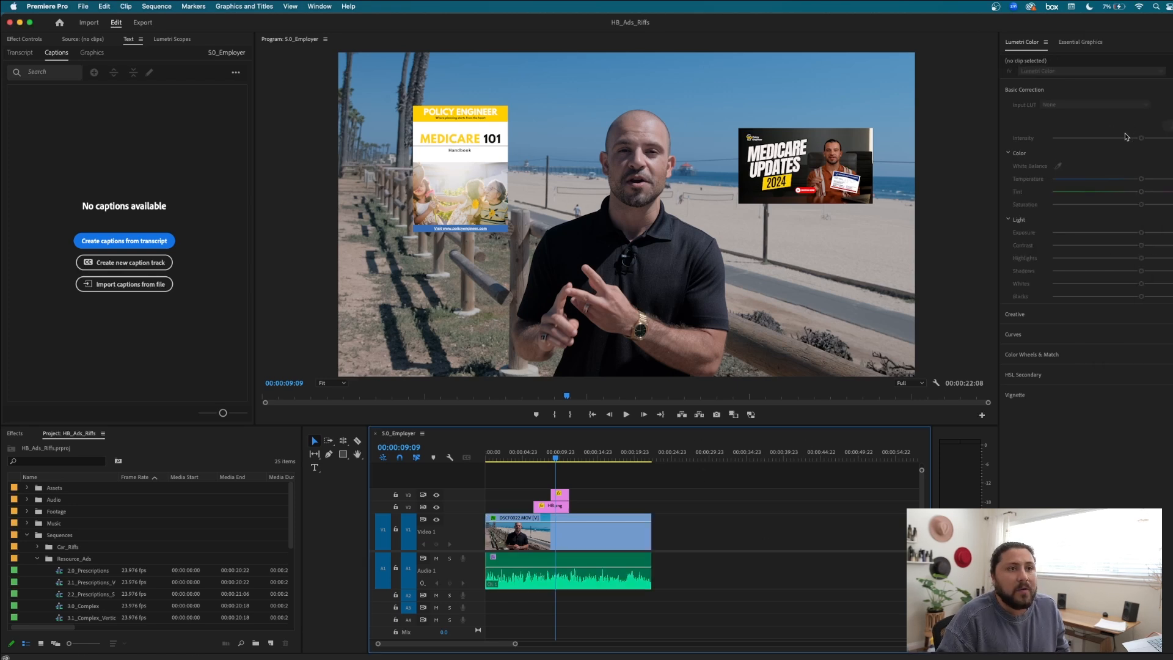
Raise the exposure of the DSCF0022.MOV clip in 5.0_Employer slightly and view the frame at 00:00:14:11.
{"action": "left_click", "coordinate": [600, 540]}
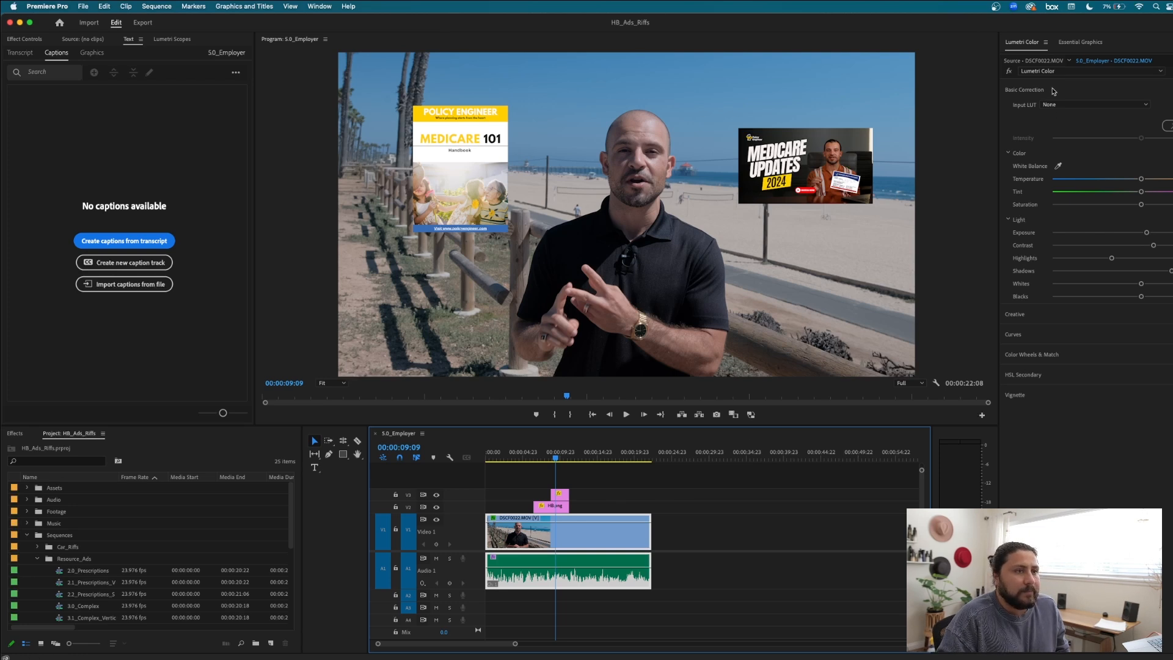
{"action": "left_click", "coordinate": [1145, 234]}
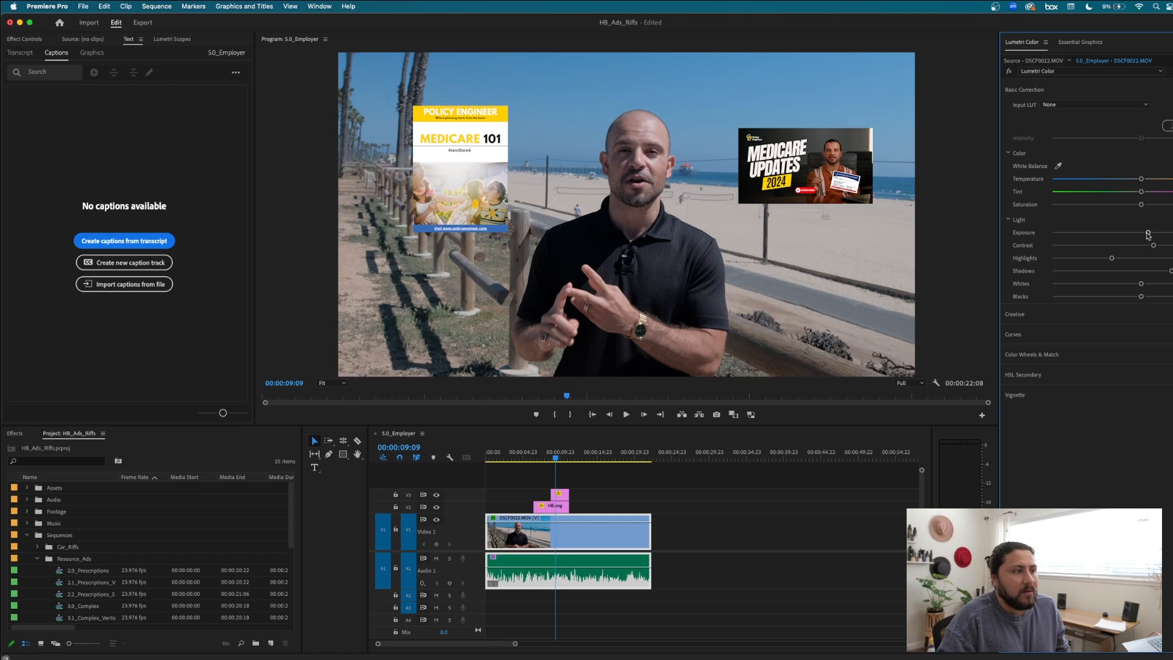
{"action": "left_click", "coordinate": [838, 434]}
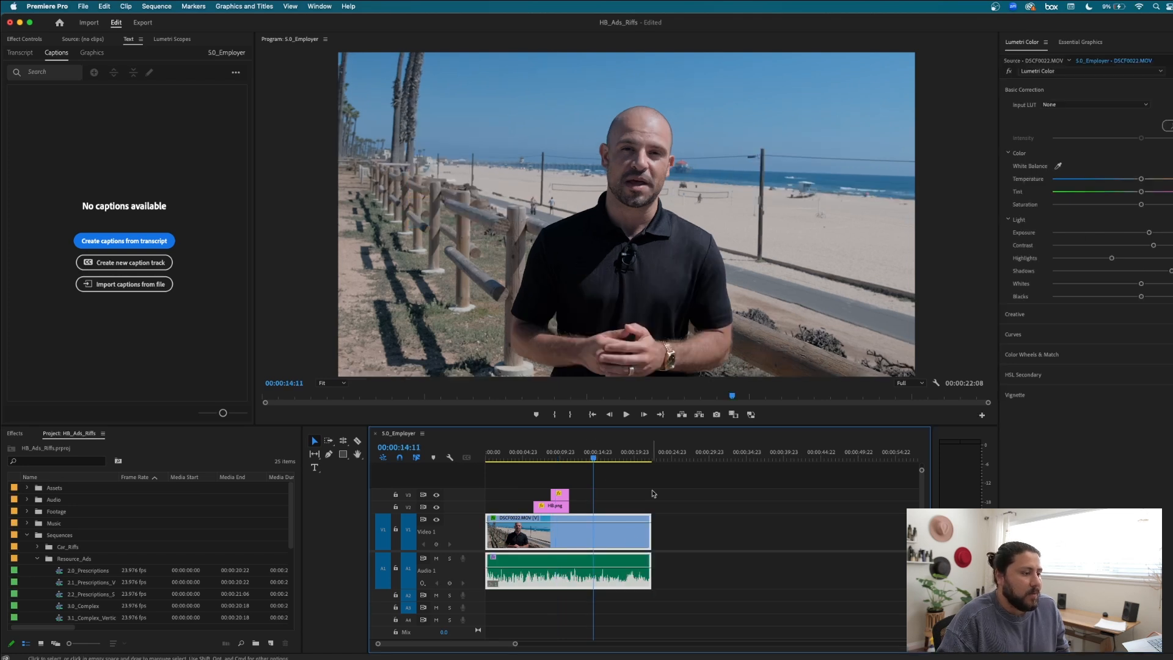
Try the Punch creative look on the clip with intensity 25 and check the frame at 00:00:17:22.
{"action": "left_click", "coordinate": [1054, 92]}
{"action": "left_click", "coordinate": [1049, 111]}
{"action": "left_click", "coordinate": [1080, 125]}
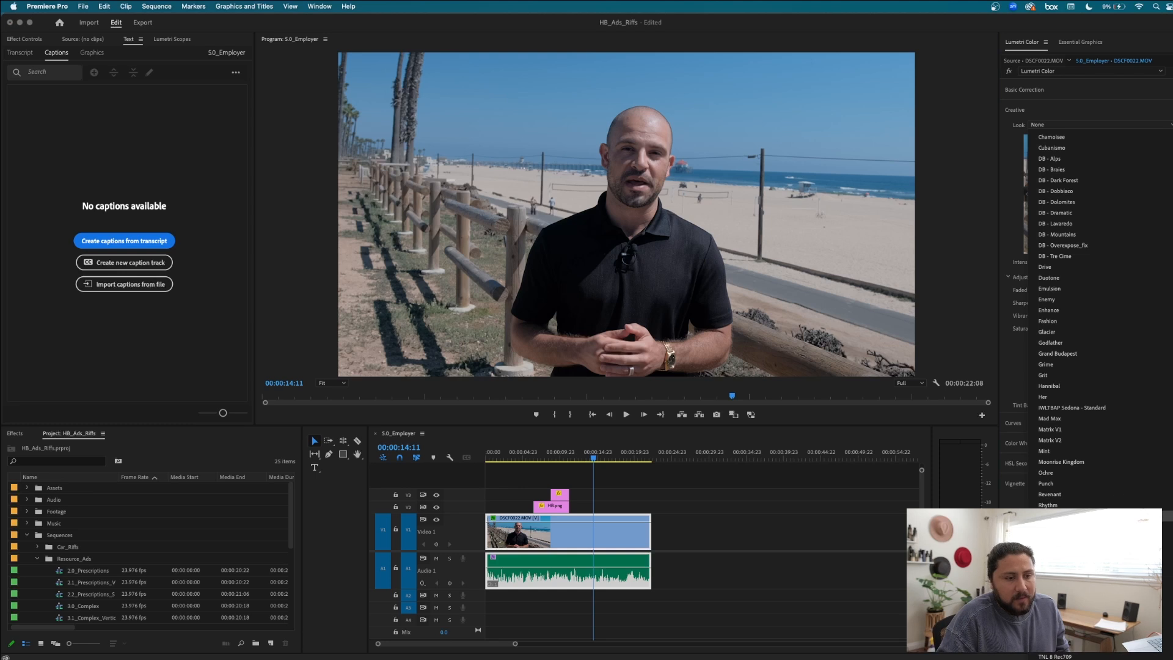
{"action": "left_click", "coordinate": [1125, 482]}
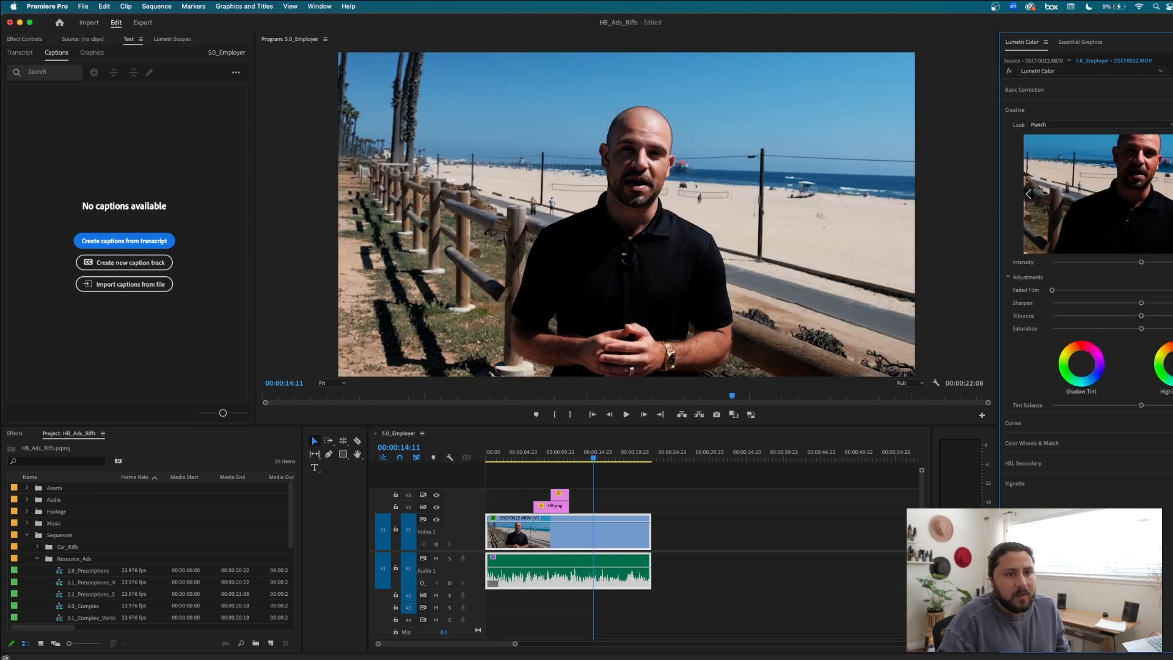
{"action": "type", "text": "25"}
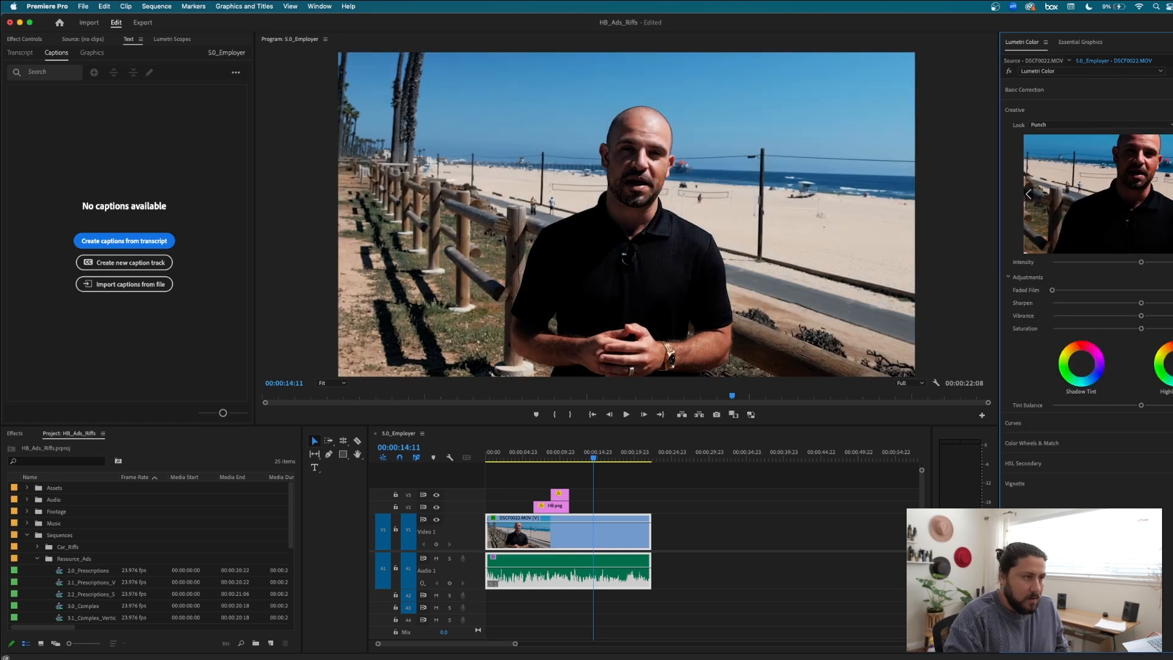
{"action": "key", "text": "Return"}
{"action": "left_click", "coordinate": [699, 523]}
{"action": "left_click", "coordinate": [629, 531]}
{"action": "left_click", "coordinate": [619, 463]}
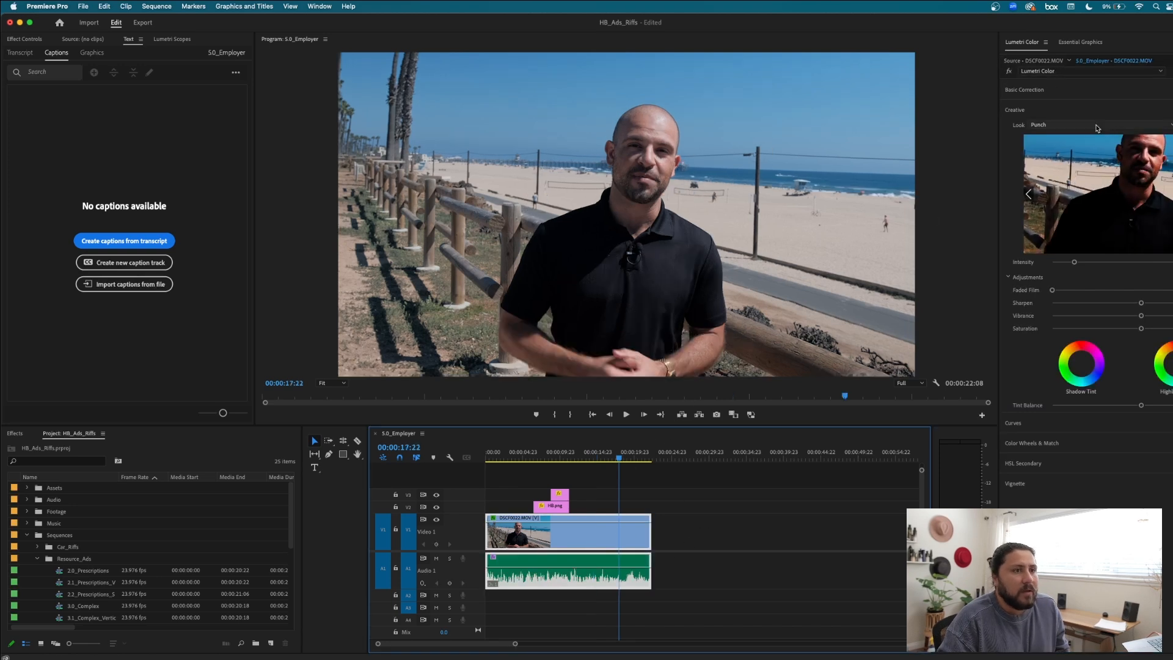
Lower the clip's contrast and raise its exposure slightly in the basic correction.
{"action": "left_click", "coordinate": [1051, 89]}
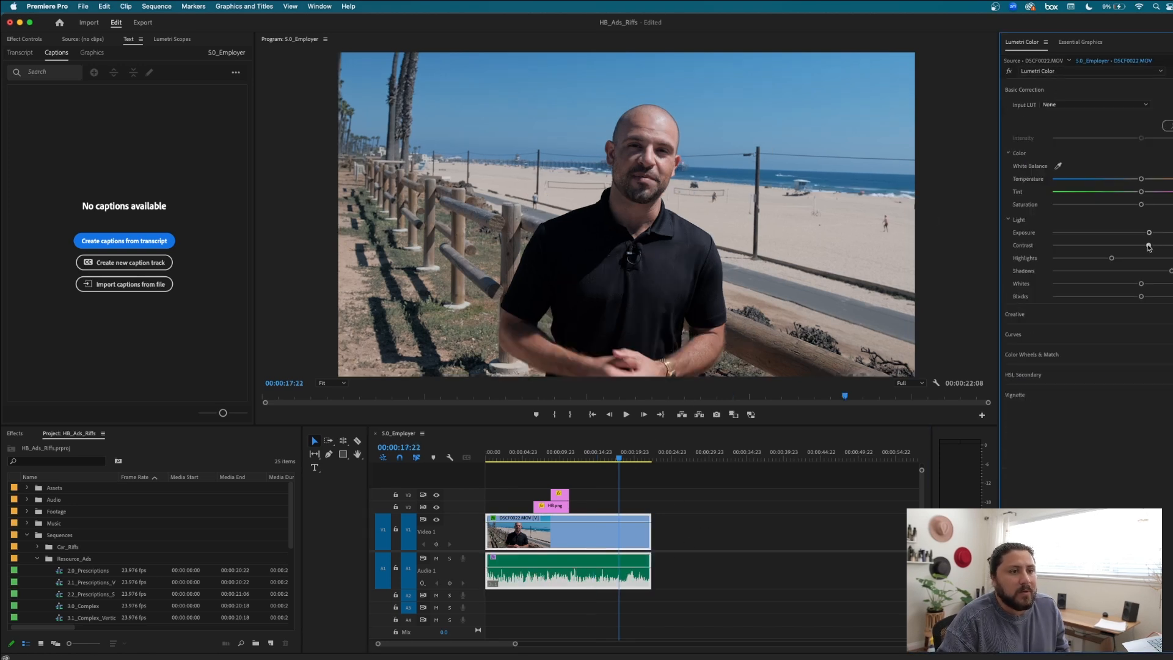
{"action": "left_click_drag", "start_coordinate": [1151, 235], "coordinate": [1152, 235]}
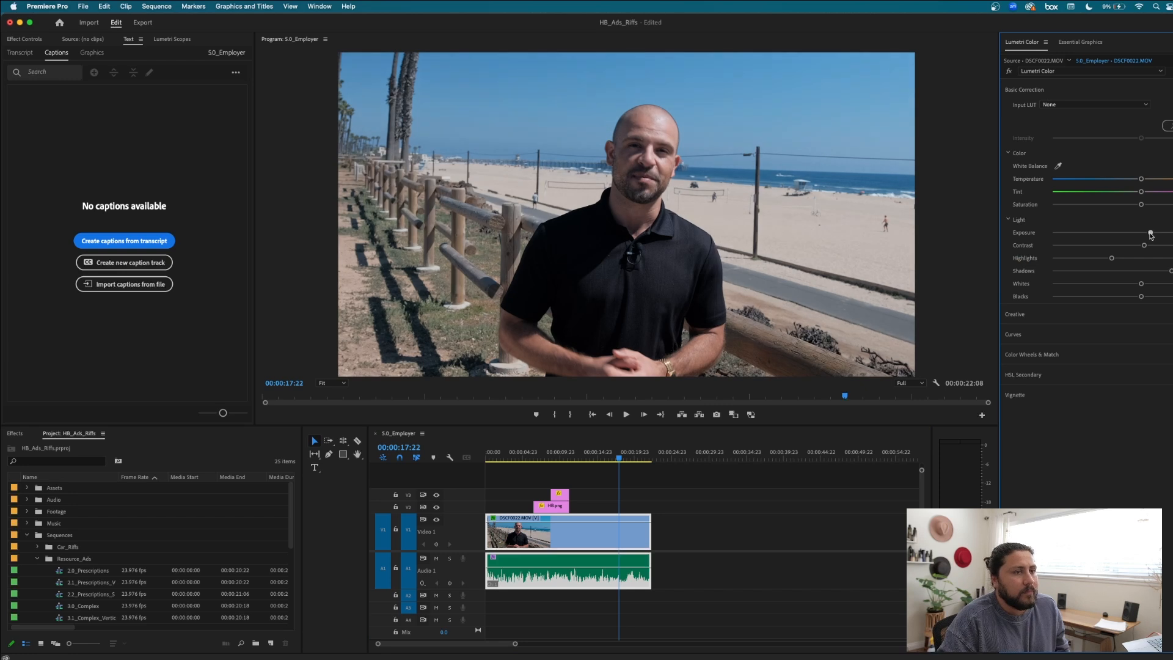
Set the clip's creative look to None and deselect the clip.
{"action": "left_click", "coordinate": [1030, 90]}
{"action": "left_click", "coordinate": [1032, 110]}
{"action": "left_click", "coordinate": [1100, 125]}
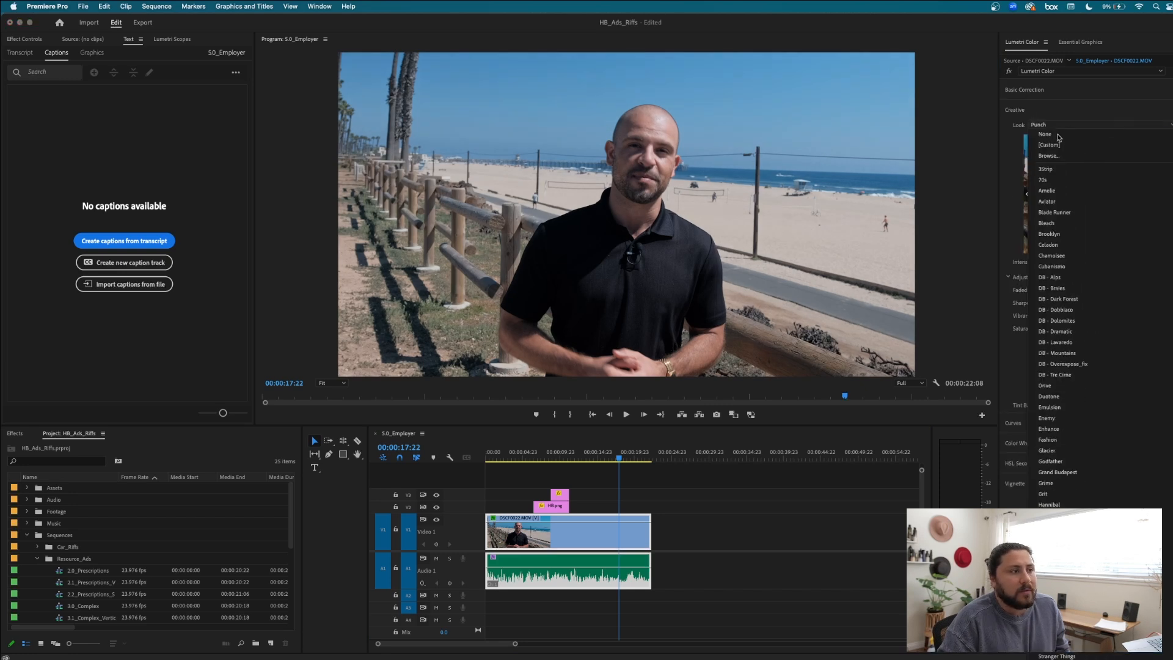
{"action": "left_click", "coordinate": [1057, 134]}
{"action": "left_click", "coordinate": [692, 520]}
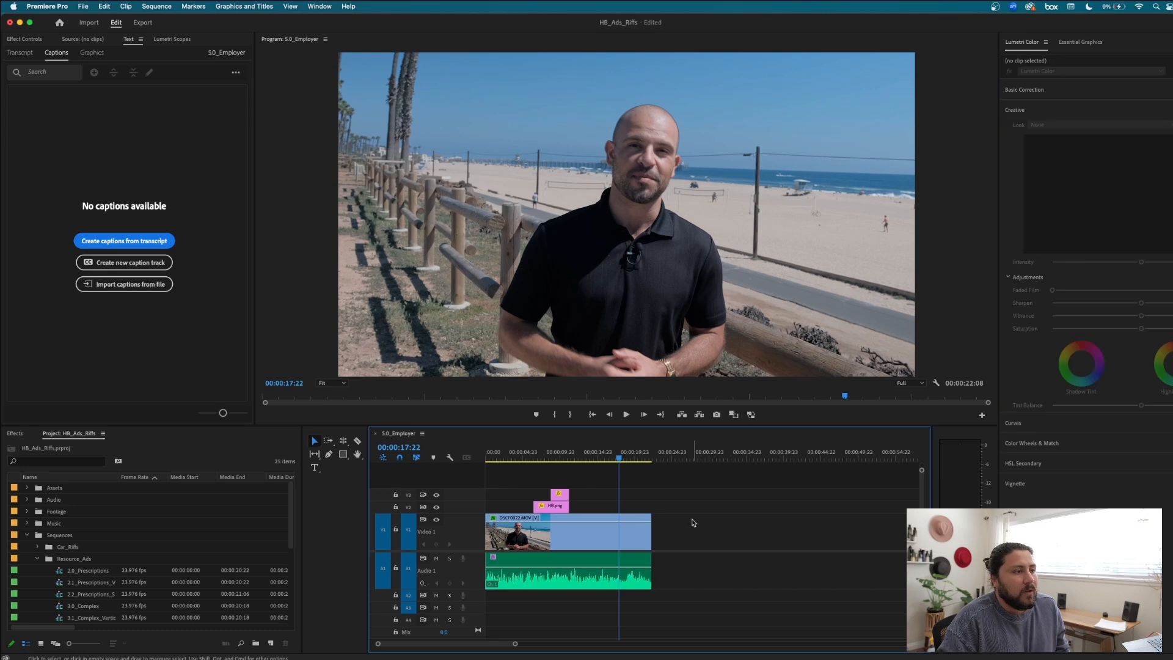
Fine-tune the clip's exposure and contrast slightly at 00:00:16:07 and save the project.
{"action": "left_click", "coordinate": [607, 458]}
{"action": "left_click", "coordinate": [1027, 90]}
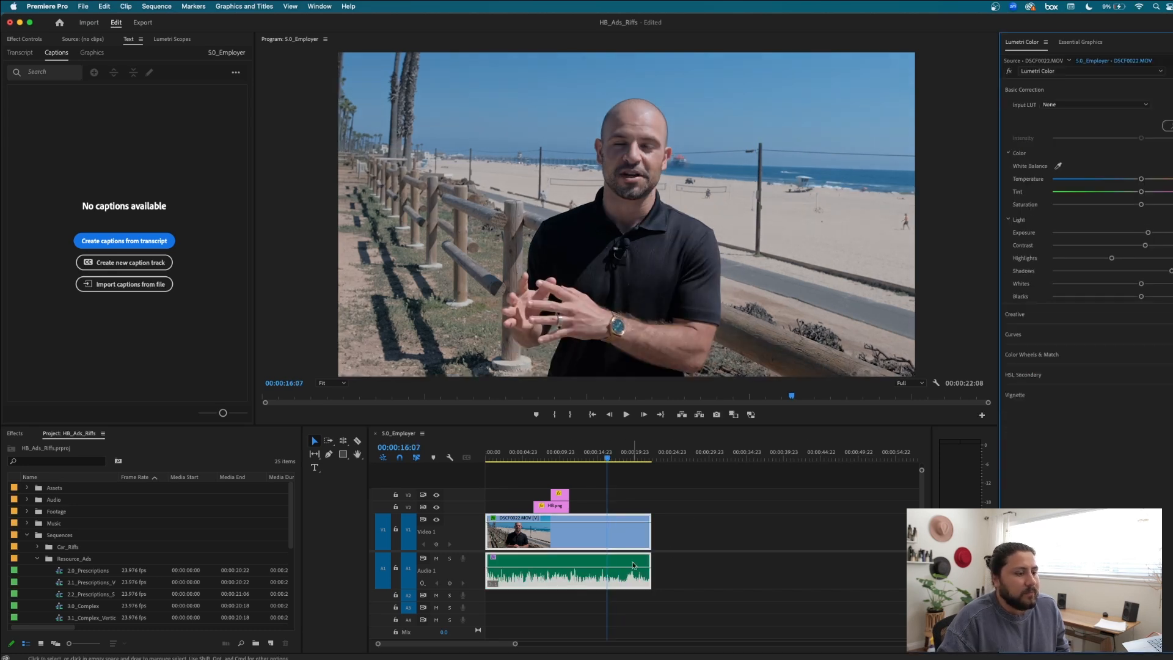
{"action": "left_click", "coordinate": [690, 542]}
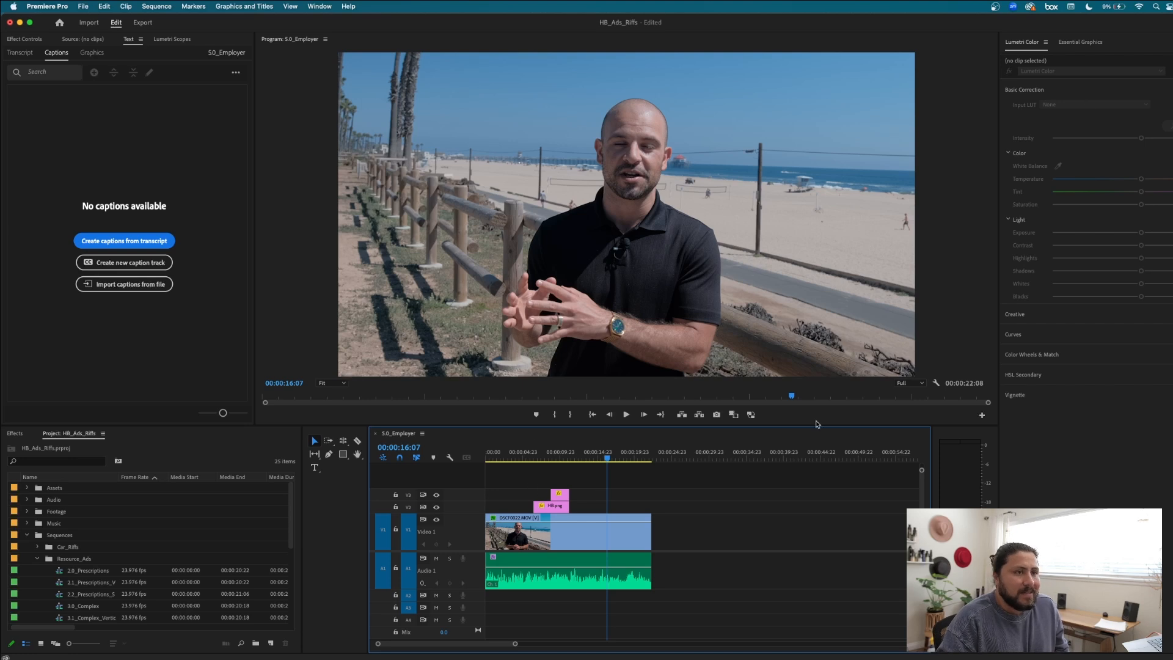
{"action": "key", "text": "super+s"}
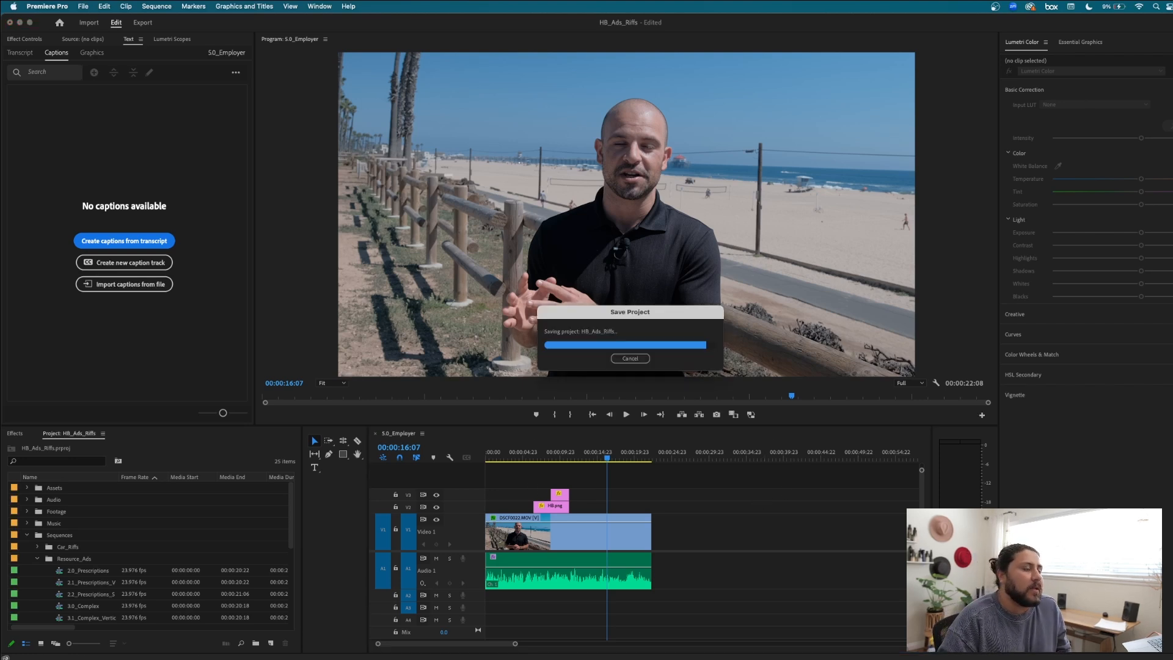
Switch to the Editing workspace and open the 5.1_Employer_Vertical sequence.
{"action": "left_click", "coordinate": [1172, 23]}
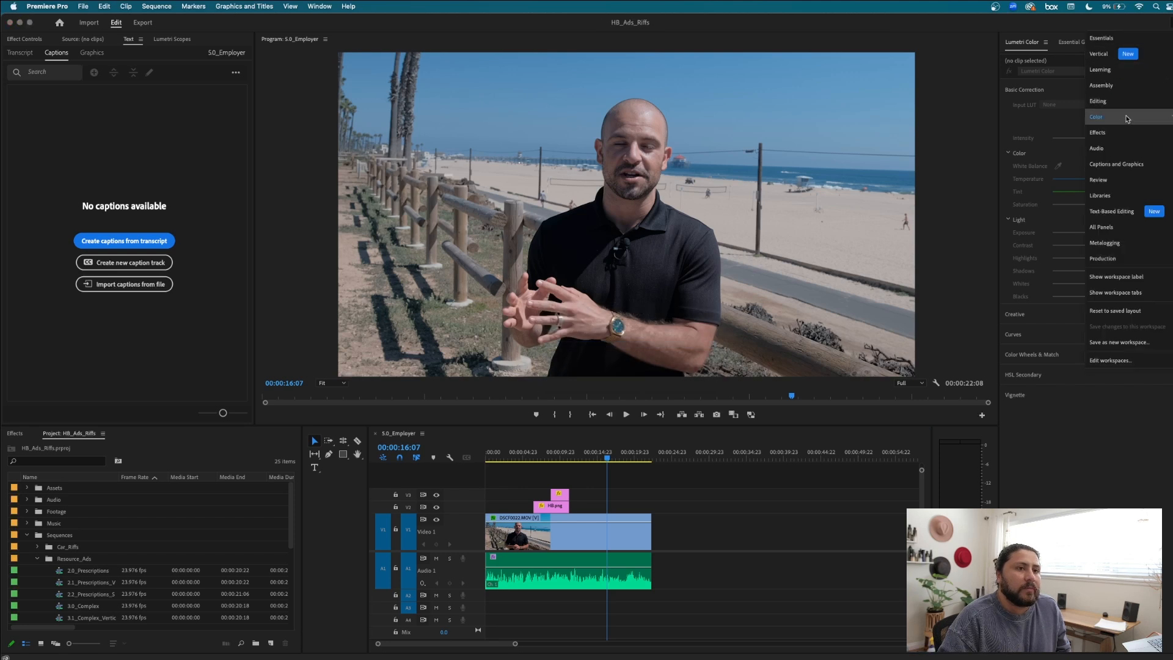
{"action": "left_click", "coordinate": [1124, 102]}
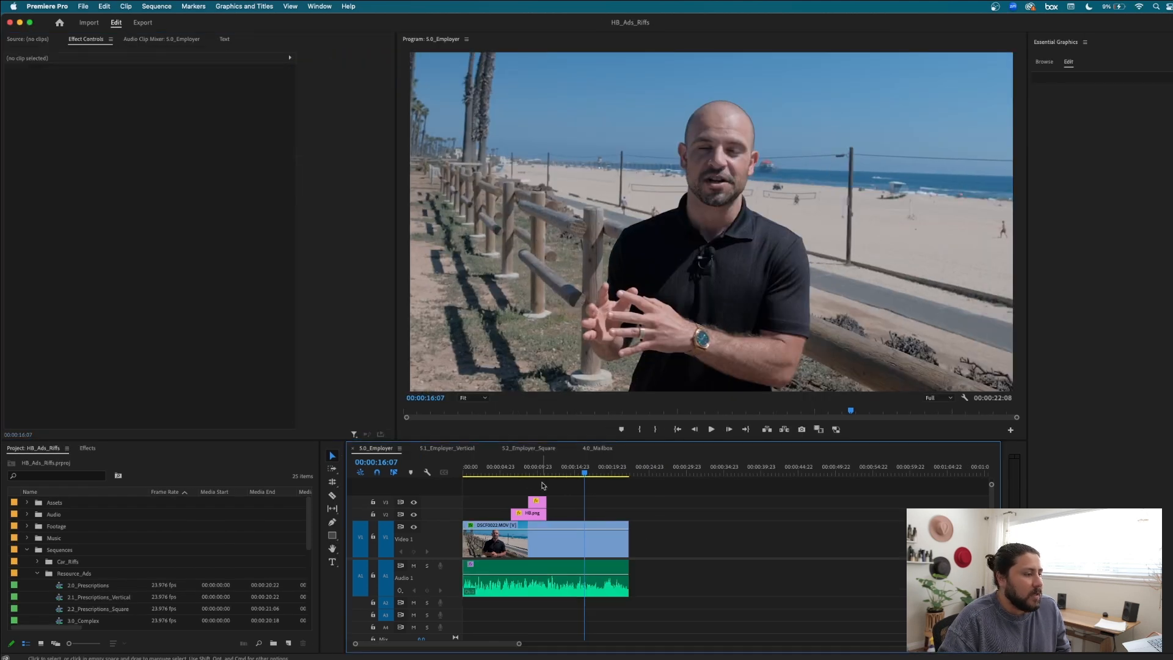
{"action": "left_click", "coordinate": [453, 449]}
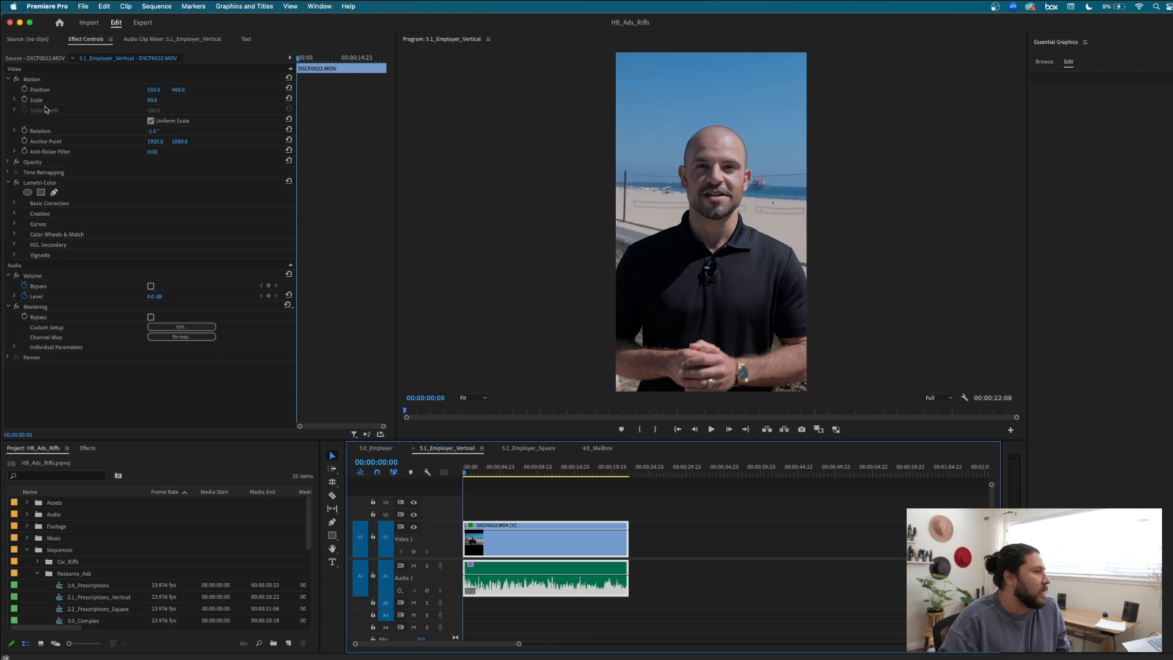
Transcribe the untranscribed source audio clip of 5.1_Employer_Vertical after a brief playback and return to the sequence start.
{"action": "left_click", "coordinate": [247, 39]}
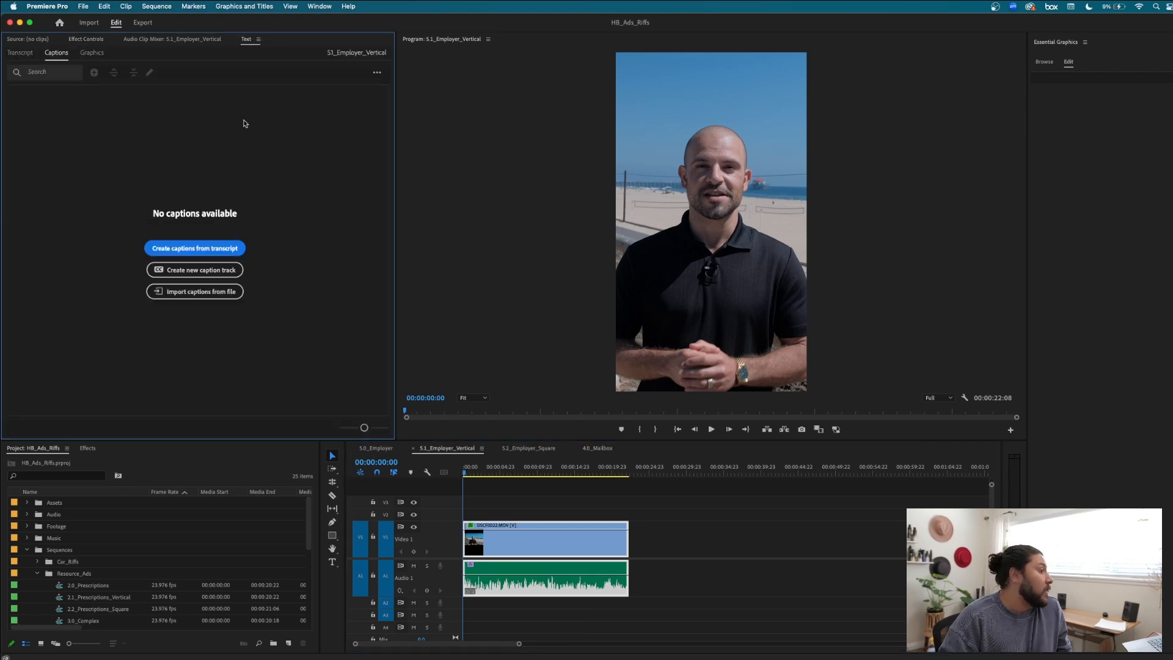
{"action": "left_click", "coordinate": [20, 52]}
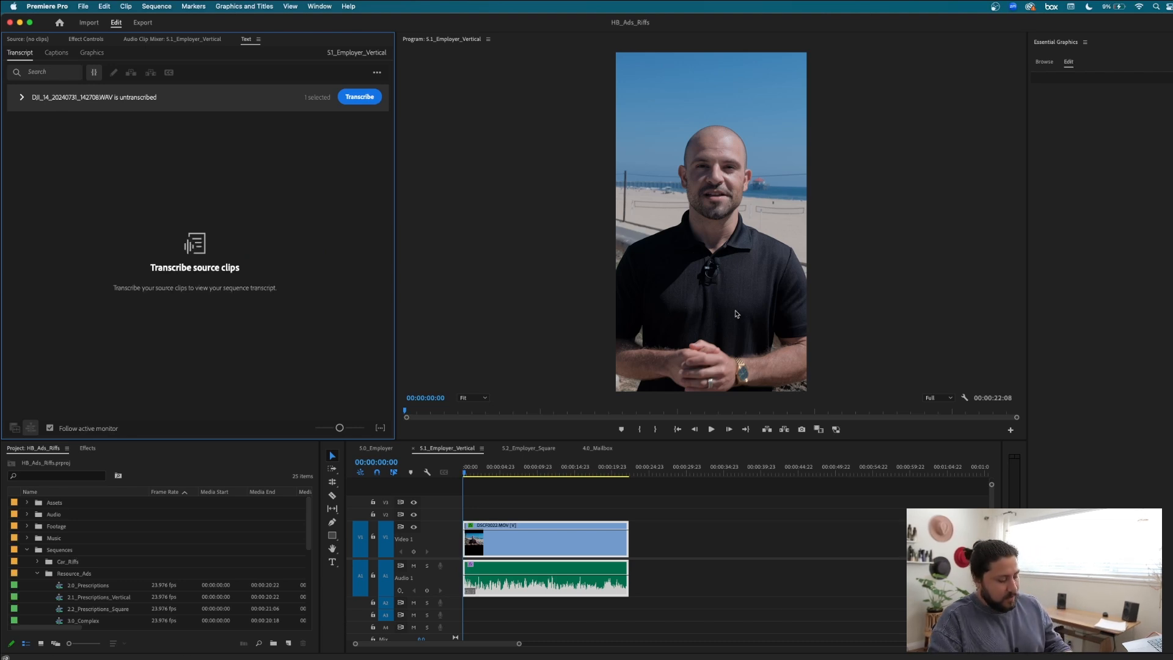
{"action": "key", "text": "space"}
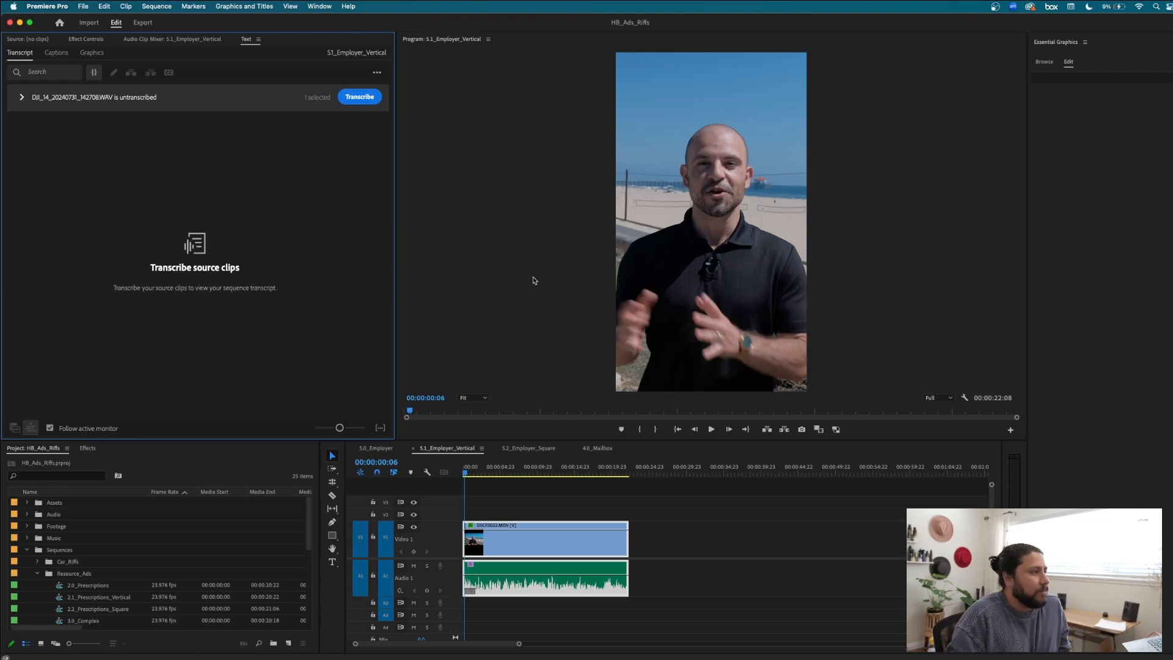
{"action": "left_click_drag", "start_coordinate": [485, 475], "coordinate": [448, 474]}
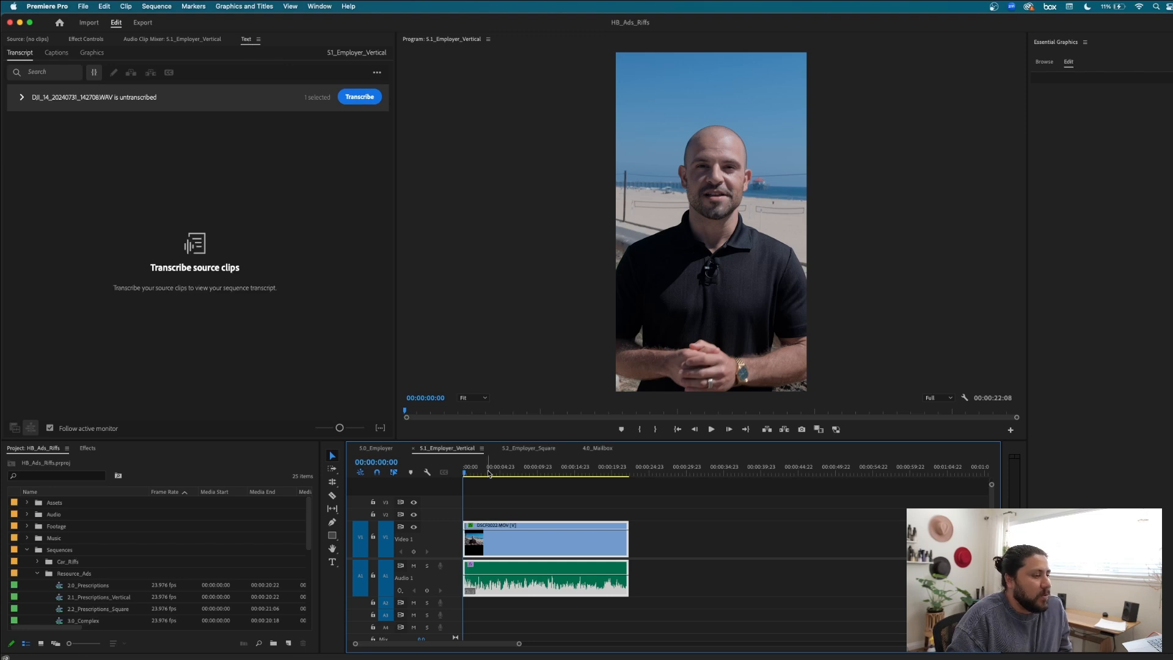
{"action": "left_click", "coordinate": [359, 96]}
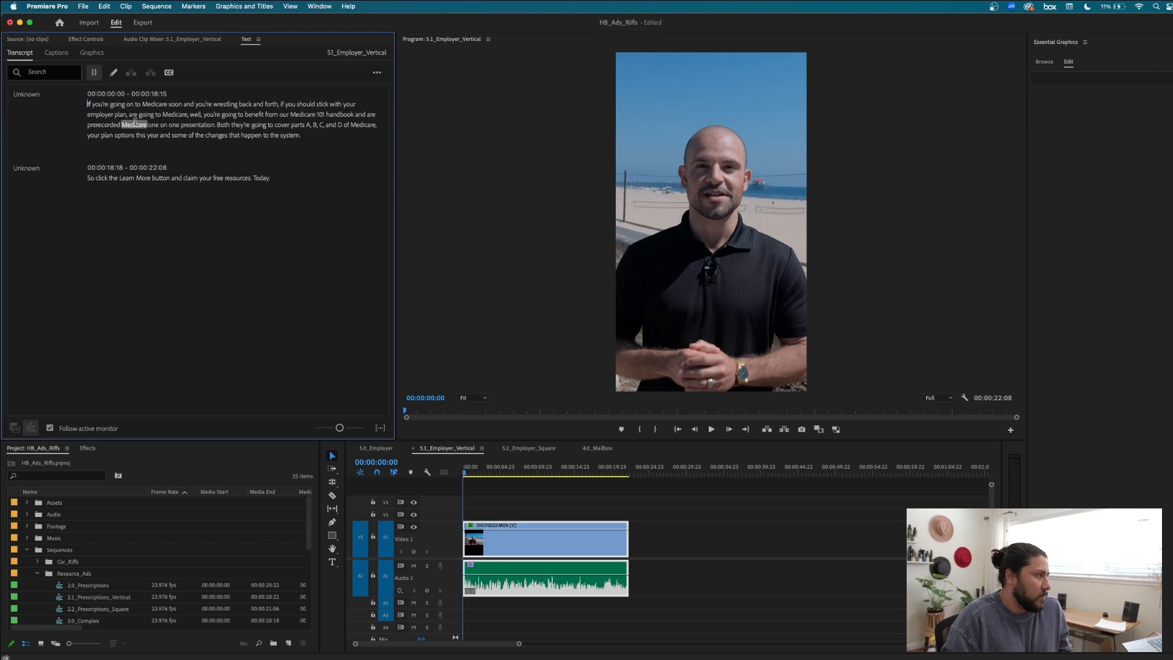
Start creating captions from the transcript with the Subtitle default preset and the Reel Style_2 style.
{"action": "left_click", "coordinate": [56, 53]}
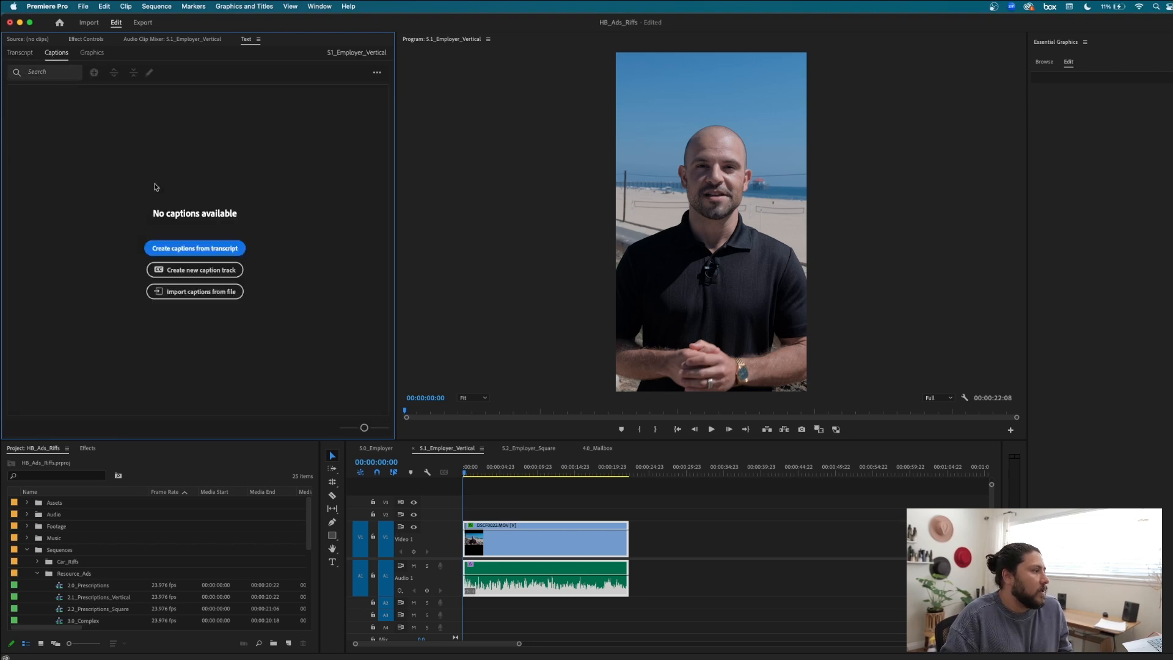
{"action": "left_click", "coordinate": [221, 251]}
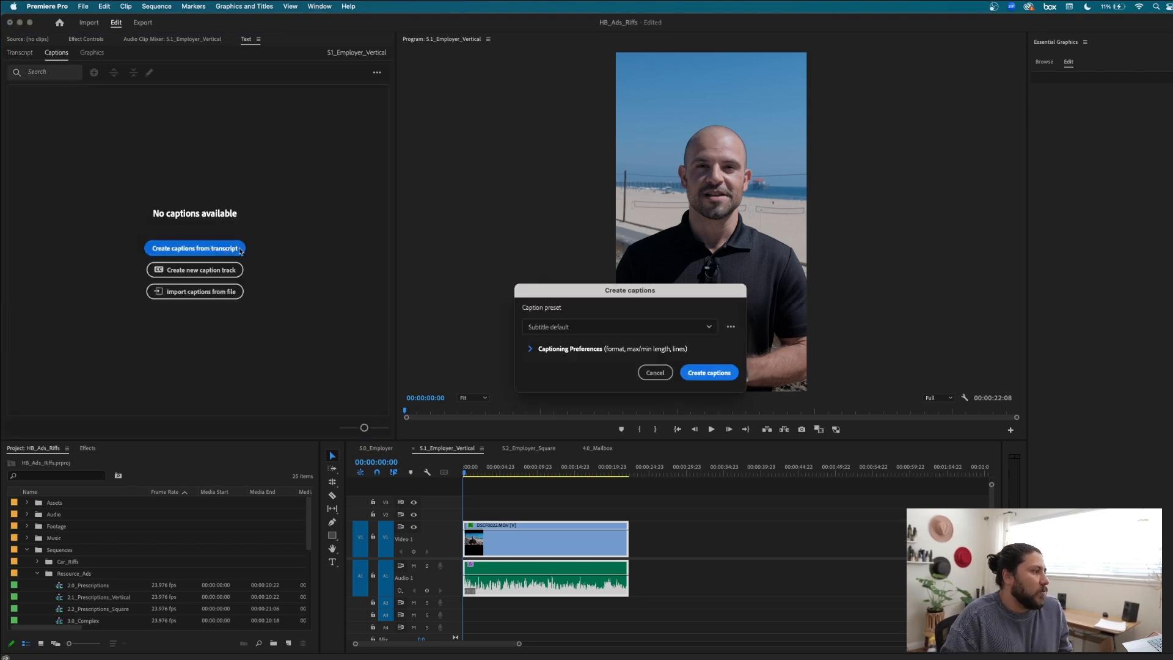
{"action": "left_click", "coordinate": [531, 349]}
{"action": "left_click", "coordinate": [553, 325]}
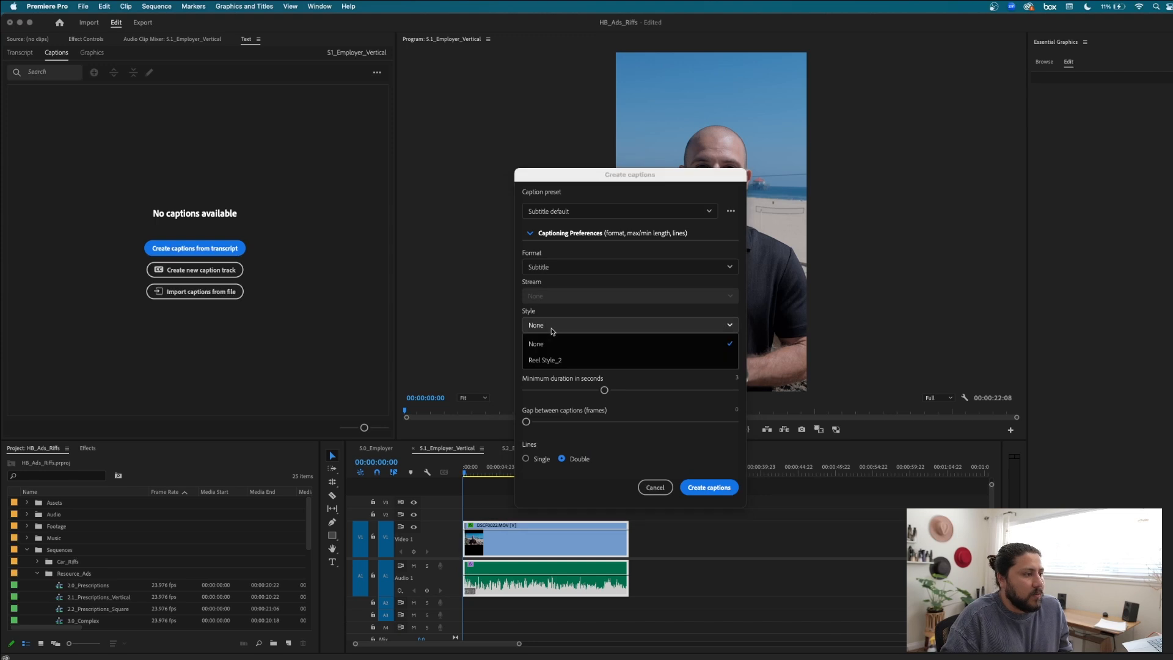
{"action": "left_click", "coordinate": [554, 361]}
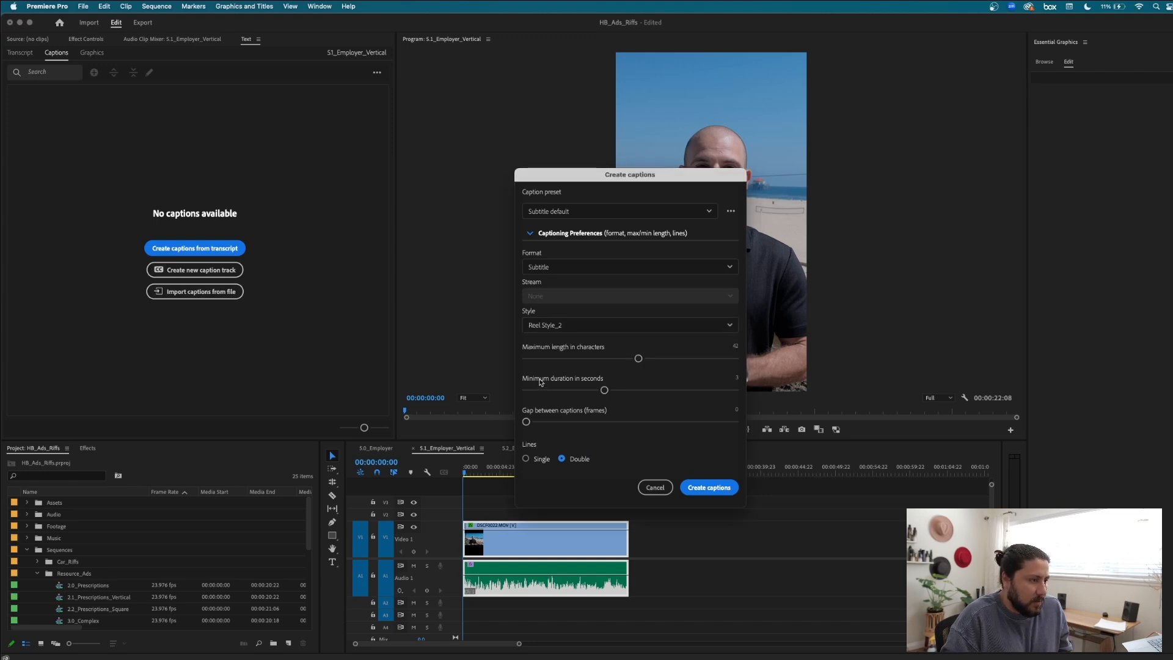
Reduce the maximum caption length and minimum duration to near their lowest values and create the captions.
{"action": "left_click", "coordinate": [532, 391]}
{"action": "left_click", "coordinate": [536, 358]}
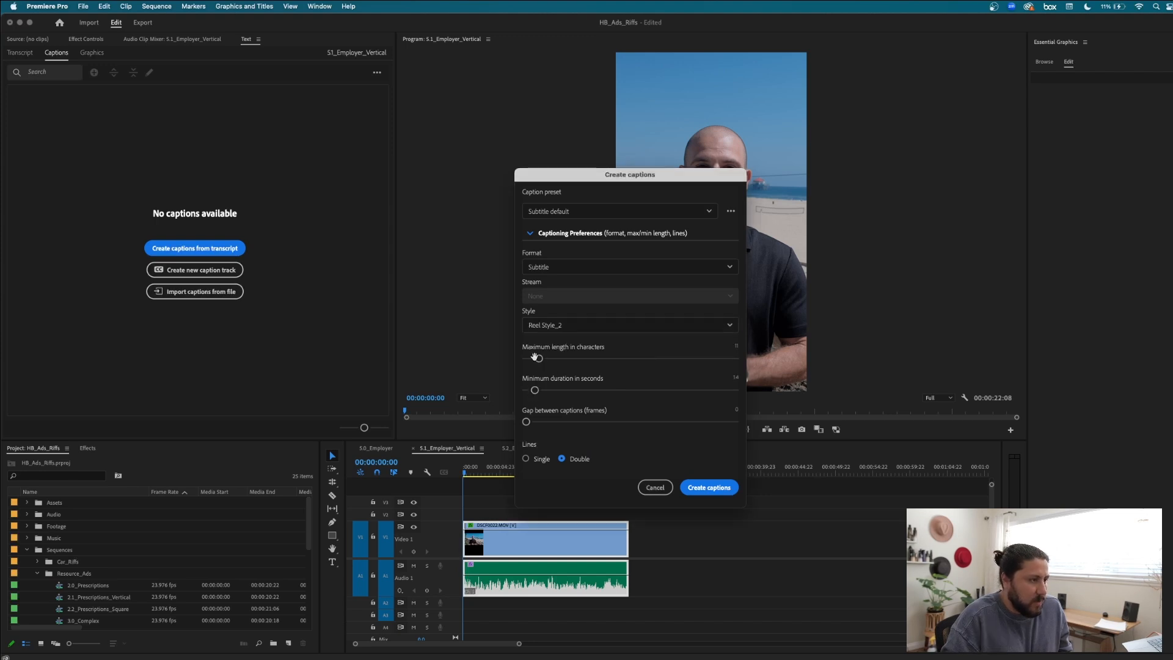
{"action": "left_click", "coordinate": [528, 392]}
{"action": "left_click_drag", "start_coordinate": [539, 360], "coordinate": [533, 363]}
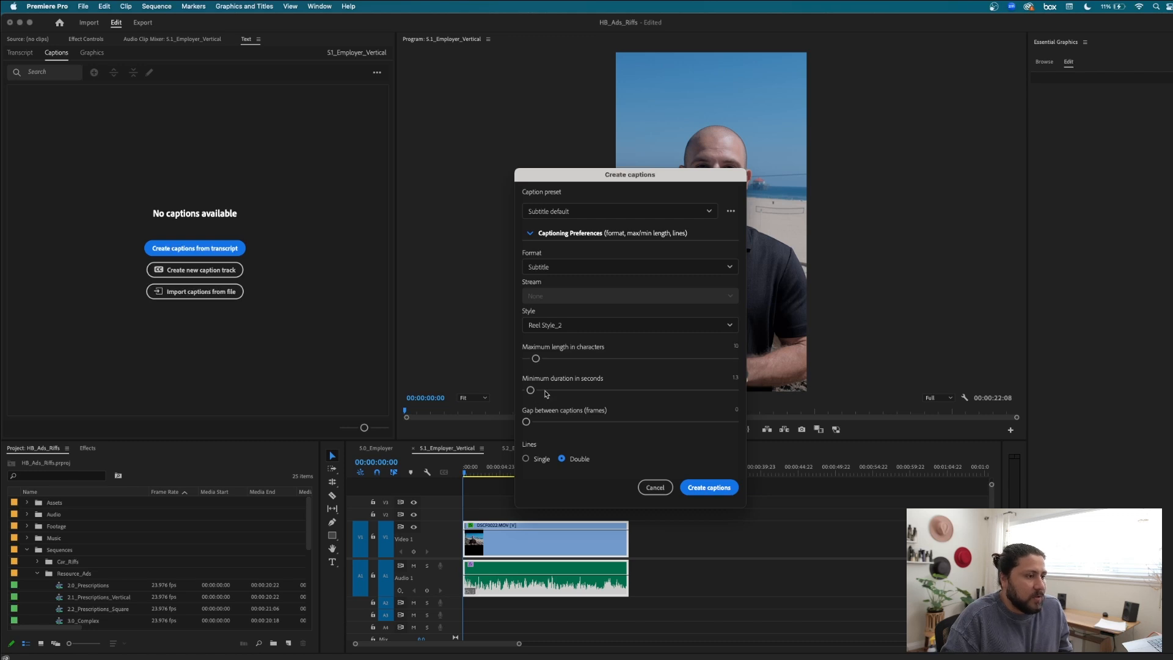
{"action": "left_click_drag", "start_coordinate": [561, 392], "coordinate": [531, 360]}
{"action": "left_click", "coordinate": [721, 492]}
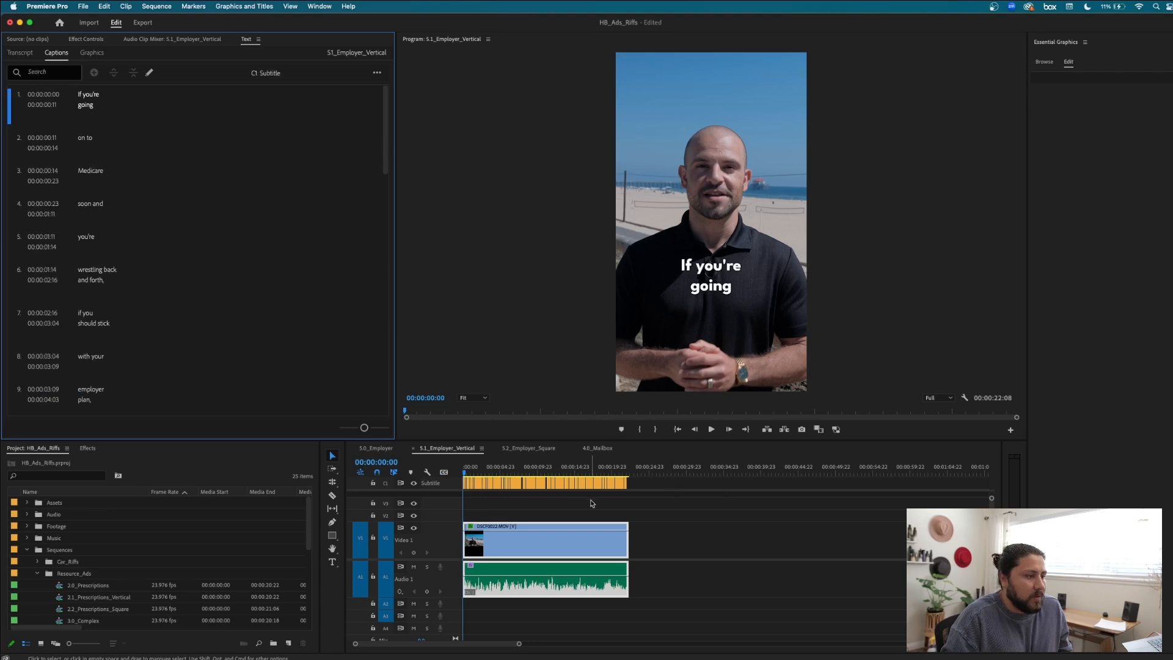
Skim the generated captions and remove the trailing comma from the "wrestling back and forth," caption.
{"action": "scroll", "coordinate": [153, 308], "scroll_direction": "down", "scroll_amount": 10}
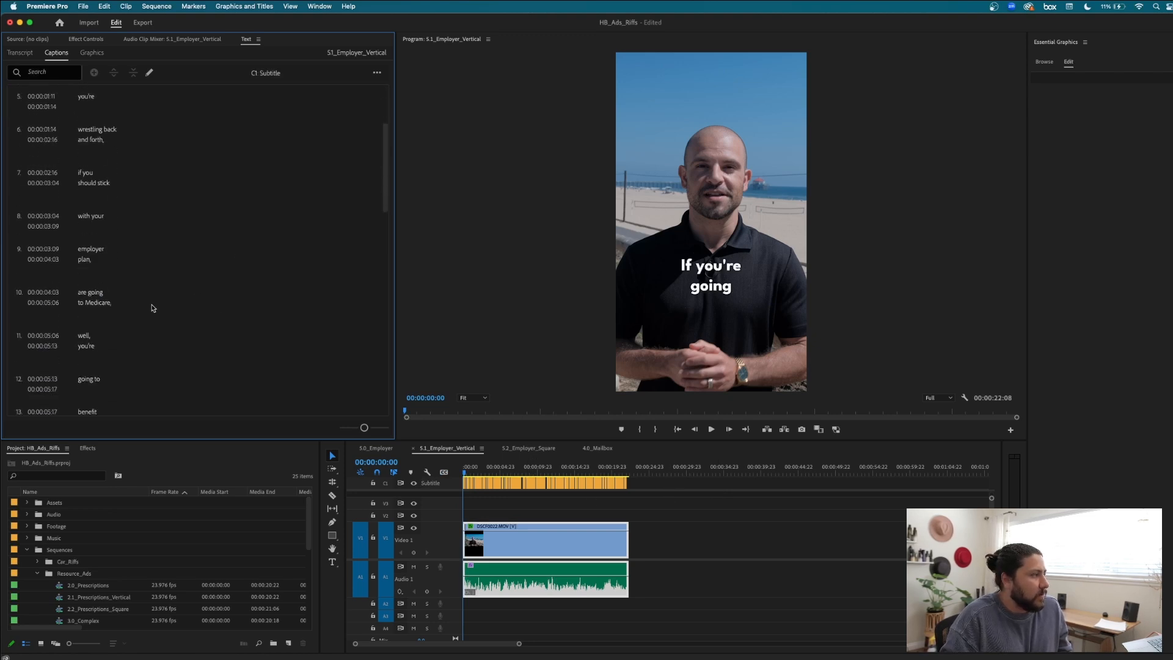
{"action": "scroll", "coordinate": [152, 308], "scroll_direction": "down", "scroll_amount": 5}
{"action": "scroll", "coordinate": [152, 308], "scroll_direction": "up", "scroll_amount": 10}
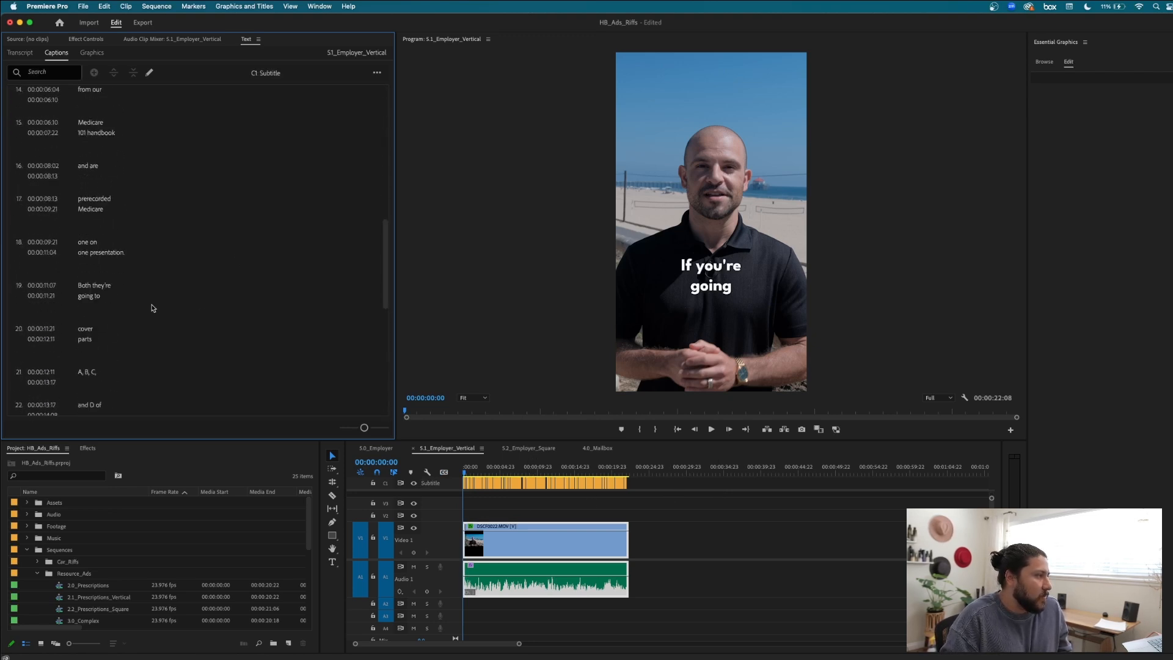
{"action": "scroll", "coordinate": [153, 308], "scroll_direction": "up", "scroll_amount": 4}
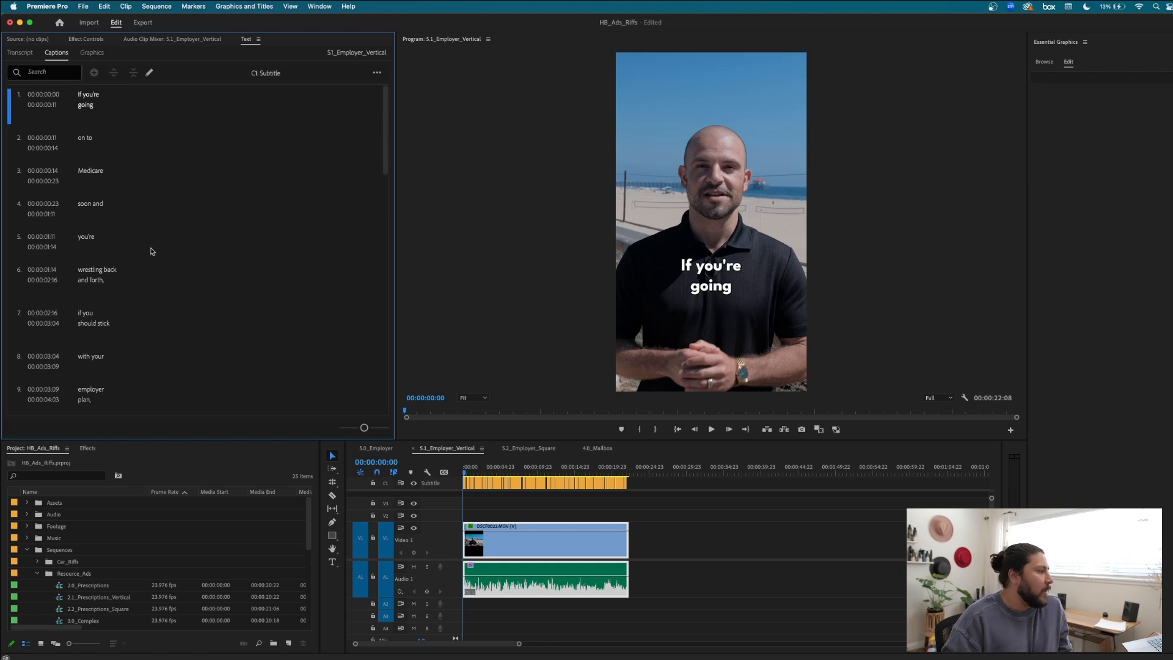
{"action": "double_click", "coordinate": [127, 283]}
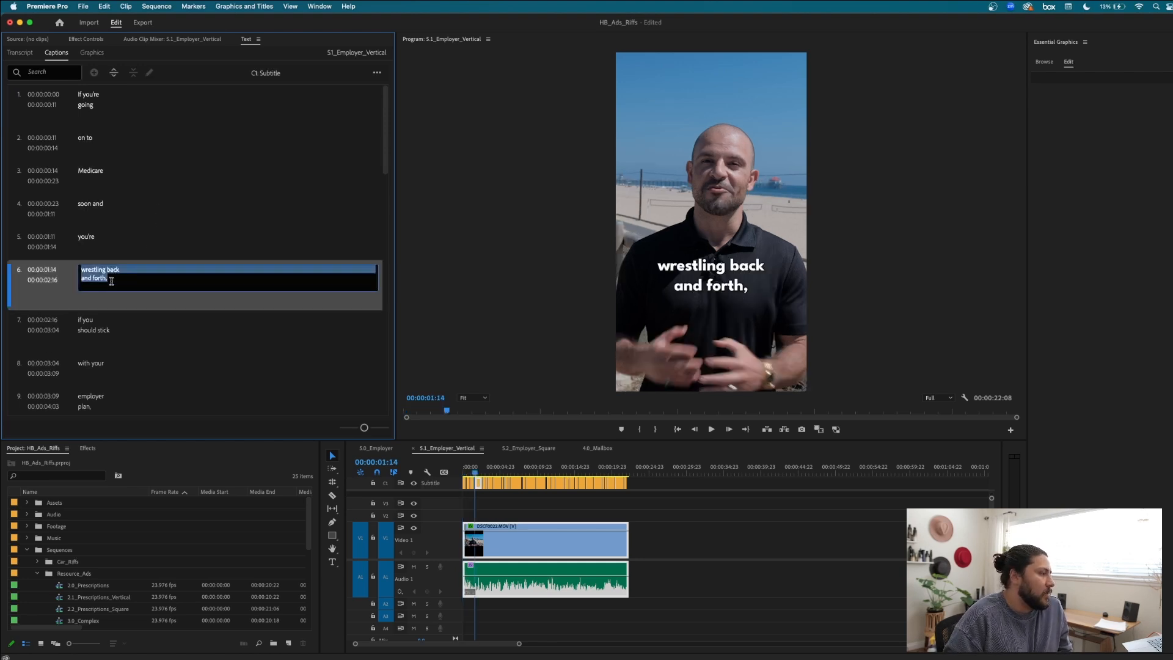
{"action": "left_click", "coordinate": [110, 282]}
{"action": "key", "text": "BackSpace"}
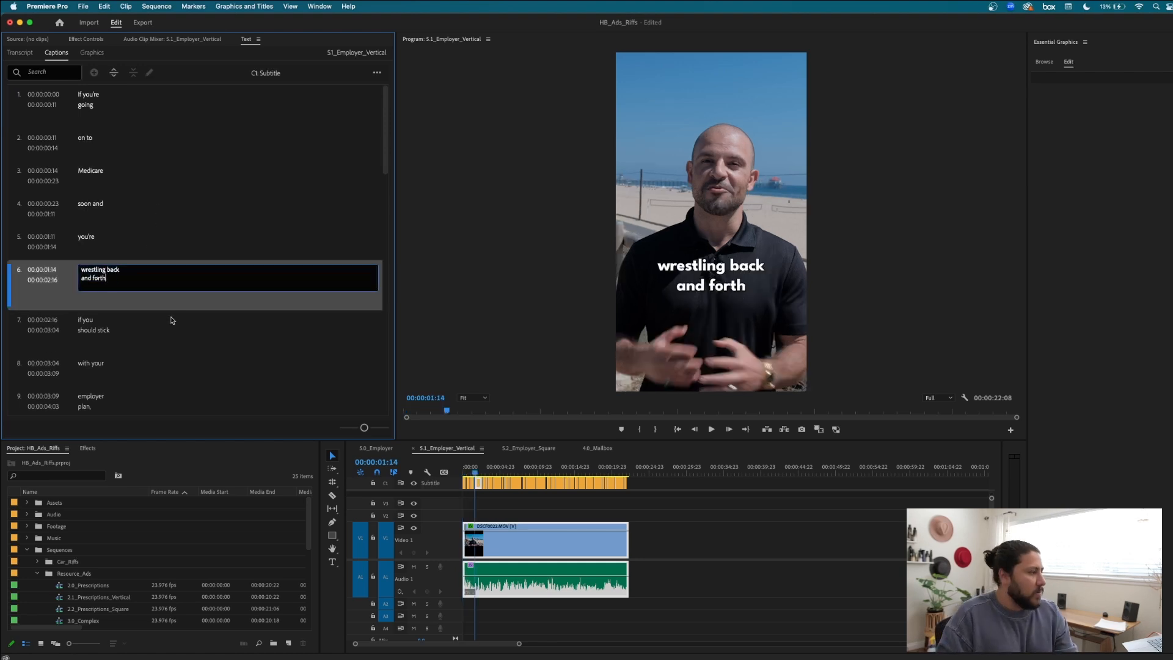
Remove the trailing commas from the "employer plan," and "are going to Medicare," captions.
{"action": "left_click", "coordinate": [106, 374]}
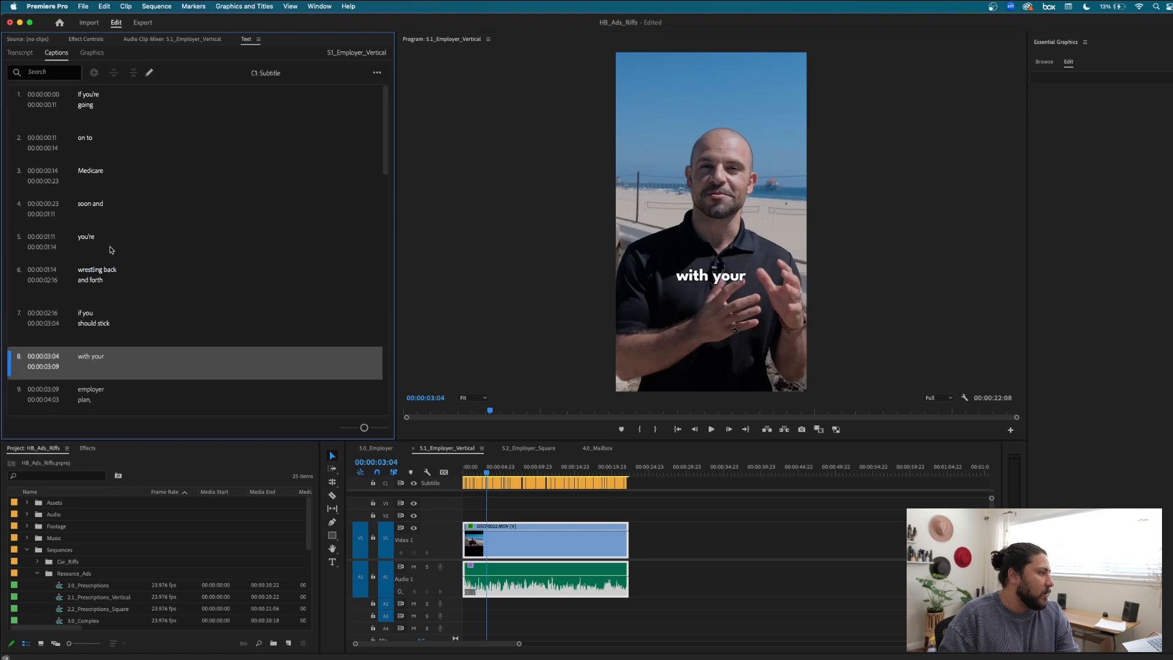
{"action": "left_click", "coordinate": [113, 205]}
{"action": "scroll", "coordinate": [157, 313], "scroll_direction": "down", "scroll_amount": 4}
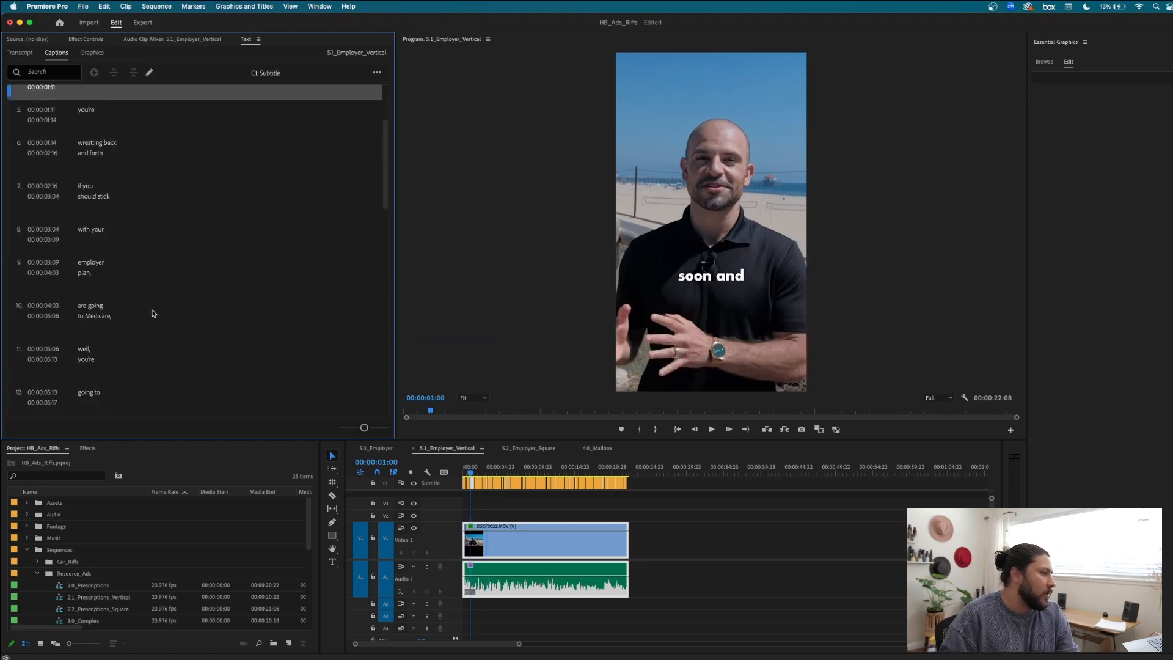
{"action": "double_click", "coordinate": [106, 271]}
{"action": "left_click", "coordinate": [106, 270]}
{"action": "key", "text": "BackSpace"}
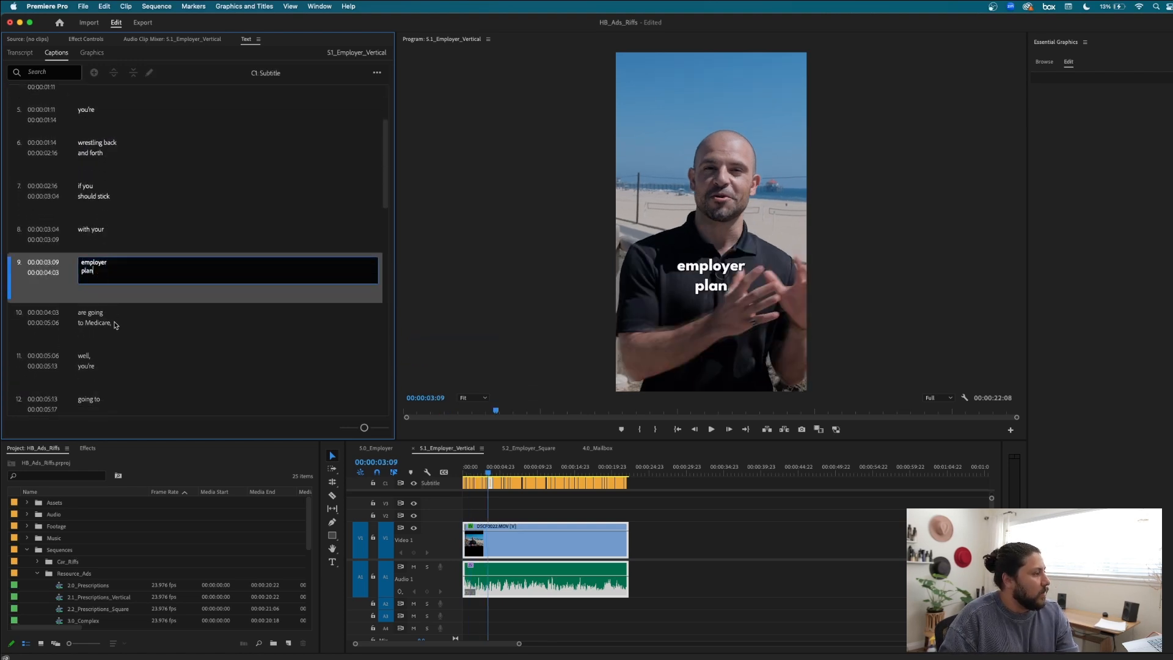
{"action": "double_click", "coordinate": [114, 324]}
{"action": "left_click", "coordinate": [117, 309]}
{"action": "key", "text": "BackSpace"}
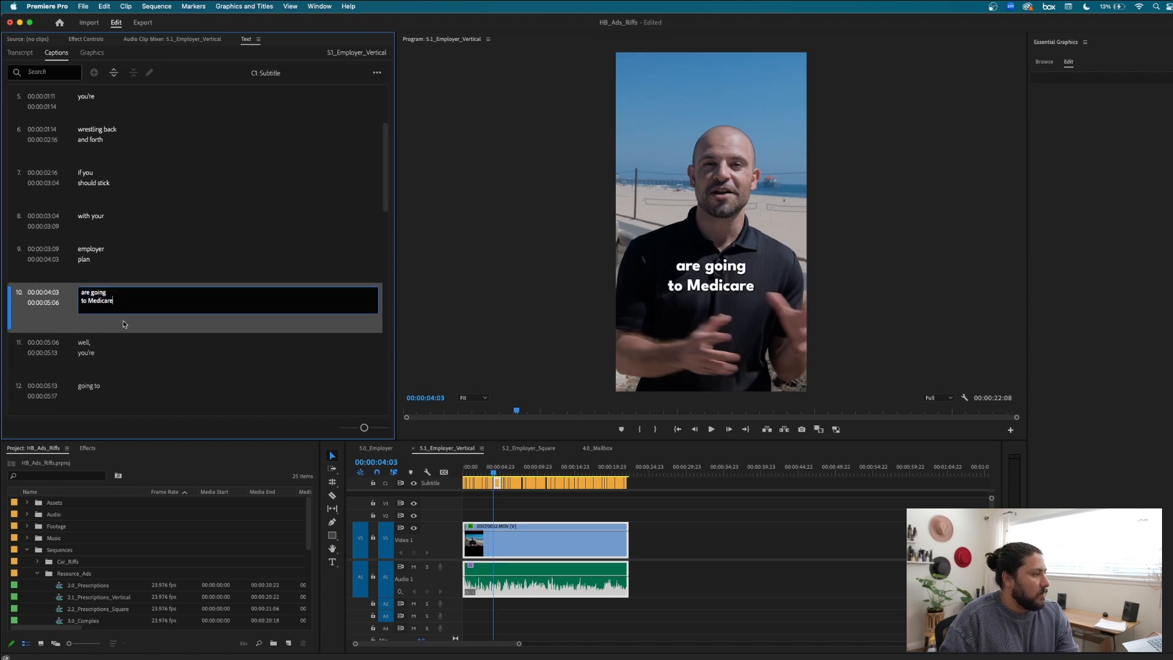
Remove the period at the end of the "one on one presentation." caption.
{"action": "scroll", "coordinate": [124, 325], "scroll_direction": "down", "scroll_amount": 3}
{"action": "scroll", "coordinate": [123, 324], "scroll_direction": "down", "scroll_amount": 5}
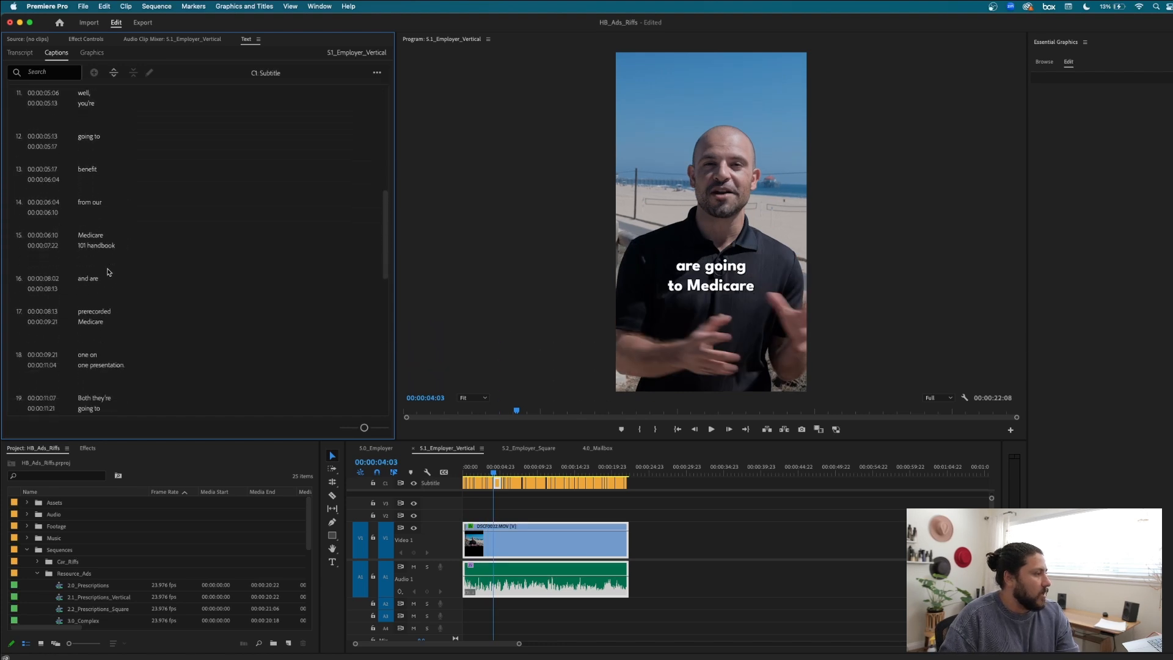
{"action": "scroll", "coordinate": [135, 309], "scroll_direction": "down", "scroll_amount": 2}
{"action": "double_click", "coordinate": [130, 288]}
{"action": "left_click", "coordinate": [130, 287]}
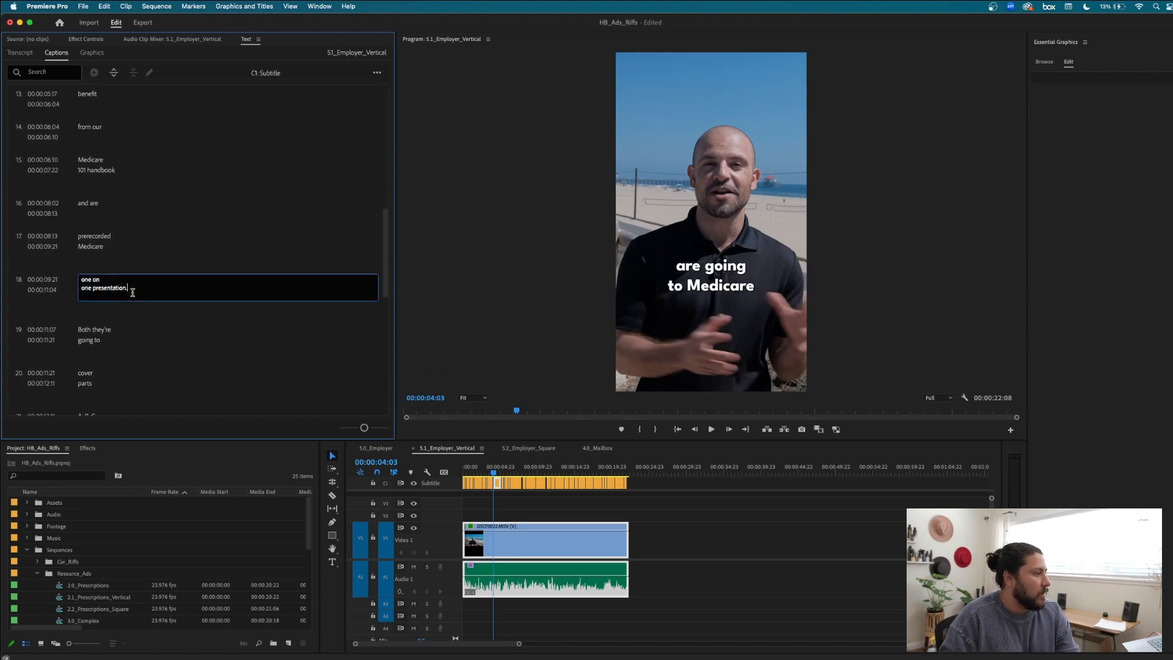
{"action": "key", "text": "BackSpace"}
Remove the trailing comma from the "Medicare," caption that follows "and D of".
{"action": "scroll", "coordinate": [129, 334], "scroll_direction": "down", "scroll_amount": 5}
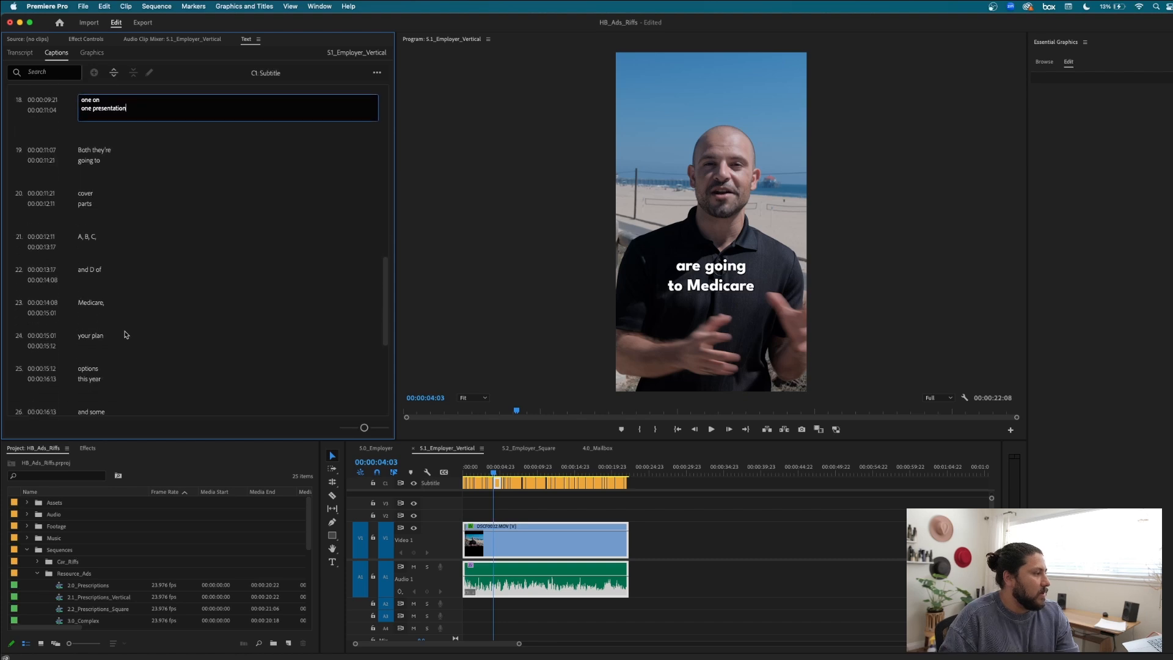
{"action": "left_click", "coordinate": [96, 238]}
{"action": "left_click", "coordinate": [101, 231]}
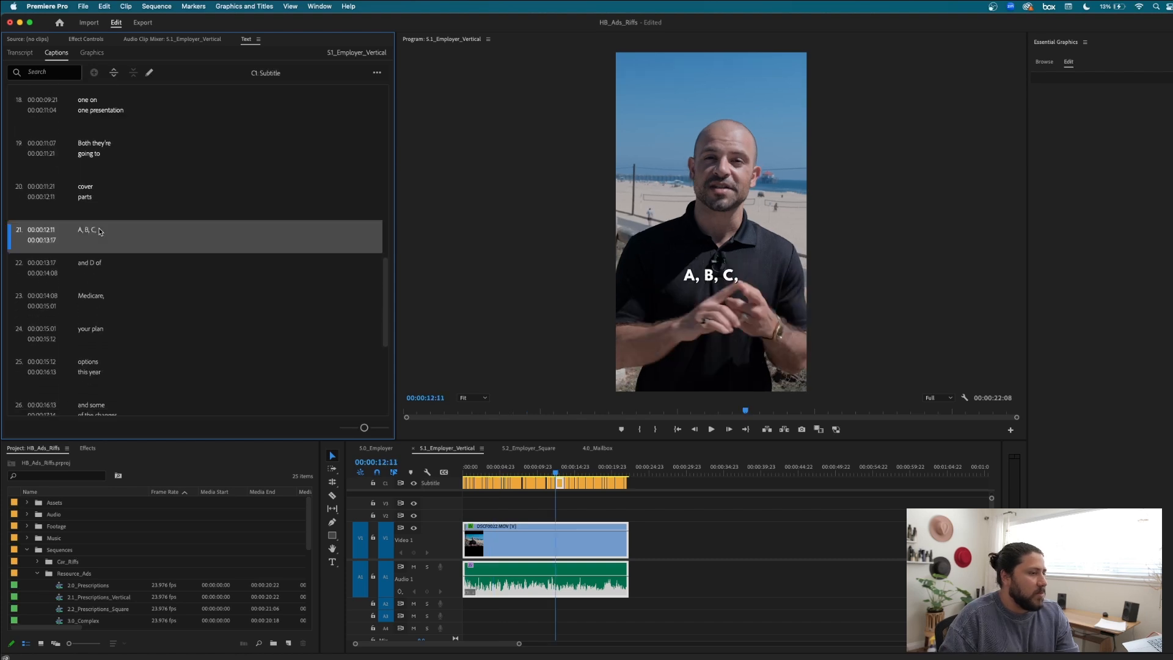
{"action": "left_click", "coordinate": [110, 302]}
{"action": "double_click", "coordinate": [122, 315]}
{"action": "key", "text": "BackSpace"}
Remove the trailing punctuation from the "that happen to the system" caption and open the "your free resources." caption for editing.
{"action": "scroll", "coordinate": [125, 322], "scroll_direction": "down", "scroll_amount": 5}
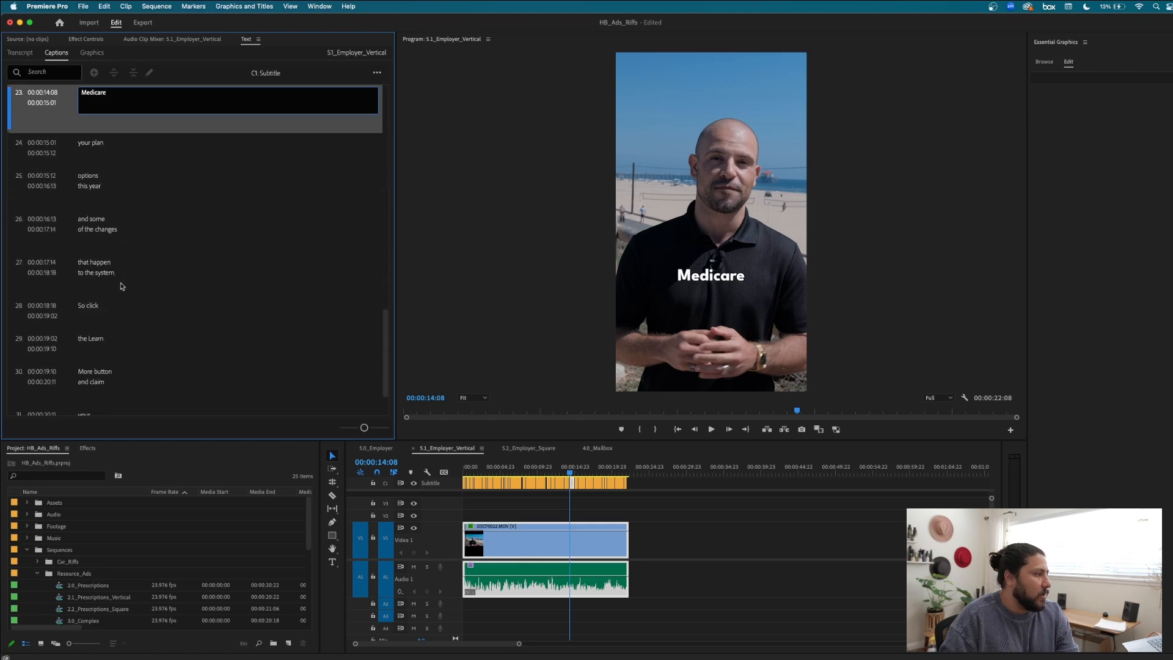
{"action": "left_click", "coordinate": [122, 272]}
{"action": "double_click", "coordinate": [121, 269]}
{"action": "key", "text": "BackSpace"}
{"action": "scroll", "coordinate": [101, 292], "scroll_direction": "down", "scroll_amount": 2}
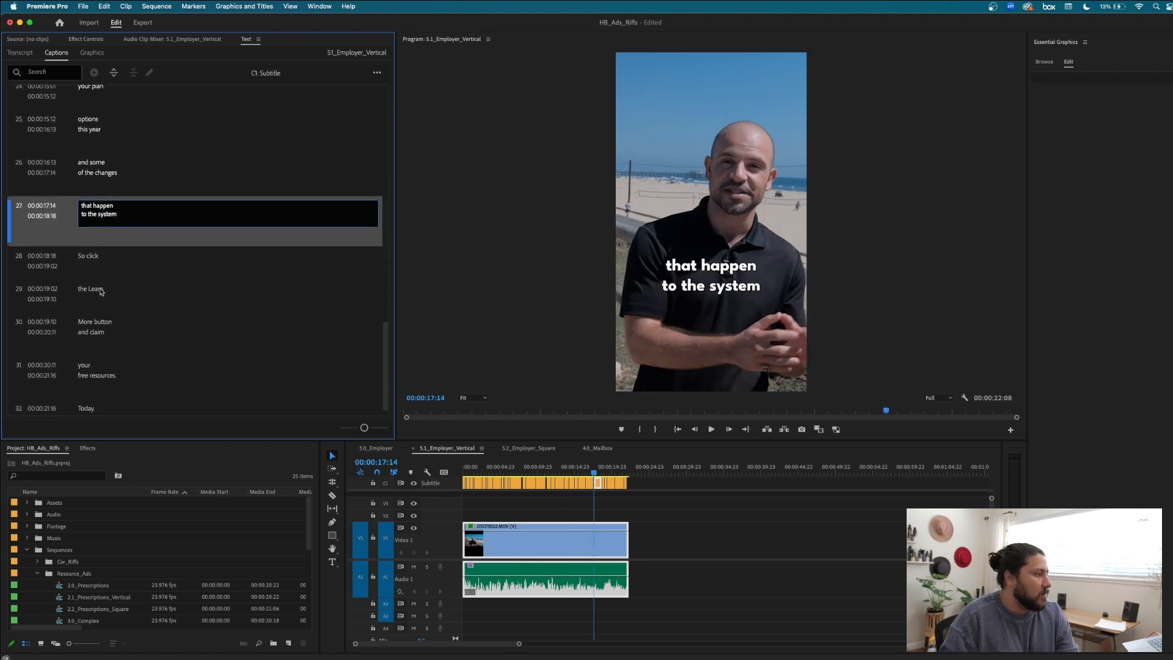
{"action": "scroll", "coordinate": [104, 312], "scroll_direction": "down", "scroll_amount": 1}
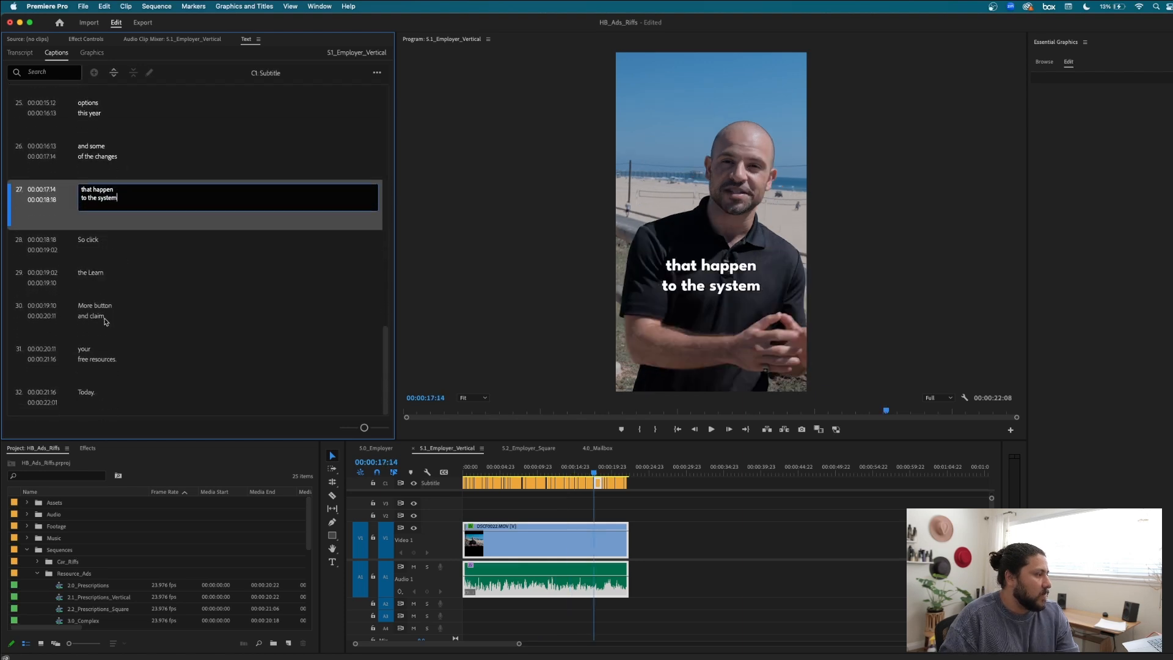
{"action": "double_click", "coordinate": [126, 359]}
Review the edited captions from the start of the list through the handbook caption and return to the first caption.
{"action": "scroll", "coordinate": [121, 345], "scroll_direction": "up", "scroll_amount": 15}
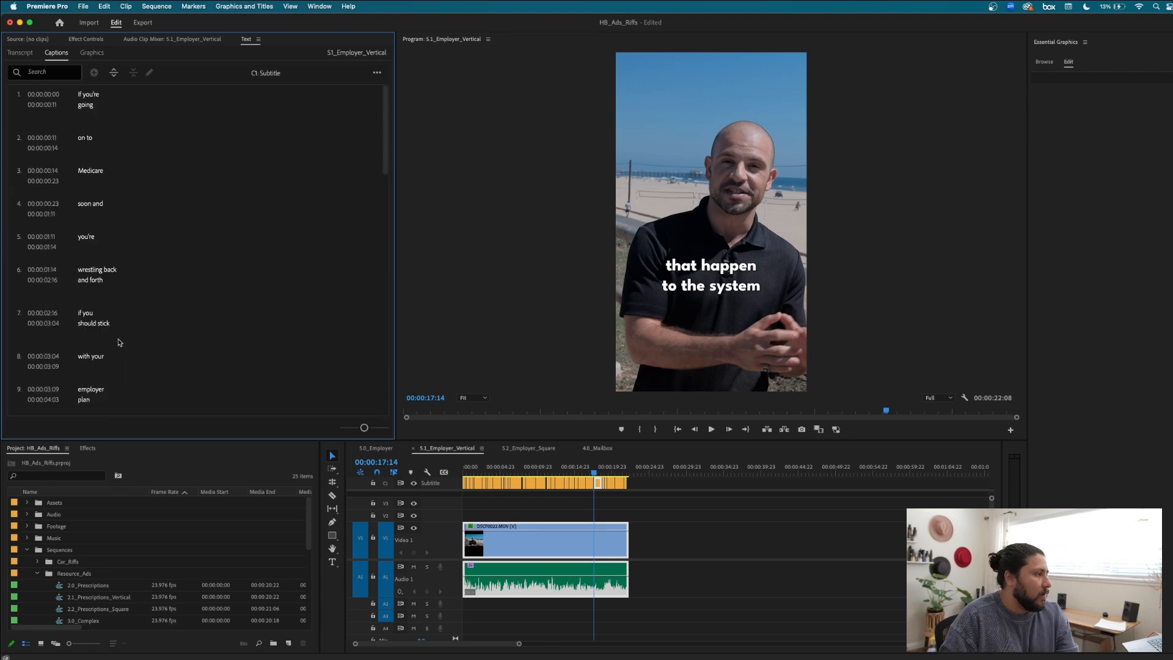
{"action": "left_click", "coordinate": [98, 177]}
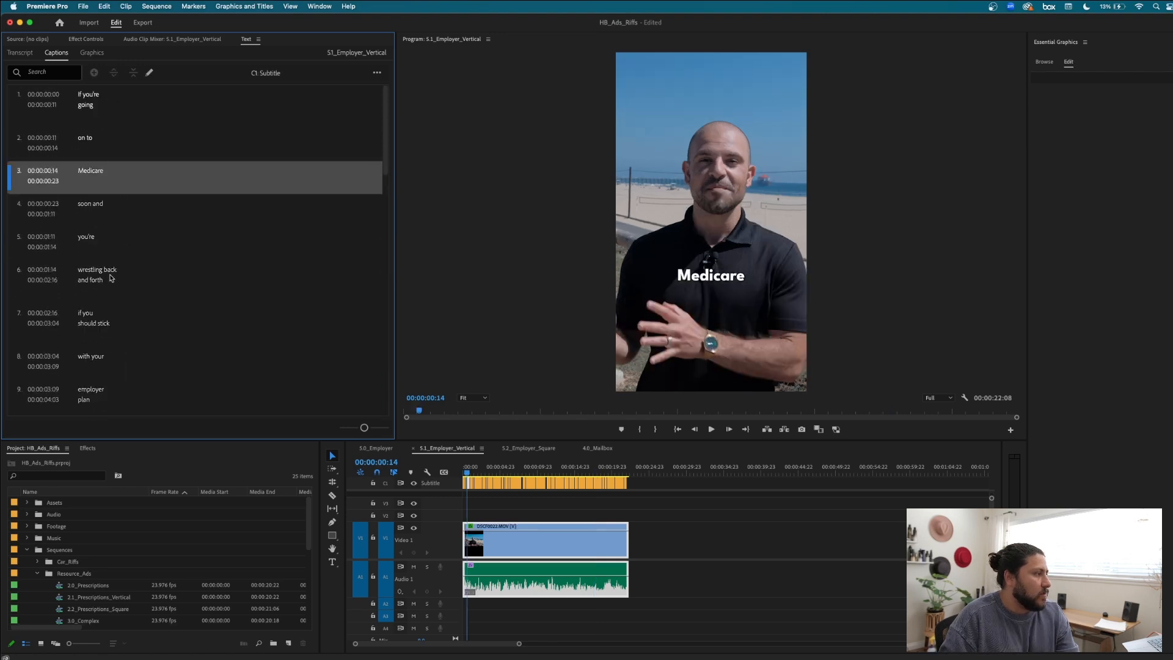
{"action": "scroll", "coordinate": [119, 299], "scroll_direction": "down", "scroll_amount": 6}
{"action": "scroll", "coordinate": [120, 308], "scroll_direction": "down", "scroll_amount": 3}
{"action": "left_click", "coordinate": [112, 311]}
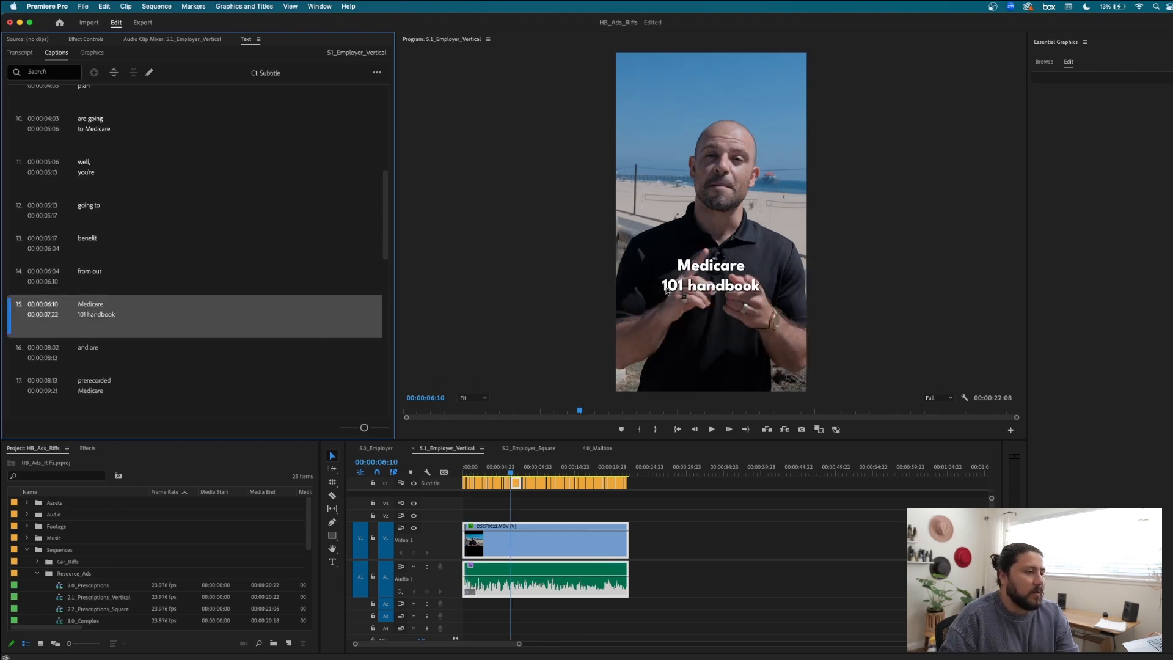
{"action": "scroll", "coordinate": [141, 333], "scroll_direction": "up", "scroll_amount": 10}
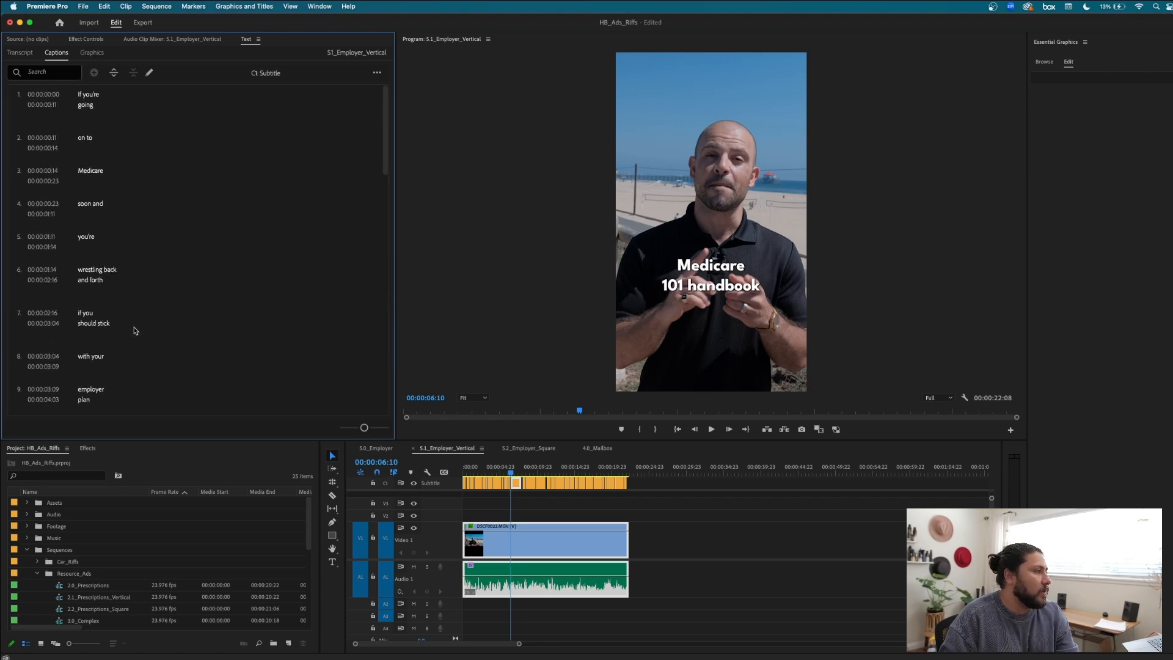
{"action": "left_click", "coordinate": [96, 109]}
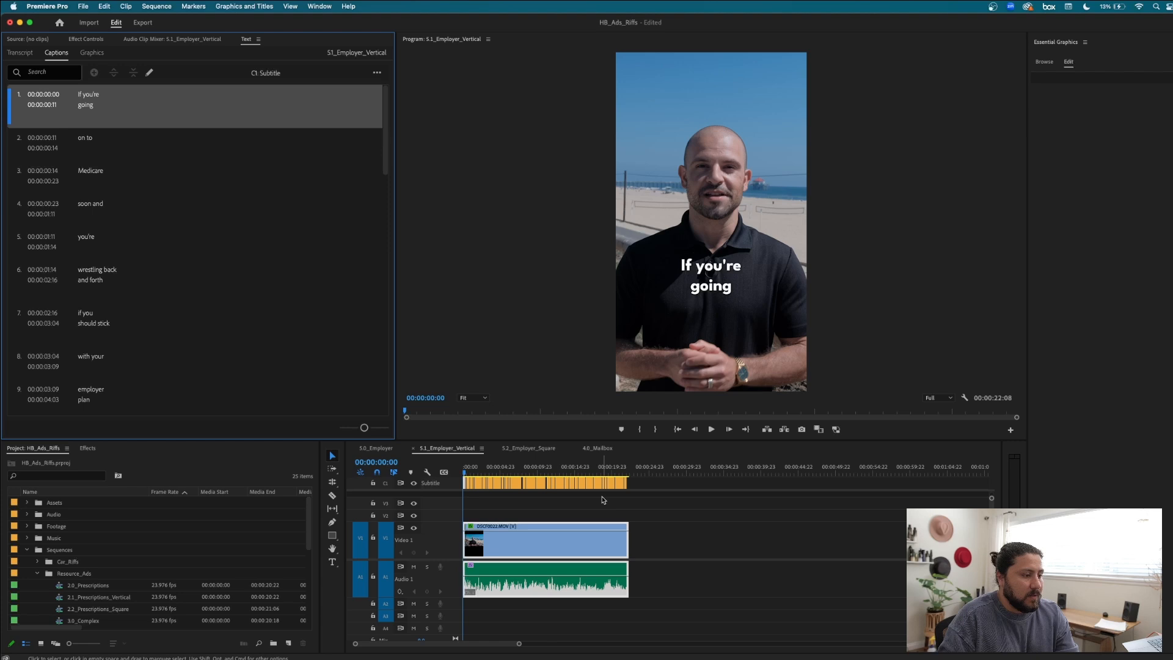
Select all captions on the subtitle track and format them as faux italic and all caps.
{"action": "left_click", "coordinate": [584, 487]}
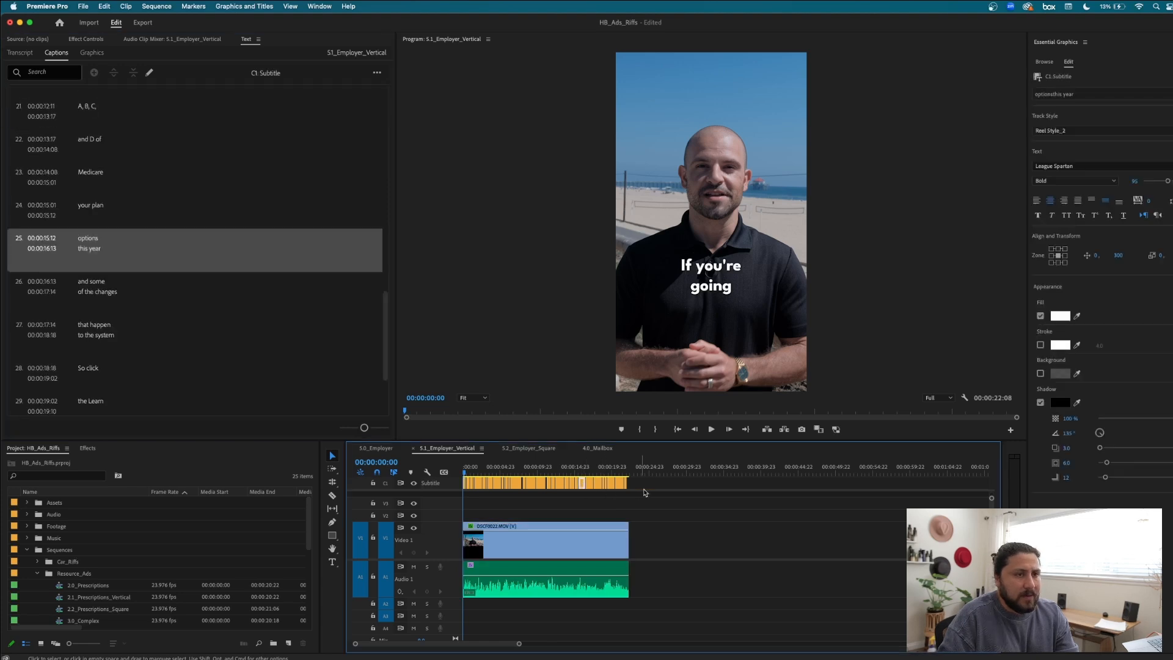
{"action": "left_click_drag", "start_coordinate": [650, 484], "coordinate": [425, 484]}
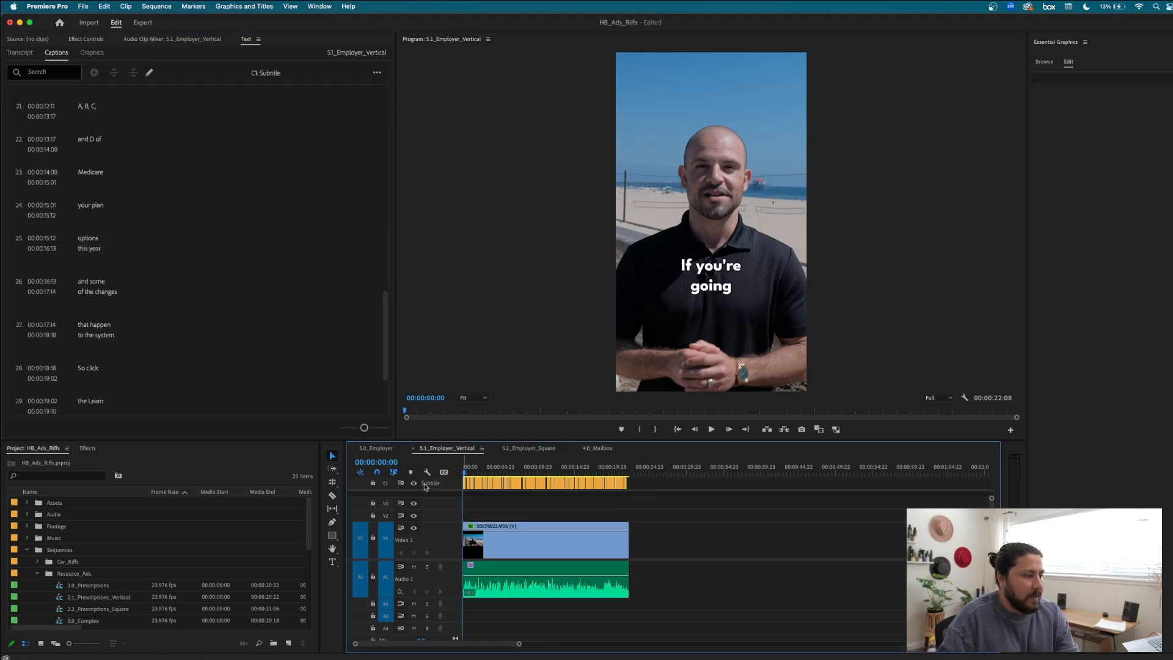
{"action": "left_click", "coordinate": [480, 487]}
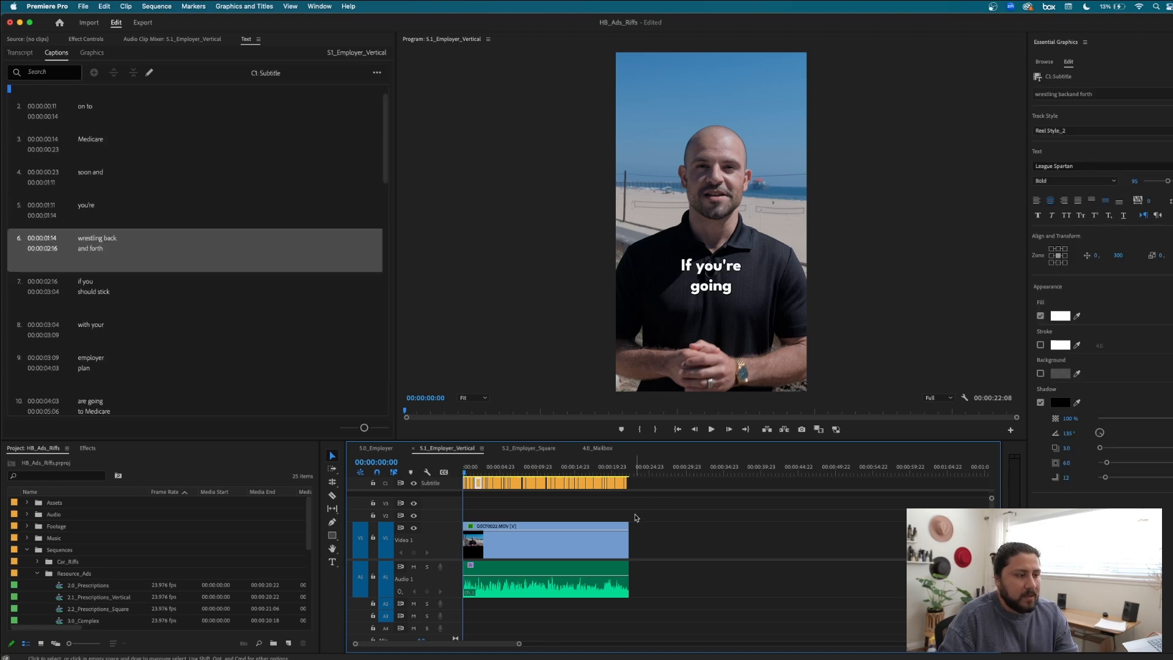
{"action": "left_click", "coordinate": [642, 486]}
{"action": "left_click_drag", "start_coordinate": [641, 486], "coordinate": [463, 488]}
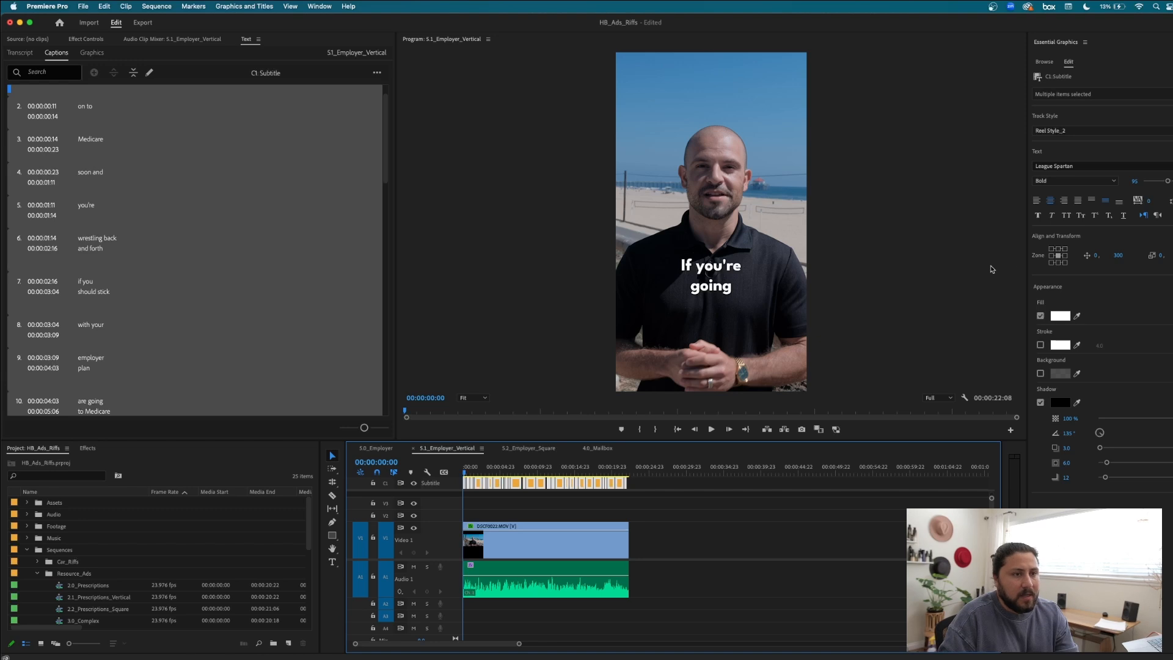
{"action": "left_click", "coordinate": [1052, 216]}
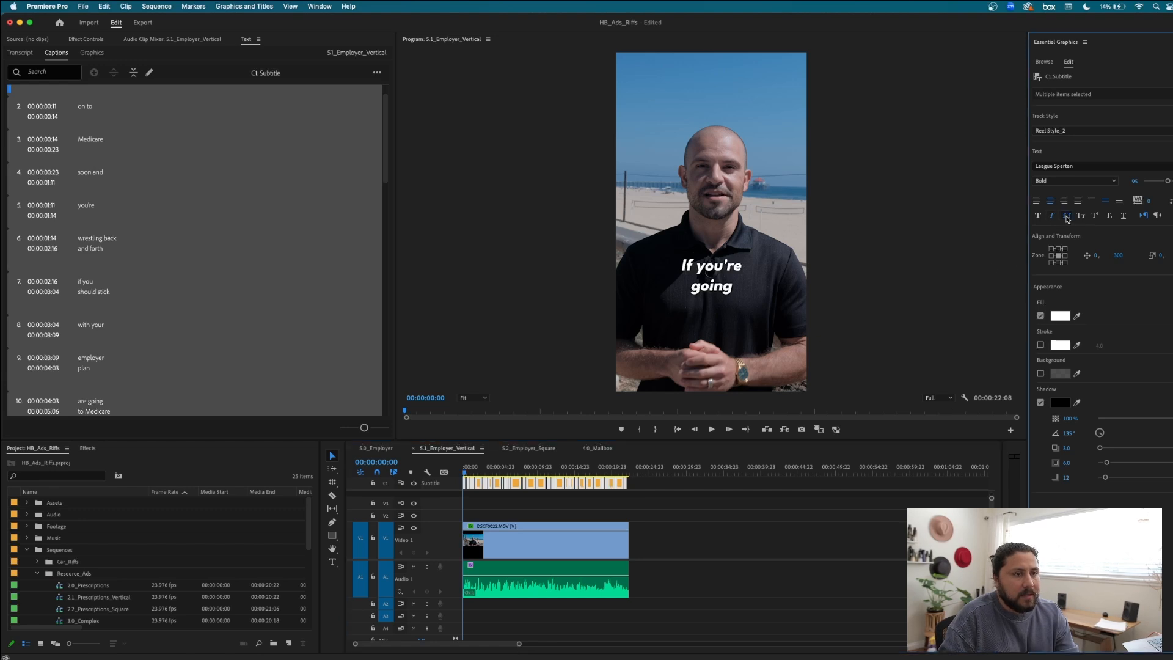
{"action": "left_click", "coordinate": [1066, 217]}
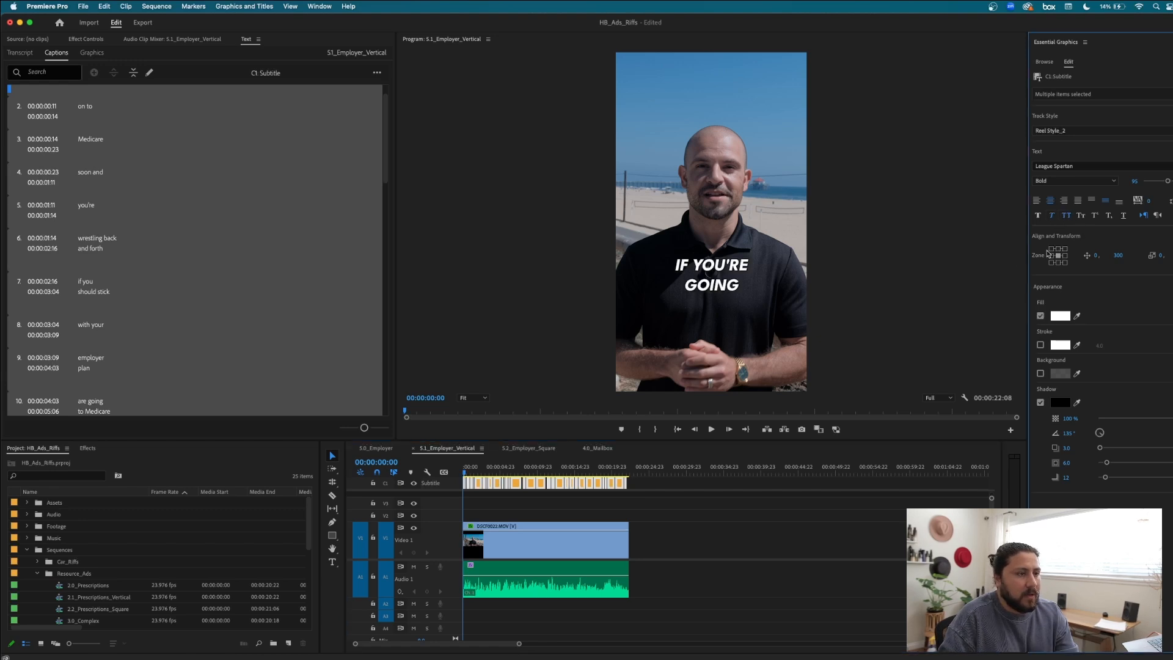
Set the font size of all selected captions to 70, shift them slightly lower in the frame, and deselect them.
{"action": "left_click", "coordinate": [1134, 181]}
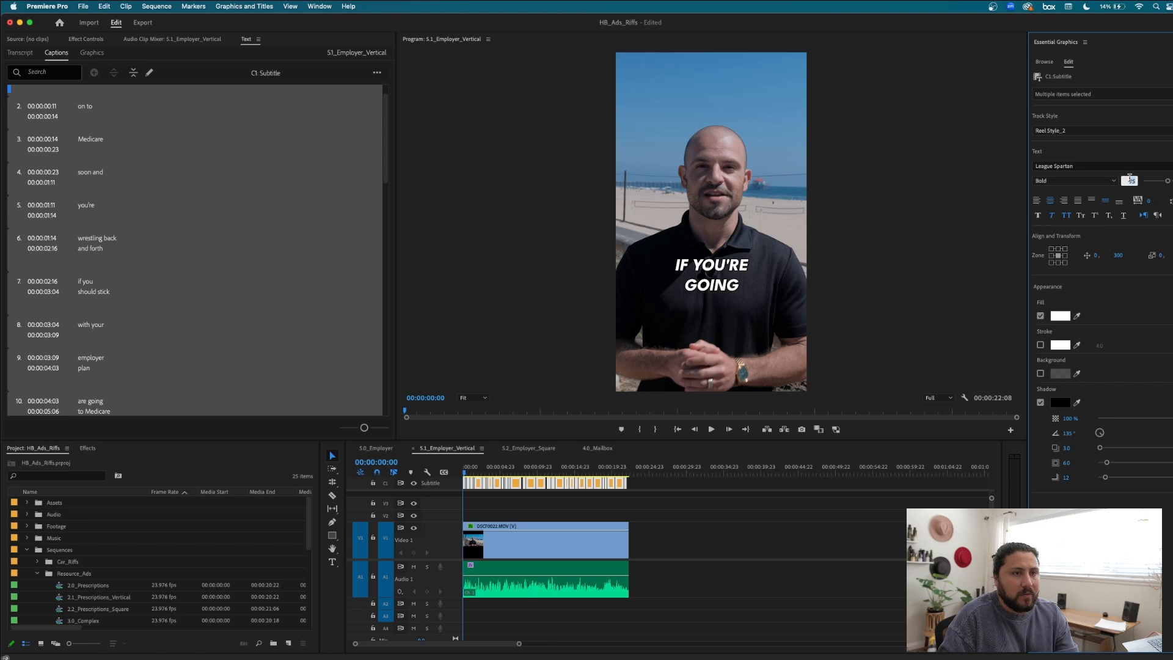
{"action": "type", "text": "70"}
{"action": "key", "text": "Return"}
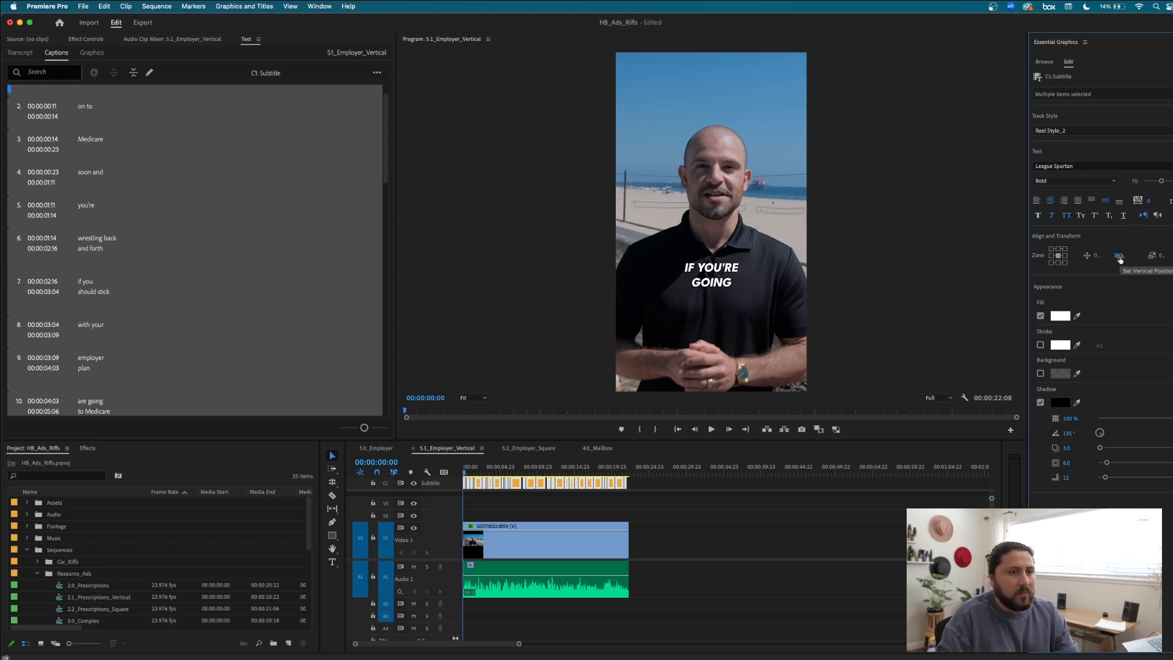
{"action": "left_click_drag", "start_coordinate": [1120, 259], "coordinate": [1157, 259]}
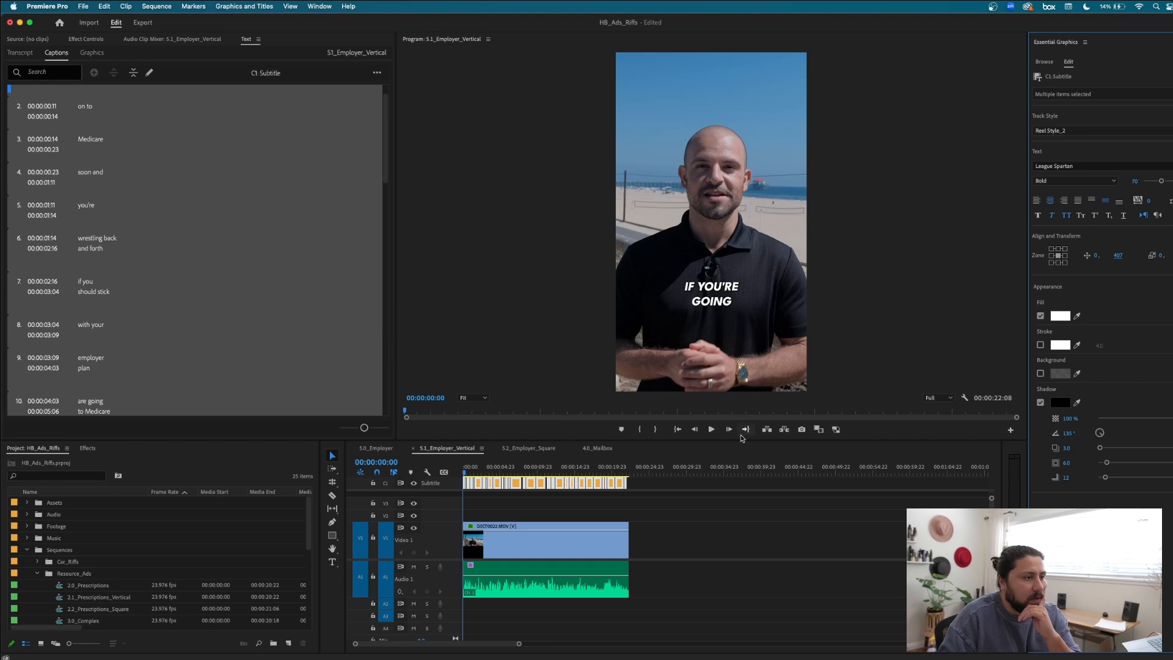
{"action": "left_click", "coordinate": [647, 512]}
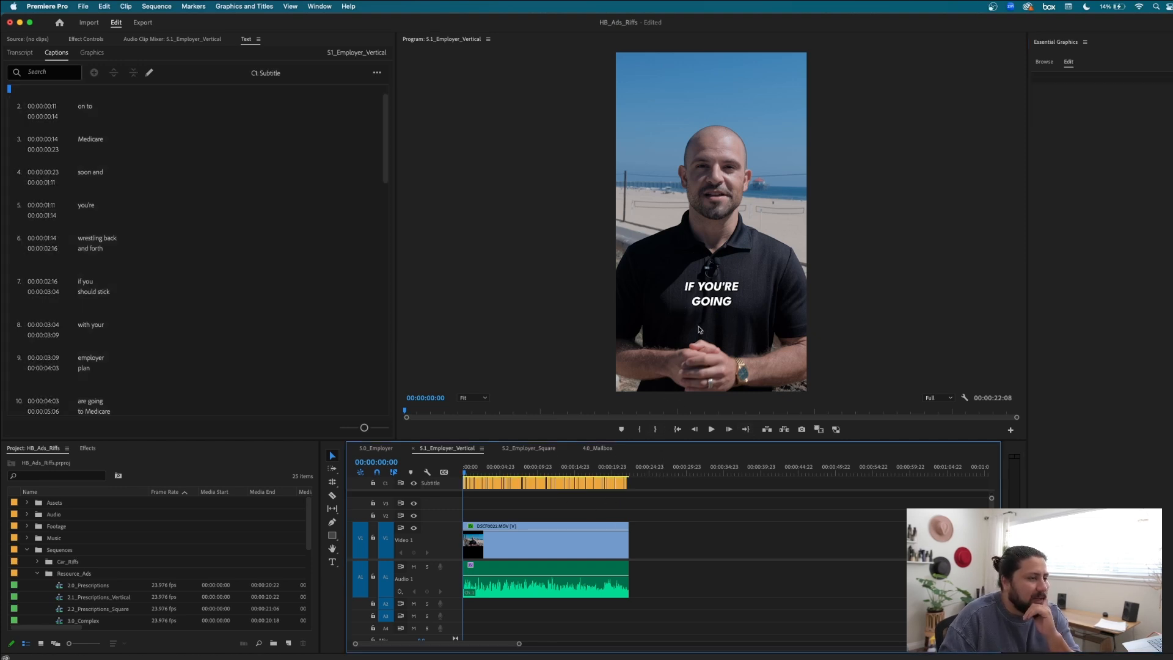
Check the restyled captions by scrubbing the sequence, enlarging the timeline view, and playing it from the start.
{"action": "left_click", "coordinate": [517, 473]}
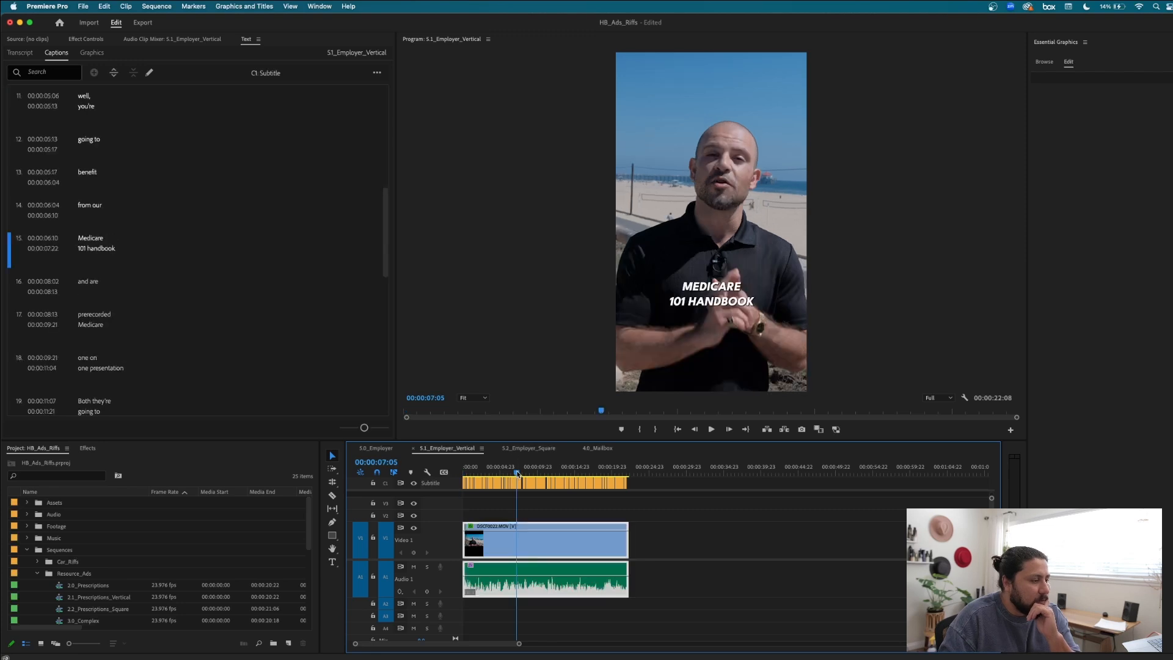
{"action": "left_click_drag", "start_coordinate": [518, 473], "coordinate": [462, 472]}
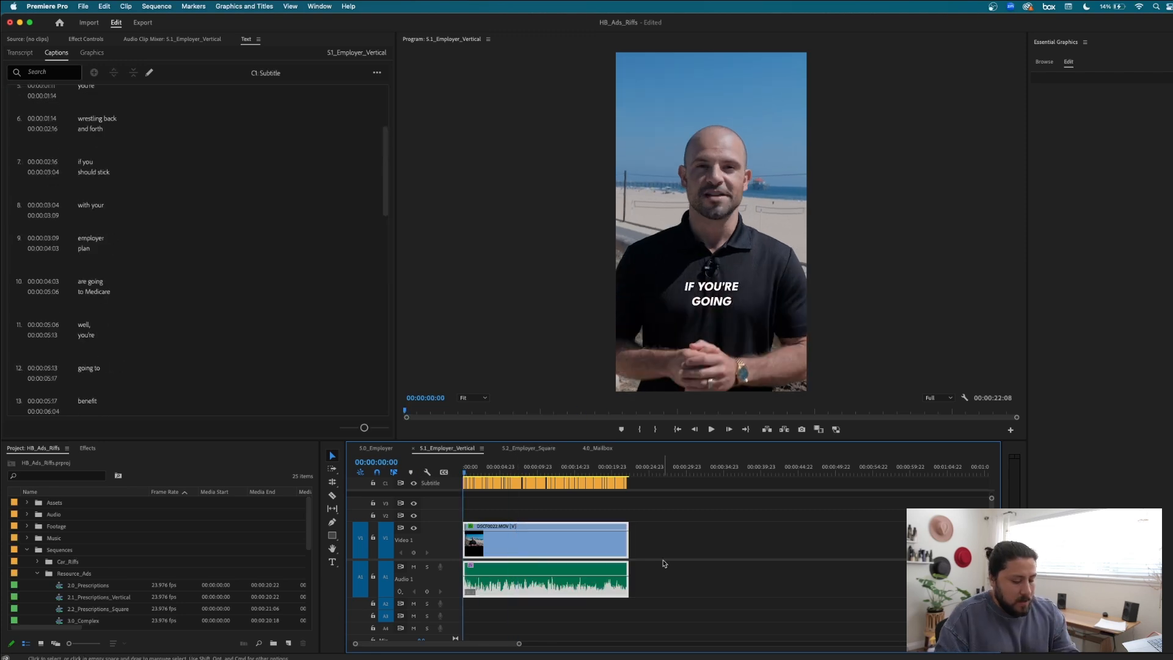
{"action": "key", "text": "equal"}
{"action": "key", "text": "equal"}
{"action": "key", "text": "equal"}
{"action": "key", "text": "minus"}
{"action": "key", "text": "minus"}
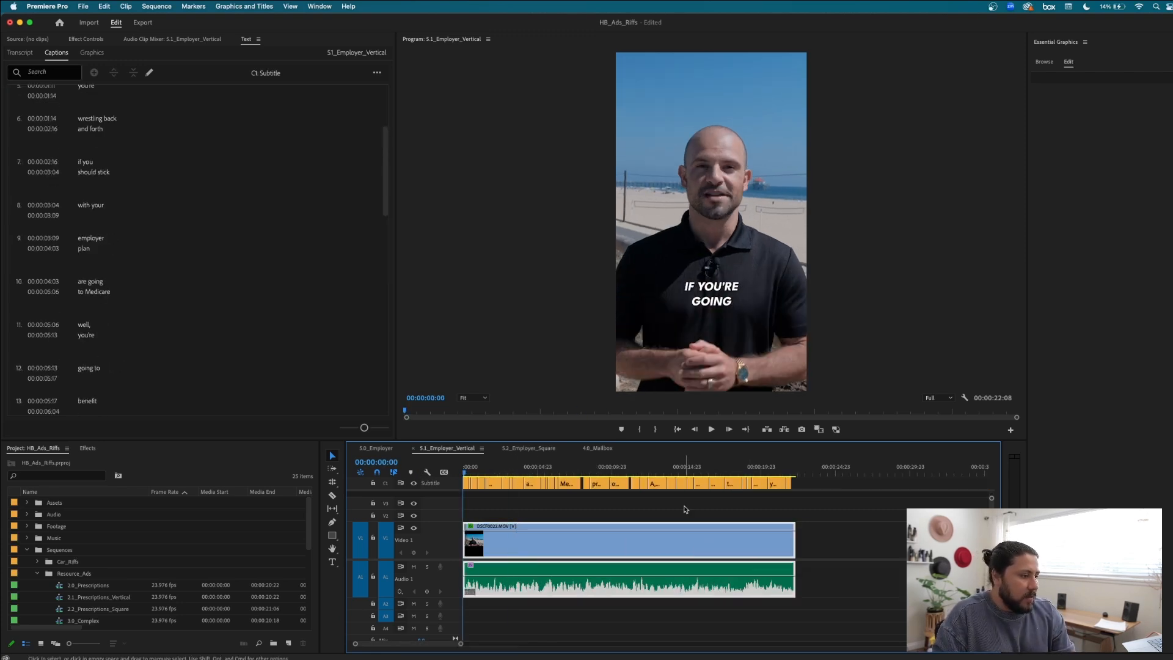
{"action": "left_click", "coordinate": [685, 505]}
{"action": "key", "text": "space"}
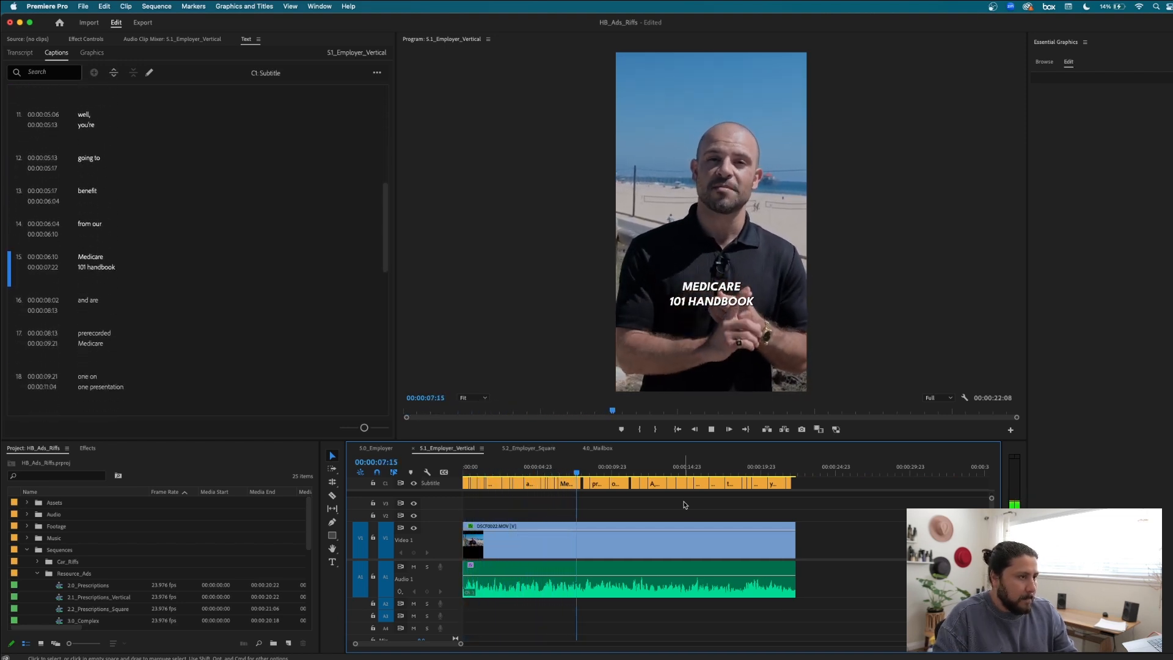
Review the caption list up to the prerecorded Medicare caption and play back the "and are" caption against the audio.
{"action": "key", "text": "space"}
{"action": "scroll", "coordinate": [53, 227], "scroll_direction": "up", "scroll_amount": 10}
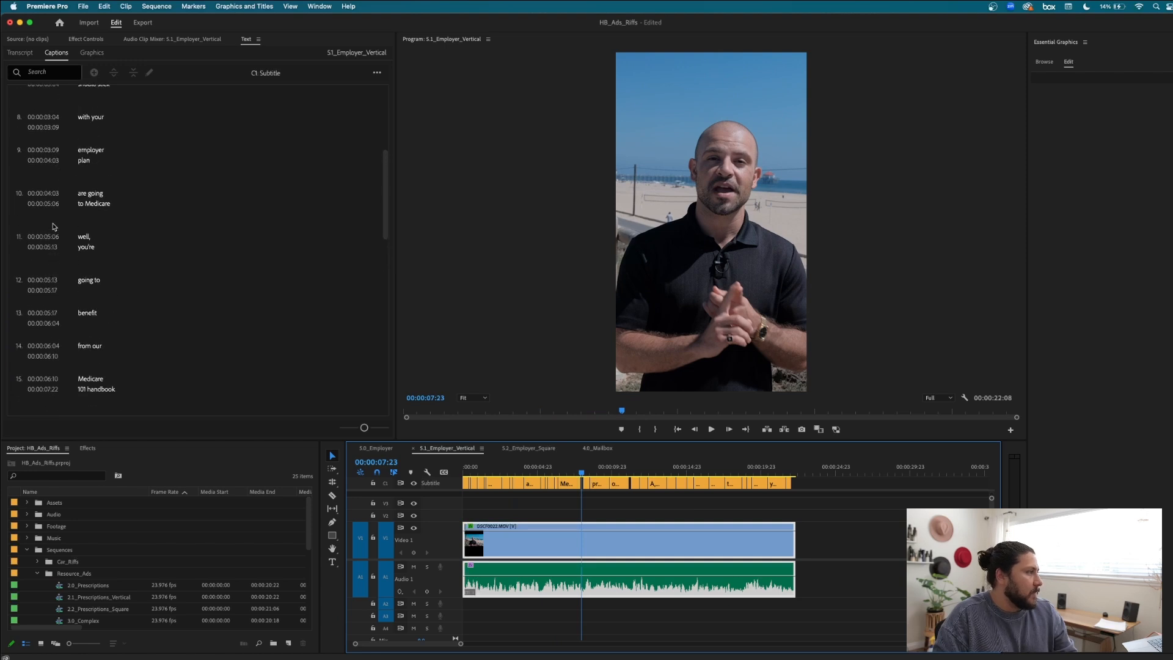
{"action": "scroll", "coordinate": [53, 227], "scroll_direction": "up", "scroll_amount": 3}
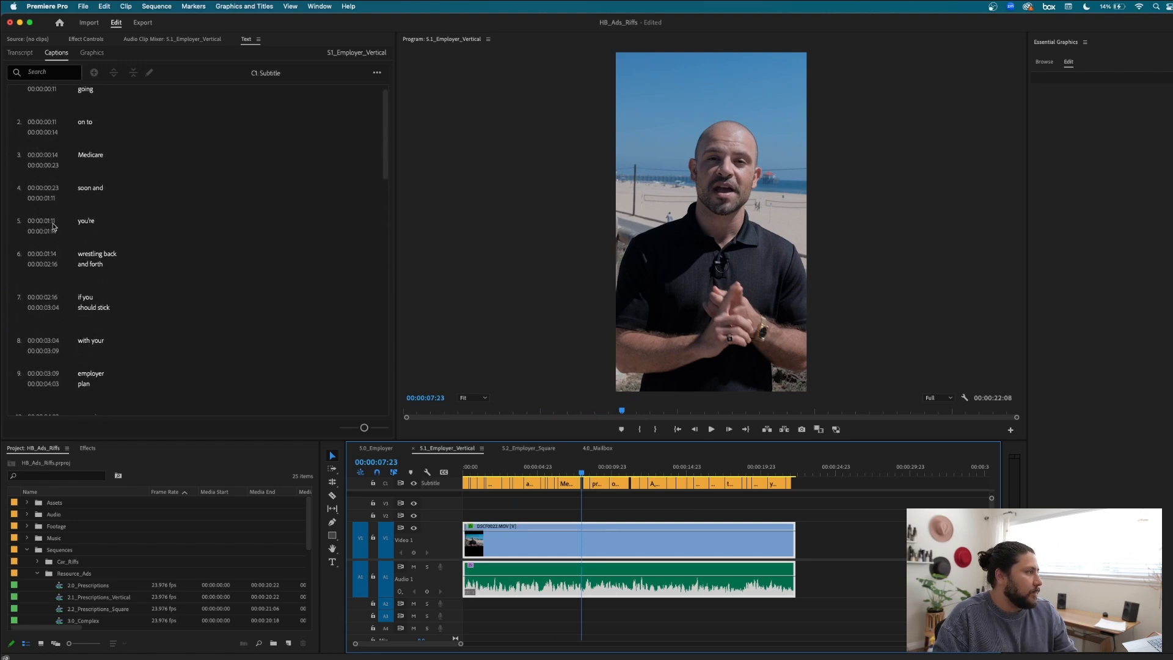
{"action": "scroll", "coordinate": [175, 269], "scroll_direction": "down", "scroll_amount": 12}
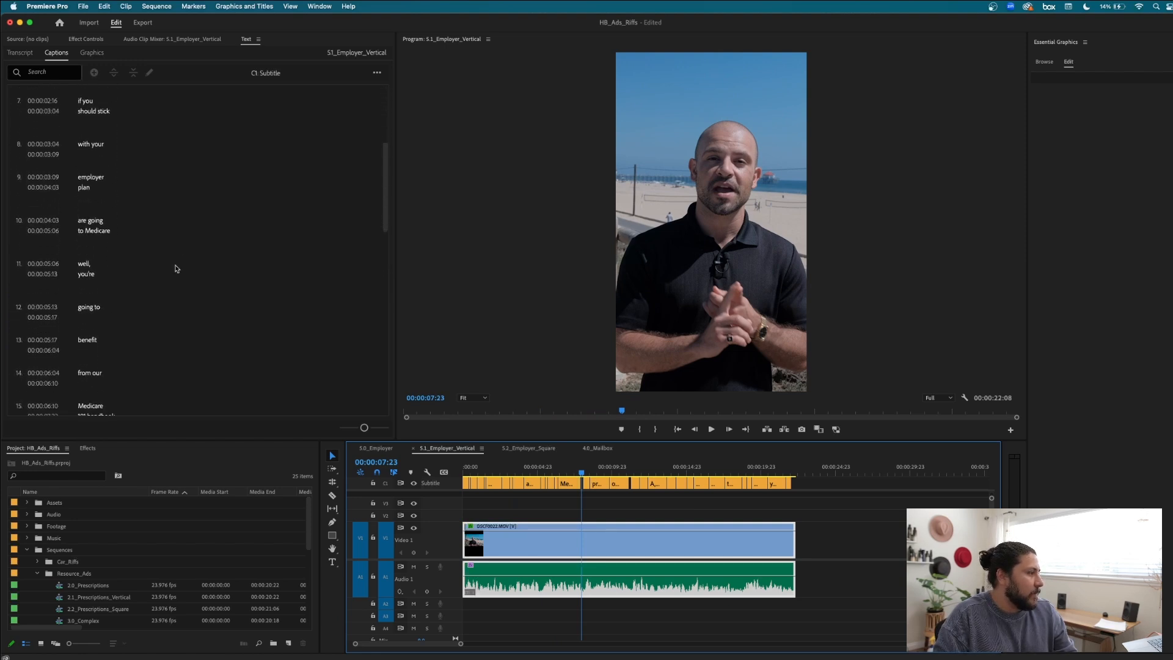
{"action": "scroll", "coordinate": [175, 268], "scroll_direction": "down", "scroll_amount": 7}
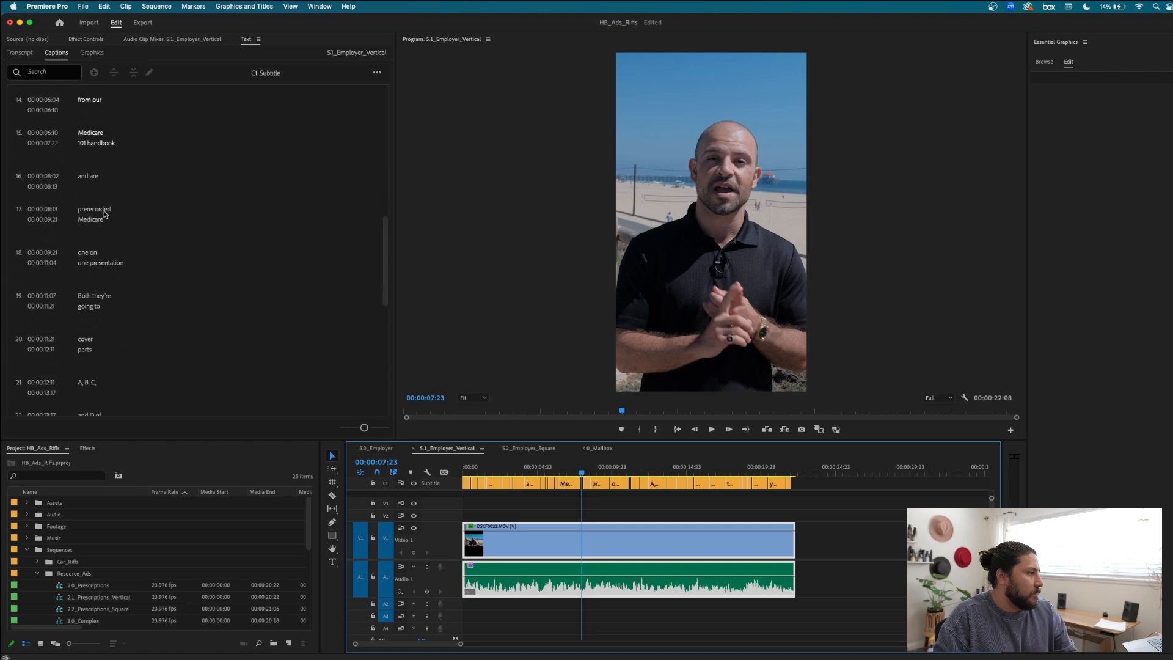
{"action": "left_click", "coordinate": [102, 183]}
{"action": "key", "text": "space"}
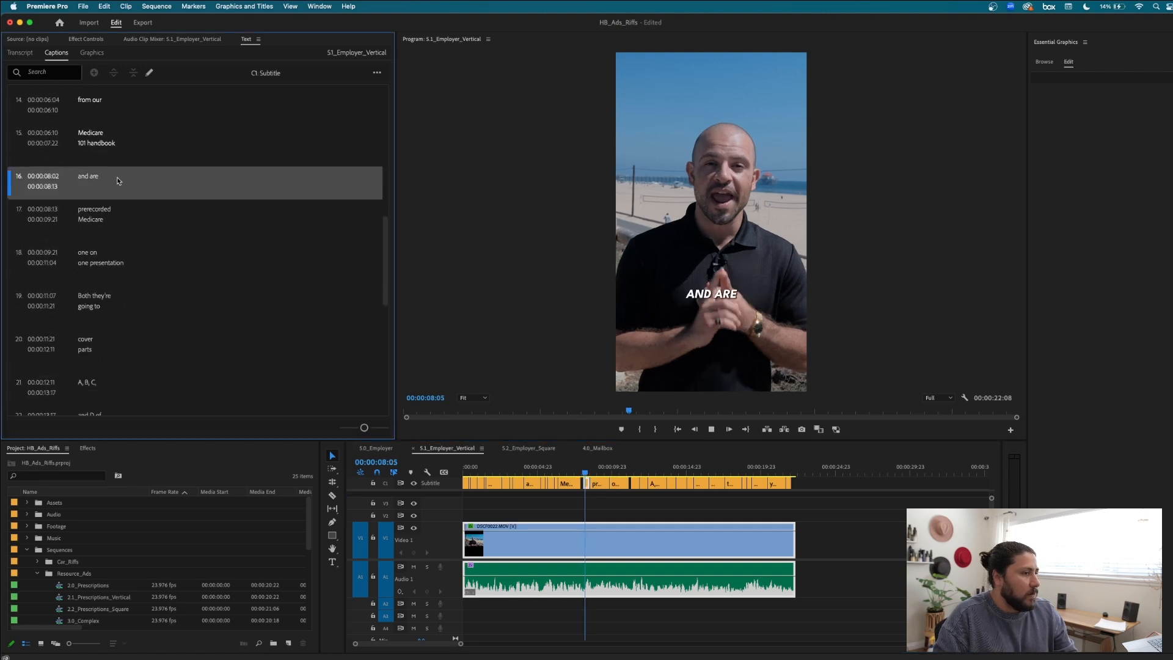
{"action": "key", "text": "space"}
Correct the "and are" caption to "and our", with each word on its own line.
{"action": "scroll", "coordinate": [118, 181], "scroll_direction": "up", "scroll_amount": 1}
{"action": "left_click", "coordinate": [118, 181]}
{"action": "left_click", "coordinate": [116, 216]}
{"action": "double_click", "coordinate": [116, 216]}
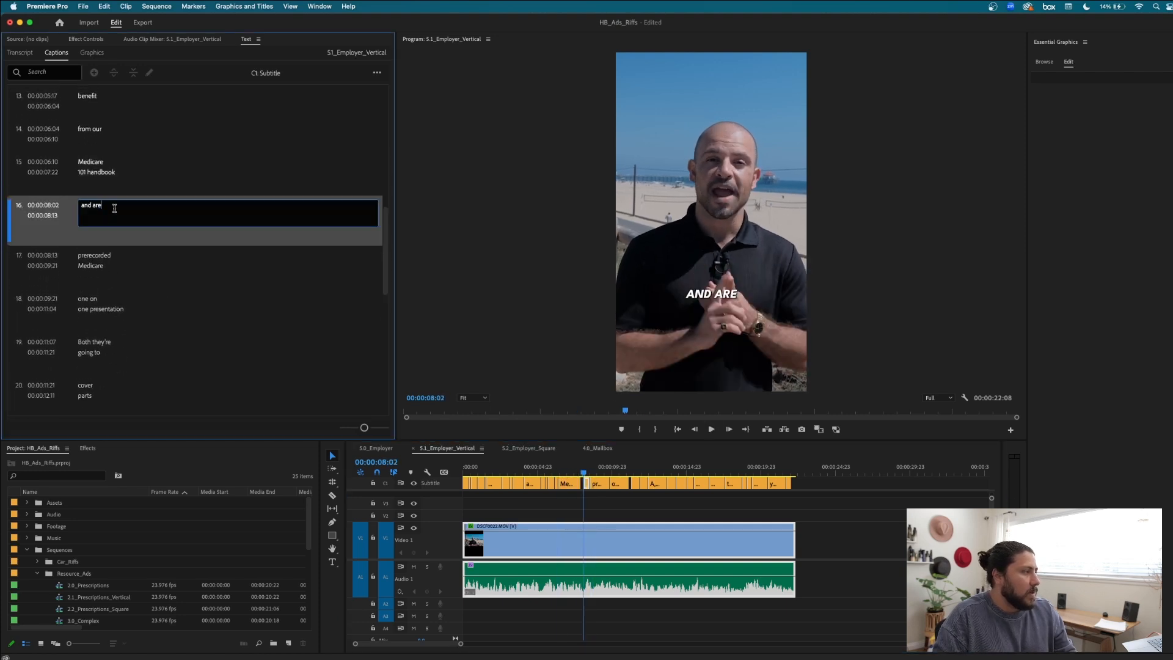
{"action": "key", "text": "BackSpace"}
{"action": "key", "text": "BackSpace"}
{"action": "type", "text": "our"}
{"action": "scroll", "coordinate": [118, 207], "scroll_direction": "down", "scroll_amount": 1}
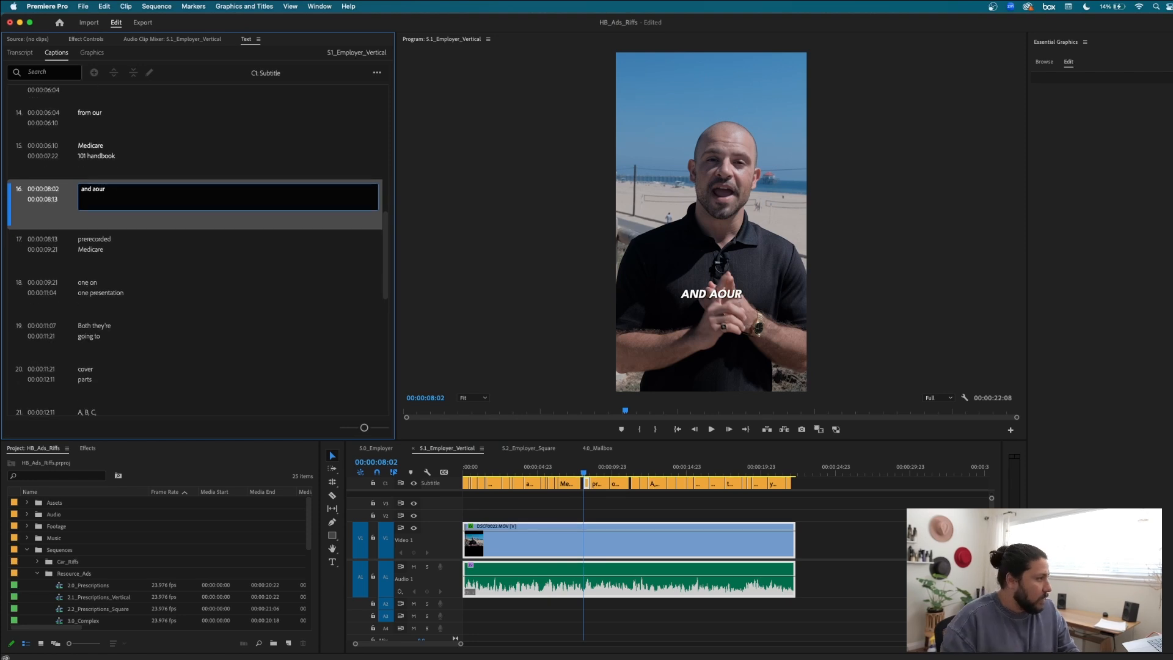
{"action": "key", "text": "BackSpace"}
{"action": "key", "text": "BackSpace"}
{"action": "key", "text": "BackSpace"}
{"action": "type", "text": "our"}
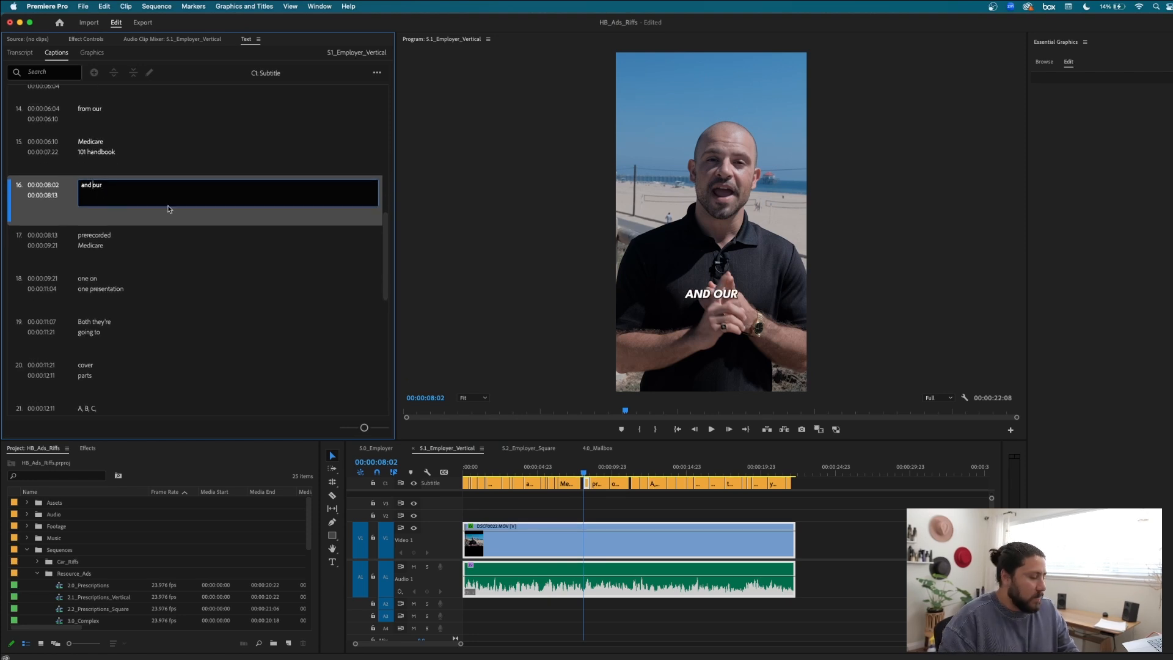
{"action": "key", "text": "Left"}
{"action": "key", "text": "Left"}
{"action": "key", "text": "Left"}
{"action": "key", "text": "Return"}
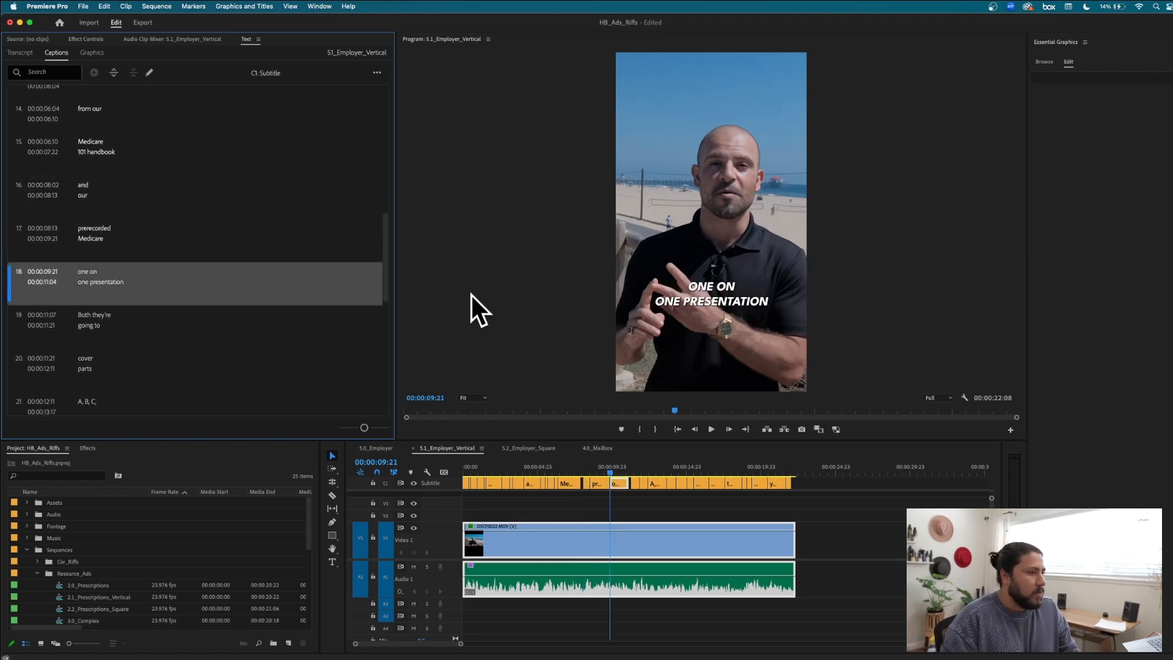
Correct the "one on one presentation" caption to "101" above "presentation", and change "Both they're" to "Both are" in the following caption.
{"action": "double_click", "coordinate": [115, 287]}
{"action": "type", "text": "101"}
{"action": "key", "text": "Return"}
{"action": "type", "text": "presentation"}
{"action": "double_click", "coordinate": [103, 322]}
{"action": "type", "text": "are"}
{"action": "left_click", "coordinate": [109, 382]}
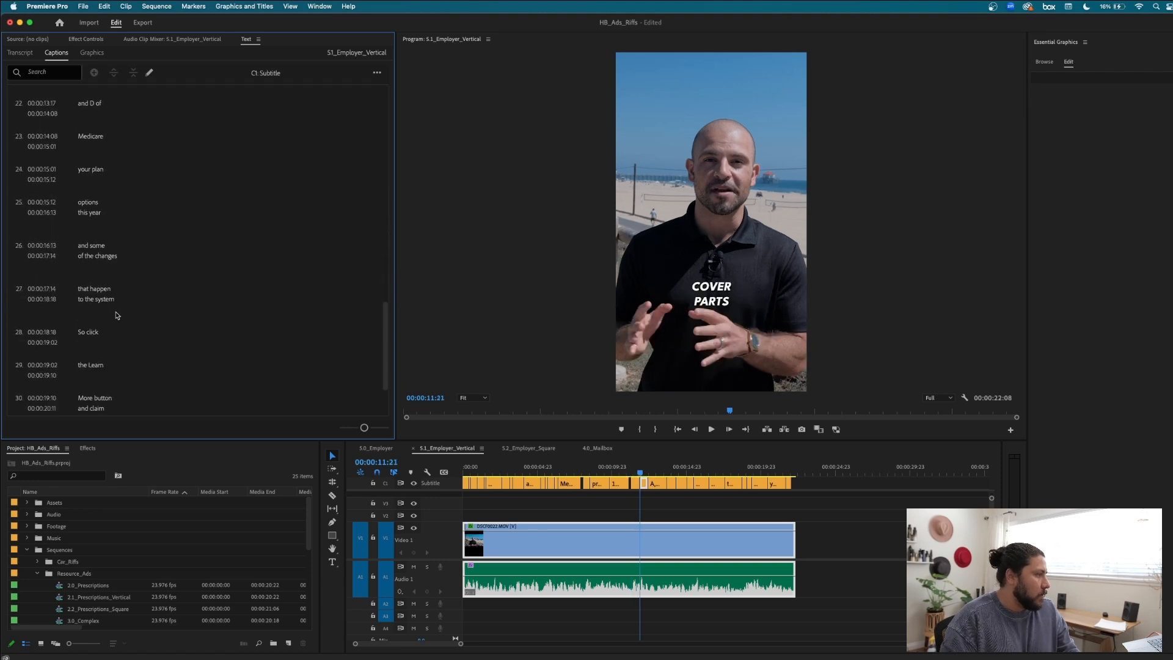
Extend the "Medicare 101 handbook" and "101 presentation" captions to close the gaps before the captions that follow them, and save the project.
{"action": "left_click", "coordinate": [575, 475]}
{"action": "key", "text": "equal"}
{"action": "key", "text": "equal"}
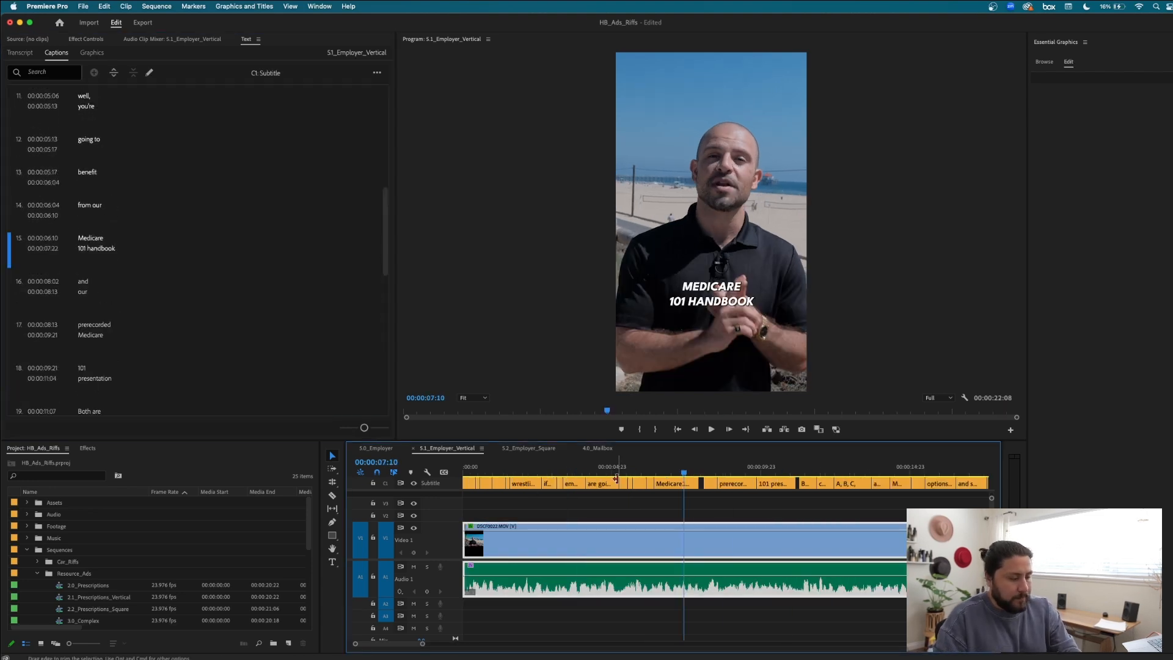
{"action": "left_click_drag", "start_coordinate": [752, 486], "coordinate": [766, 484]}
{"action": "left_click_drag", "start_coordinate": [947, 487], "coordinate": [954, 487]}
{"action": "key", "text": "minus"}
{"action": "key", "text": "minus"}
{"action": "key", "text": "minus"}
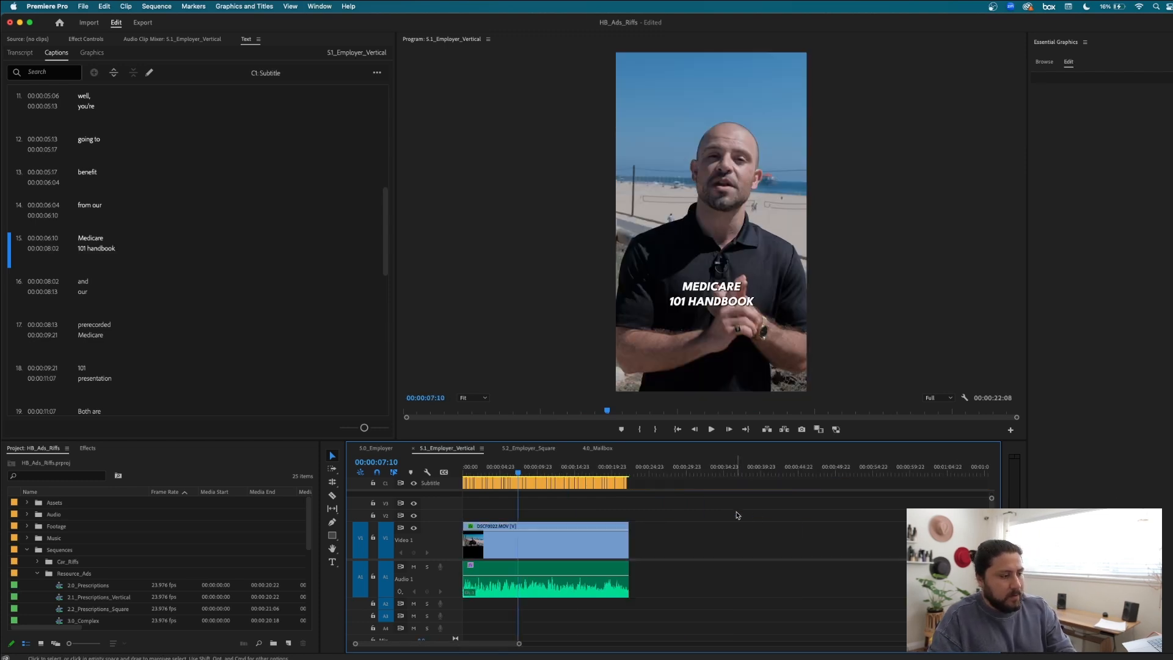
{"action": "left_click", "coordinate": [626, 472]}
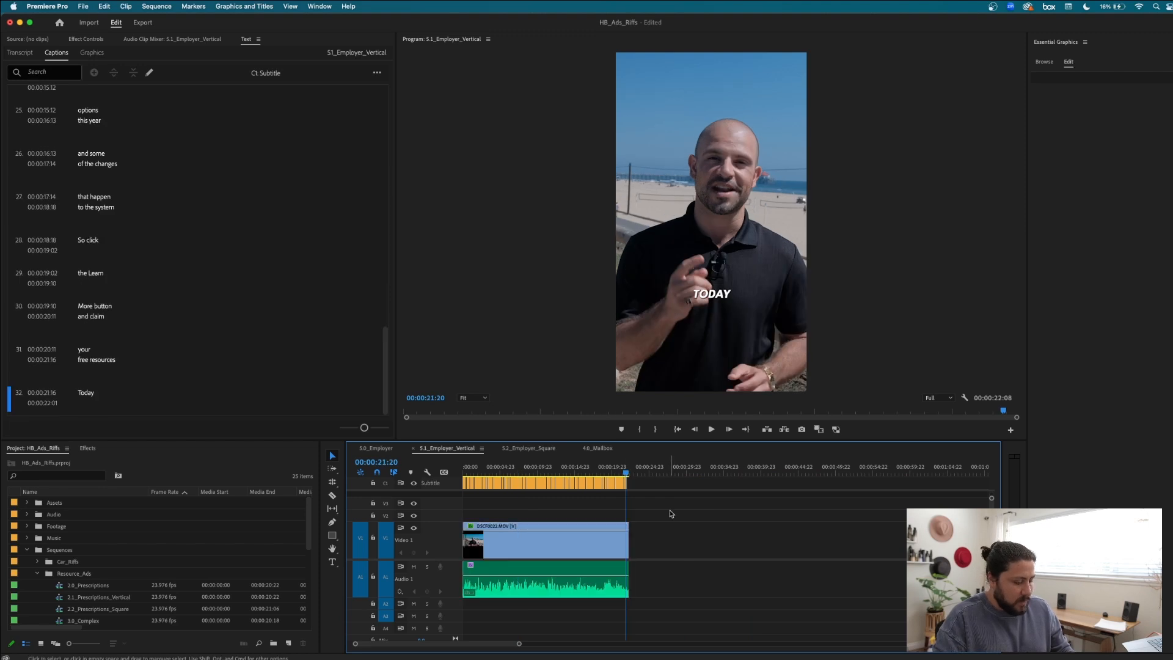
{"action": "key", "text": "super+s"}
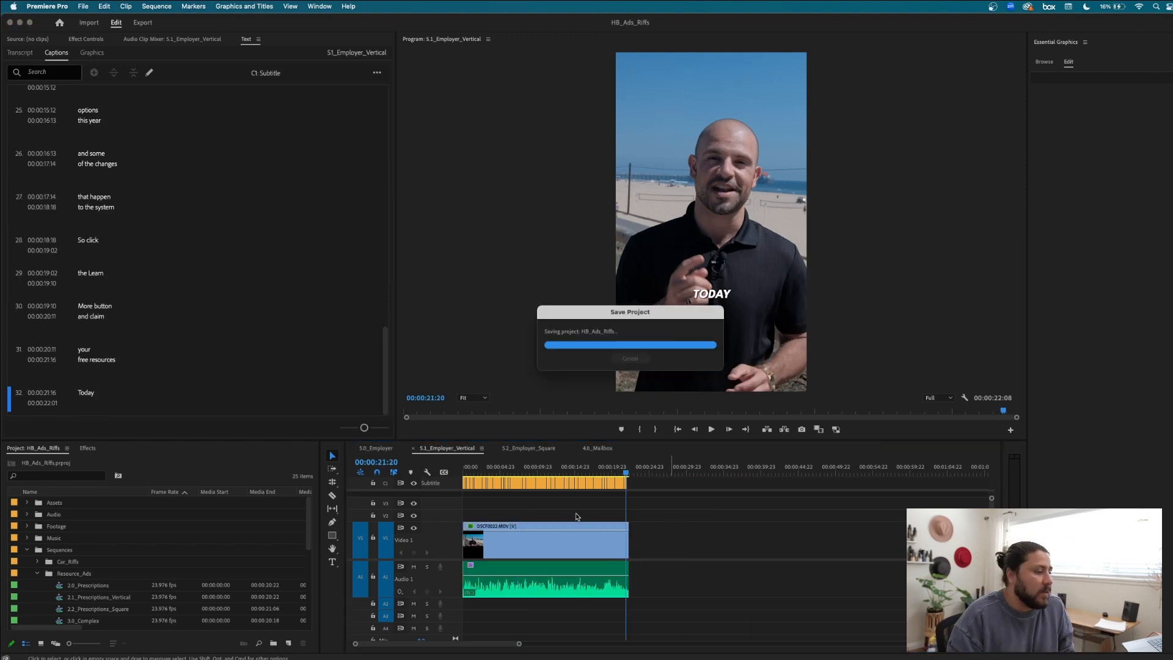
Compare the overlays in 5.0_Employer, open the 4.1_Mailbox_Vertical sequence, and select its handbook and Medicare updates overlay clips for copying.
{"action": "left_click", "coordinate": [459, 468]}
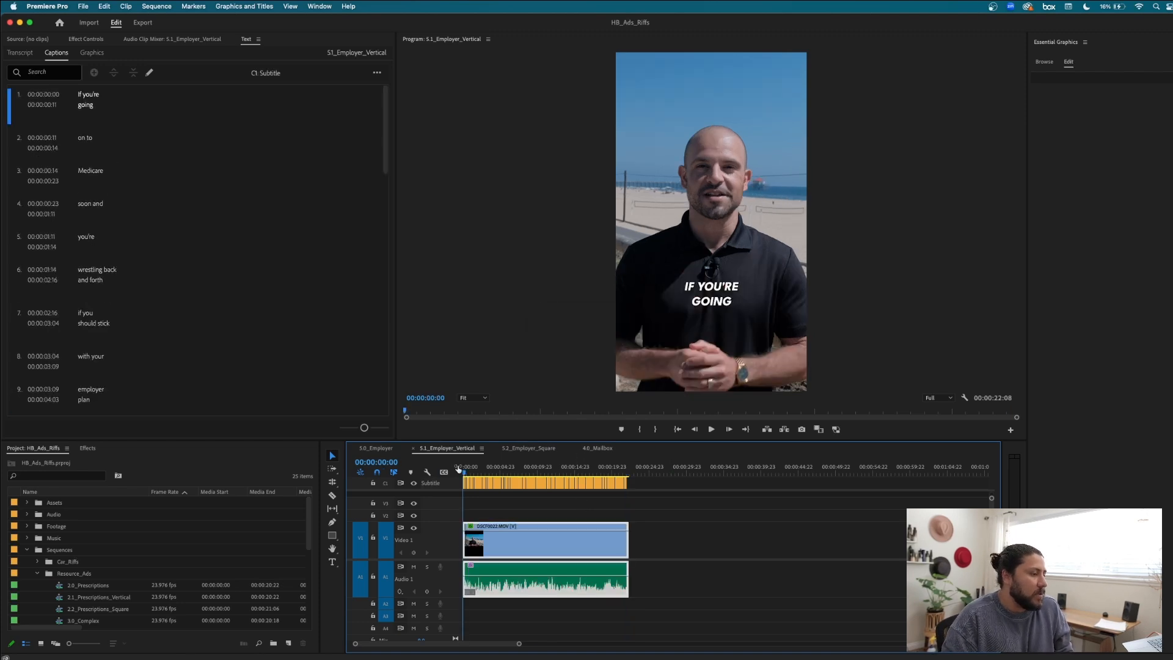
{"action": "left_click", "coordinate": [376, 448]}
{"action": "left_click", "coordinate": [541, 470]}
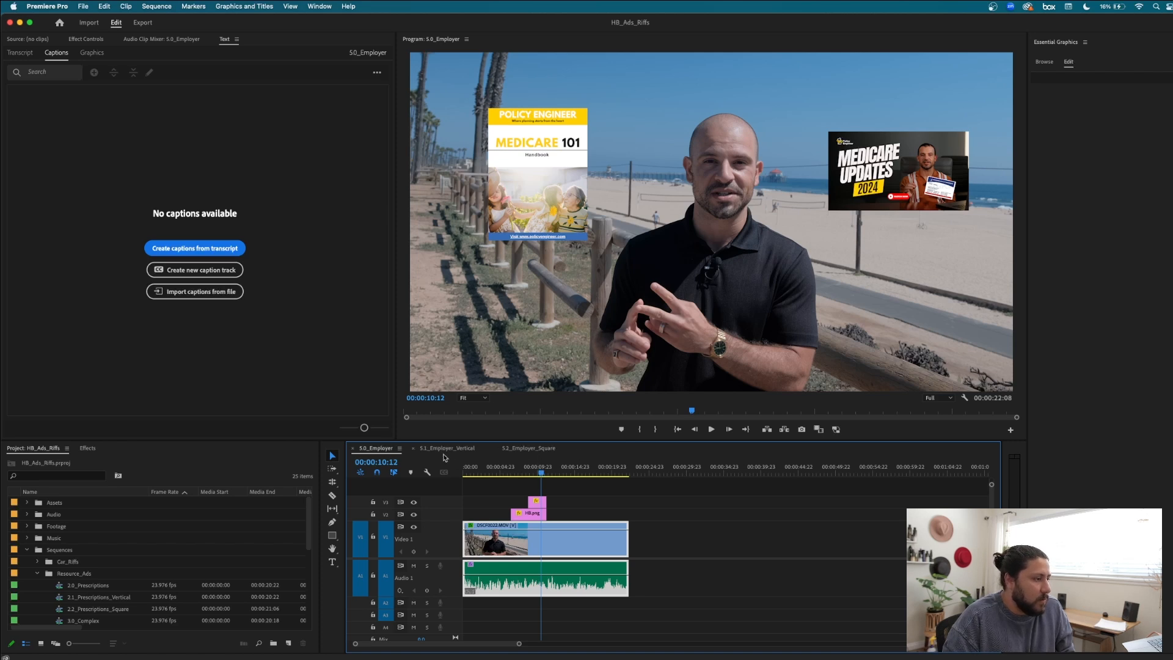
{"action": "left_click", "coordinate": [446, 448]}
{"action": "scroll", "coordinate": [70, 591], "scroll_direction": "down", "scroll_amount": 4}
{"action": "scroll", "coordinate": [69, 596], "scroll_direction": "right", "scroll_amount": 3}
{"action": "double_click", "coordinate": [61, 587]}
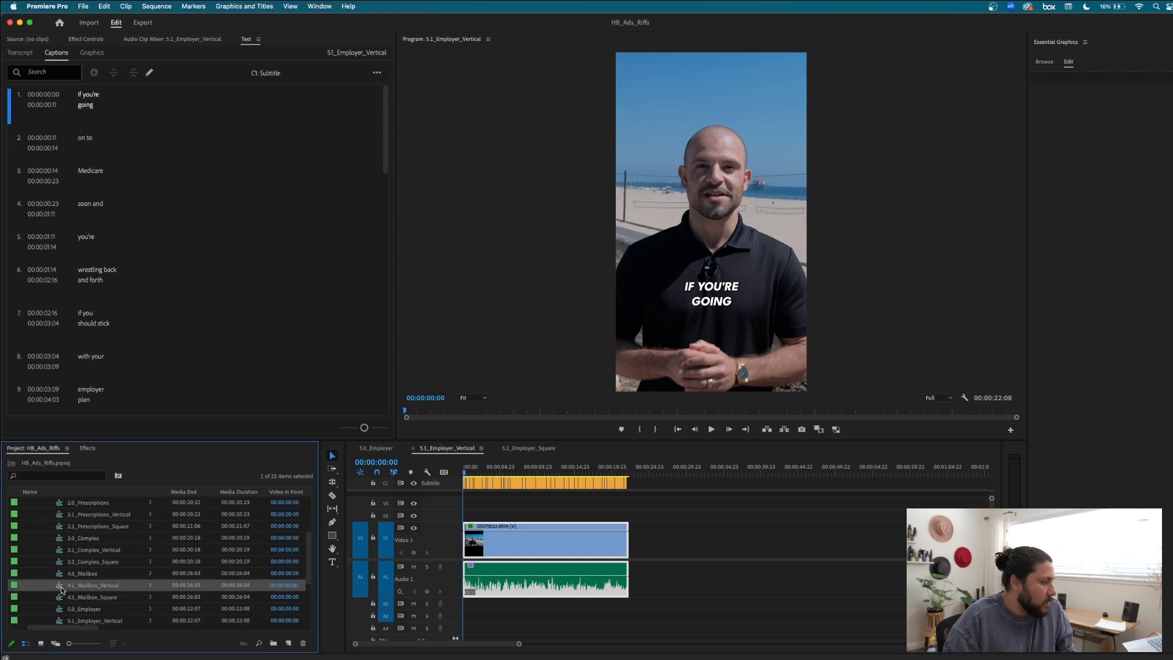
{"action": "left_click", "coordinate": [584, 504]}
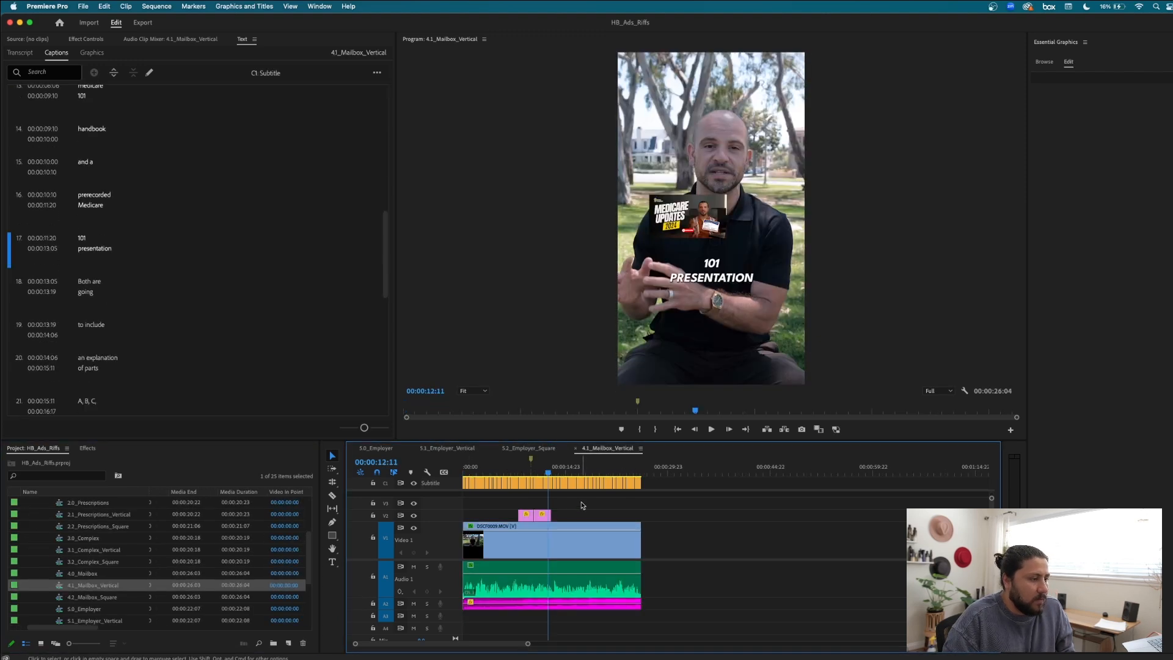
{"action": "left_click", "coordinate": [525, 469]}
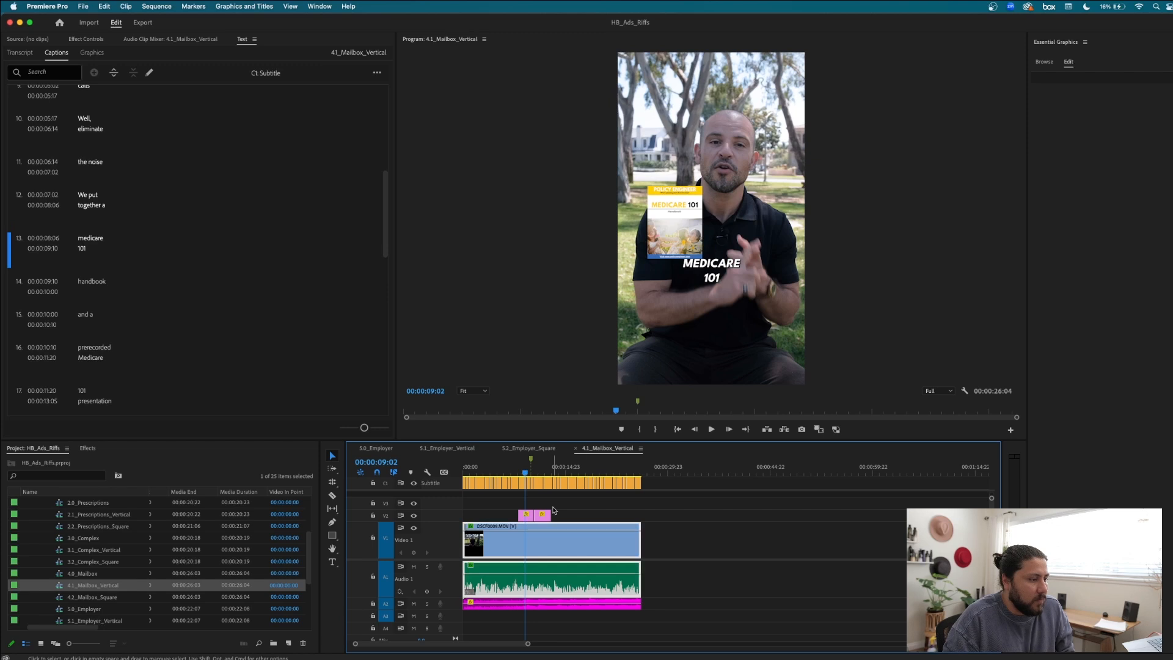
{"action": "left_click_drag", "start_coordinate": [555, 503], "coordinate": [536, 511]}
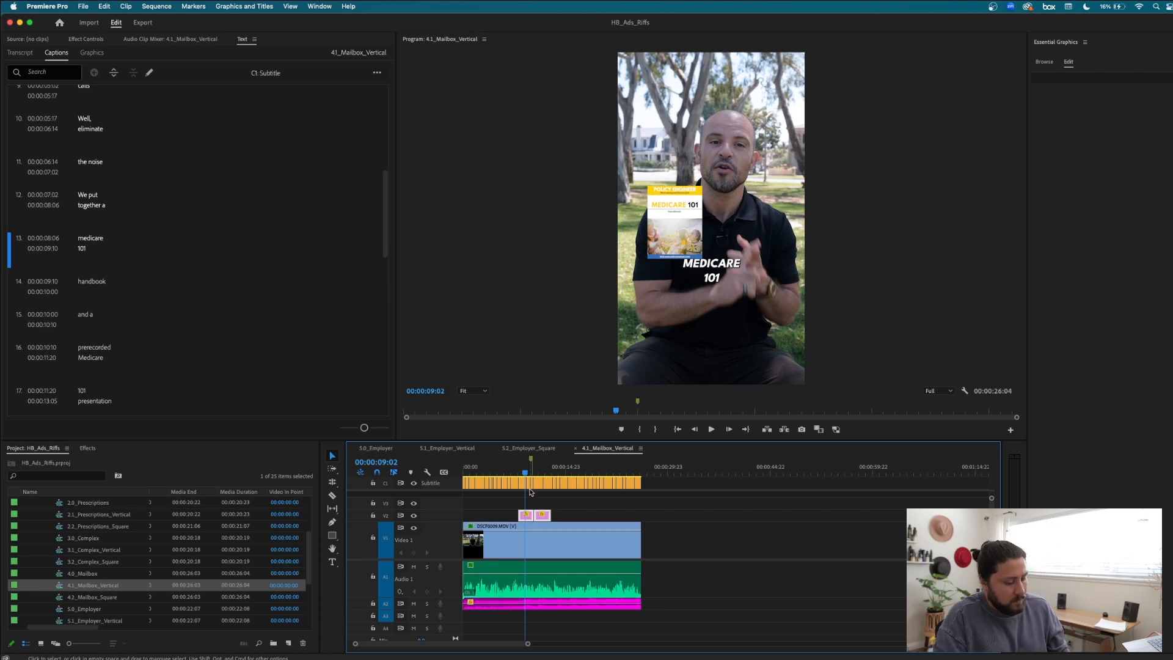
Paste the two overlay clips into 5.1_Employer_Vertical at 00:00:06:10, where the "Medicare 101 handbook" caption begins.
{"action": "left_click", "coordinate": [455, 459]}
{"action": "left_click", "coordinate": [449, 449]}
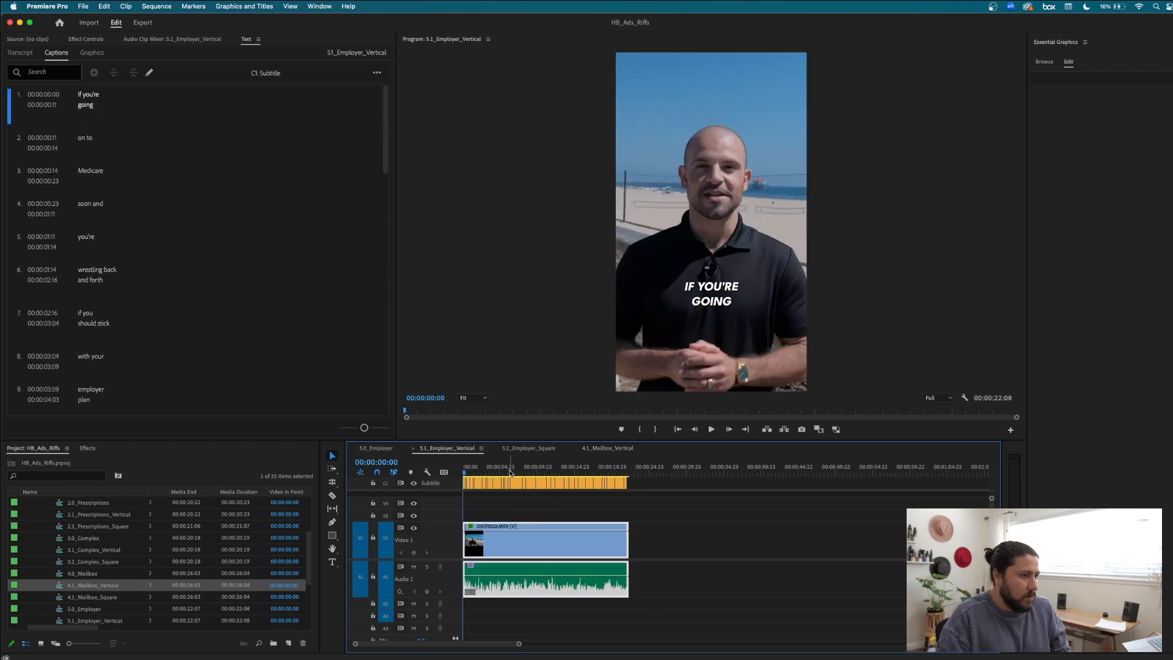
{"action": "left_click", "coordinate": [496, 468]}
{"action": "key", "text": "space"}
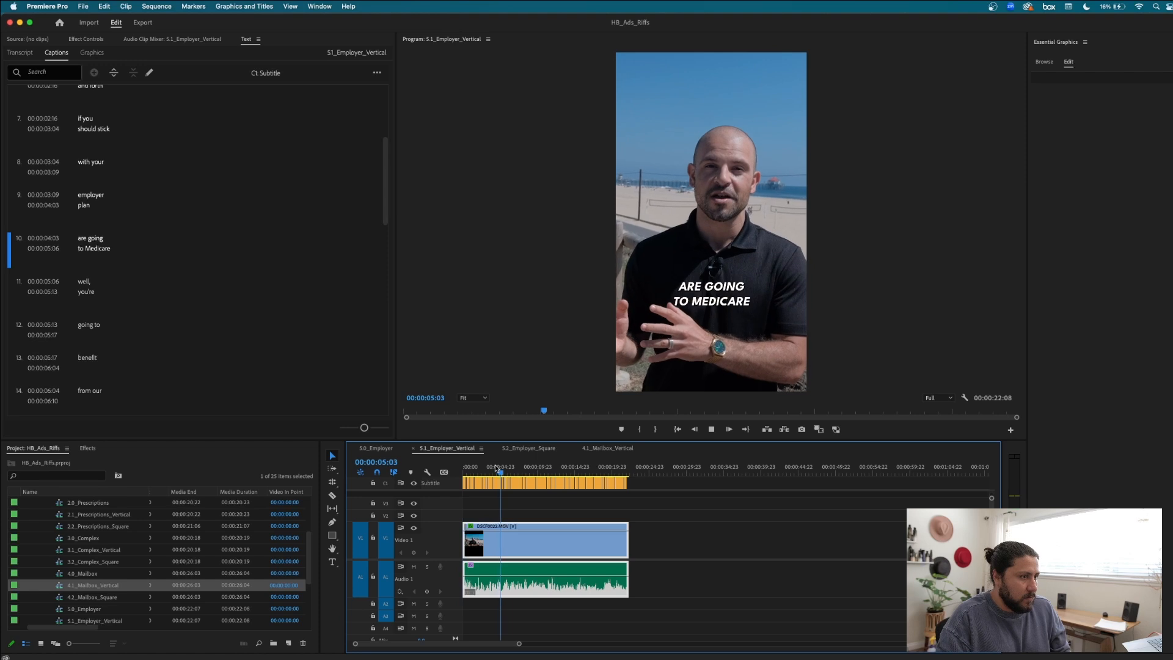
{"action": "key", "text": "space"}
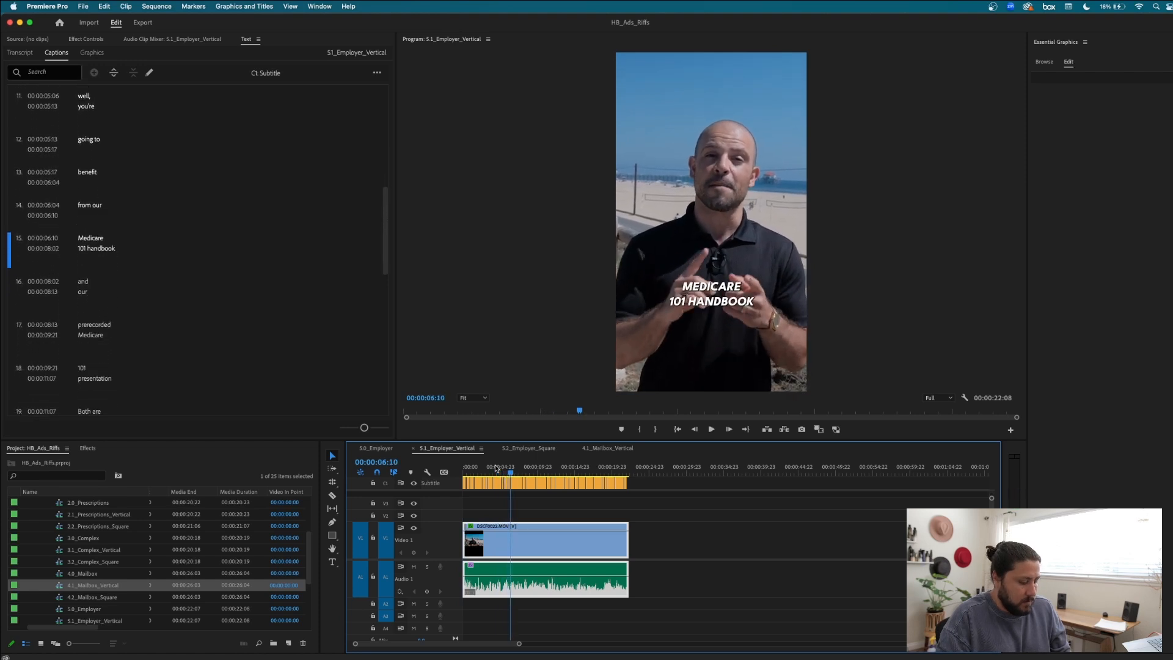
{"action": "key", "text": "super+v"}
Play 5.1_Employer_Vertical from just before the pasted overlays through to its end, and save the project.
{"action": "left_click", "coordinate": [509, 470]}
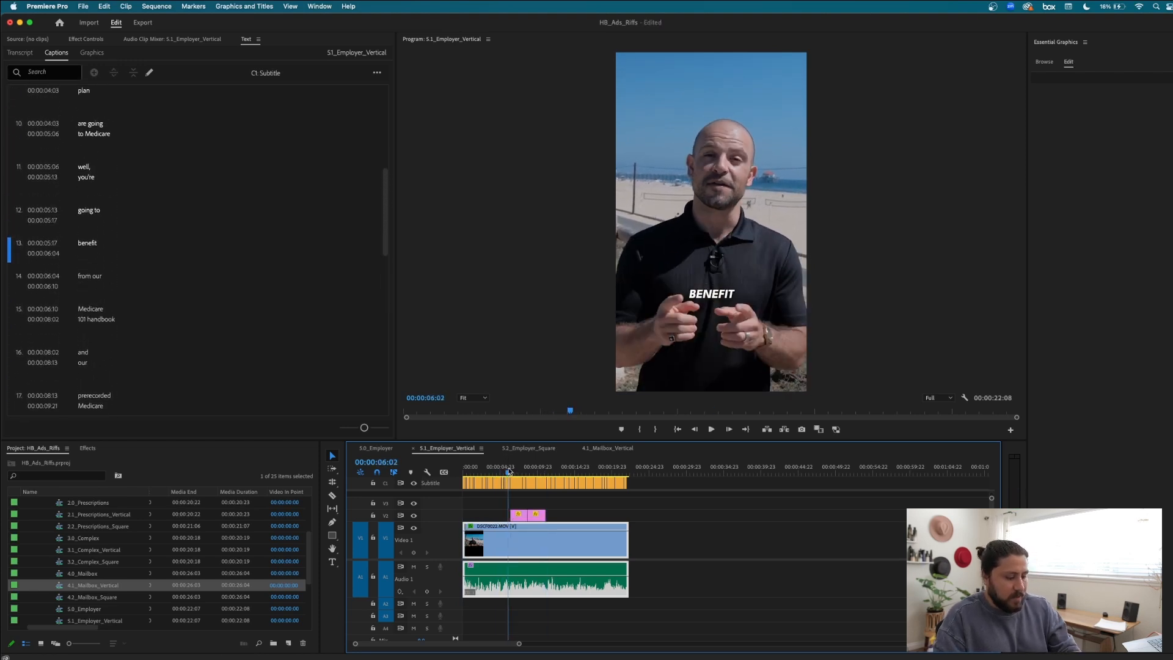
{"action": "key", "text": "="}
{"action": "key", "text": "="}
{"action": "key", "text": "="}
{"action": "key", "text": "space"}
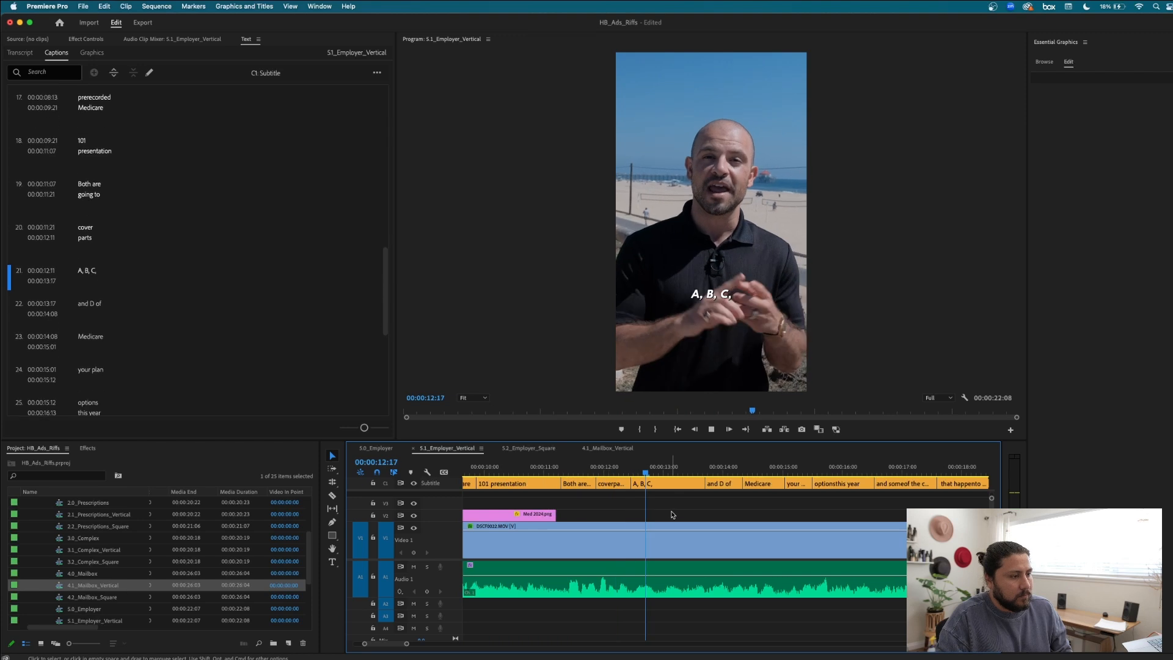
{"action": "key", "text": "minus"}
{"action": "key", "text": "minus"}
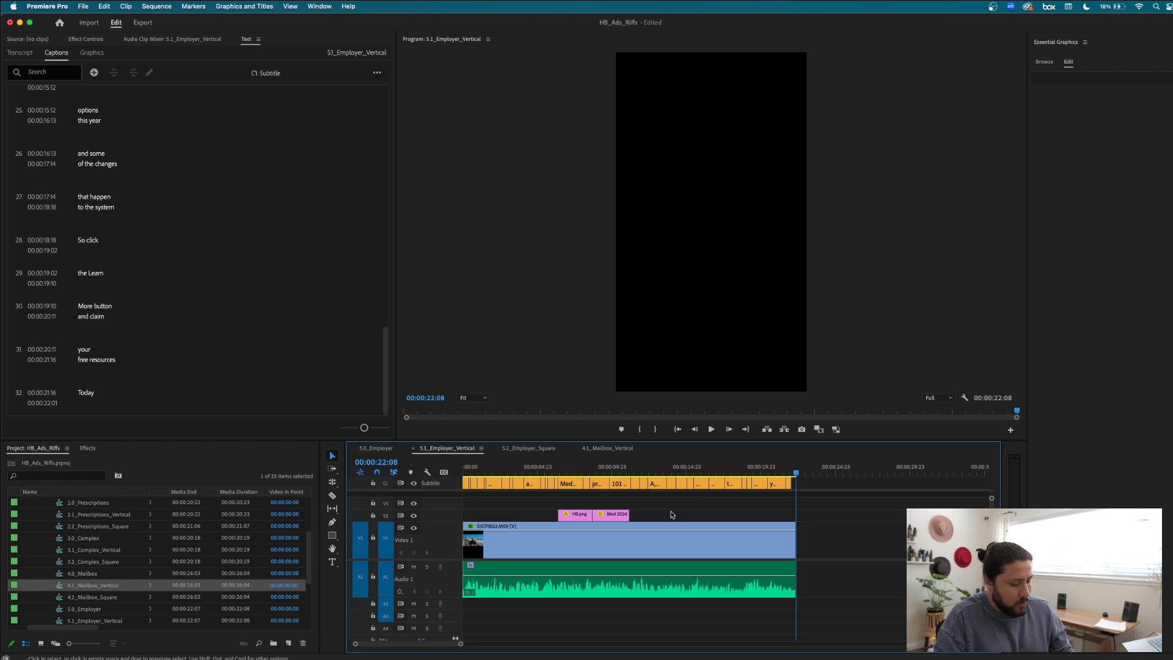
{"action": "key", "text": "cmd+s"}
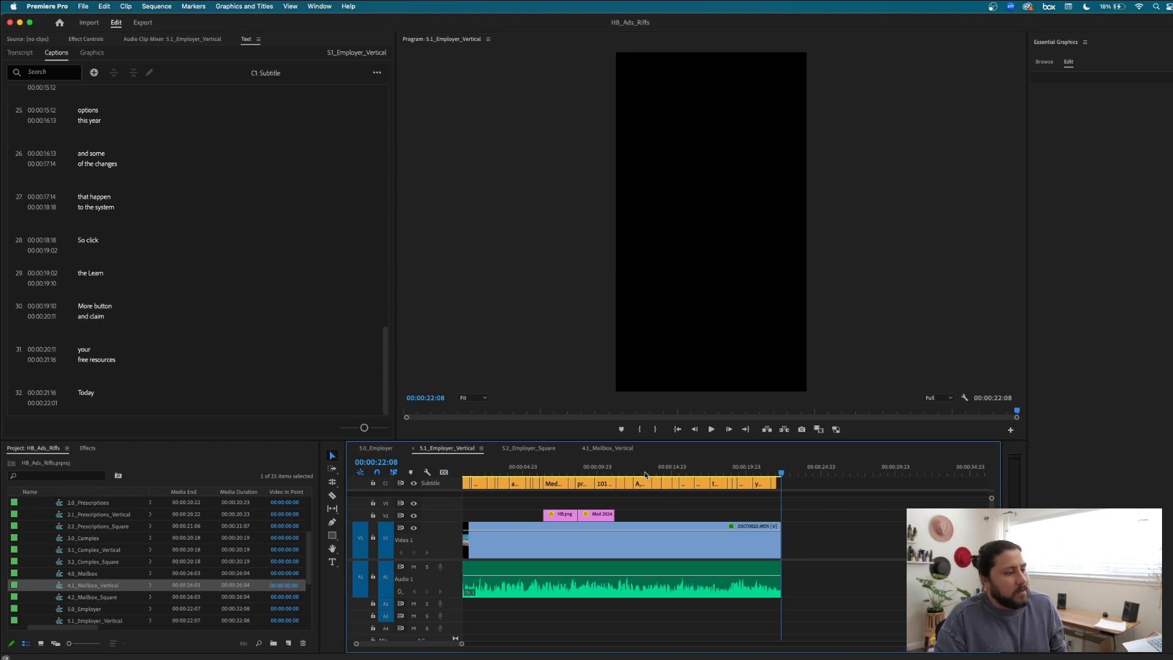
Copy the music clip from 4.1_Mailbox_Vertical into 5.0_Employer below the voice audio and trim it to the end of the video.
{"action": "left_click", "coordinate": [611, 448]}
{"action": "left_click", "coordinate": [591, 607]}
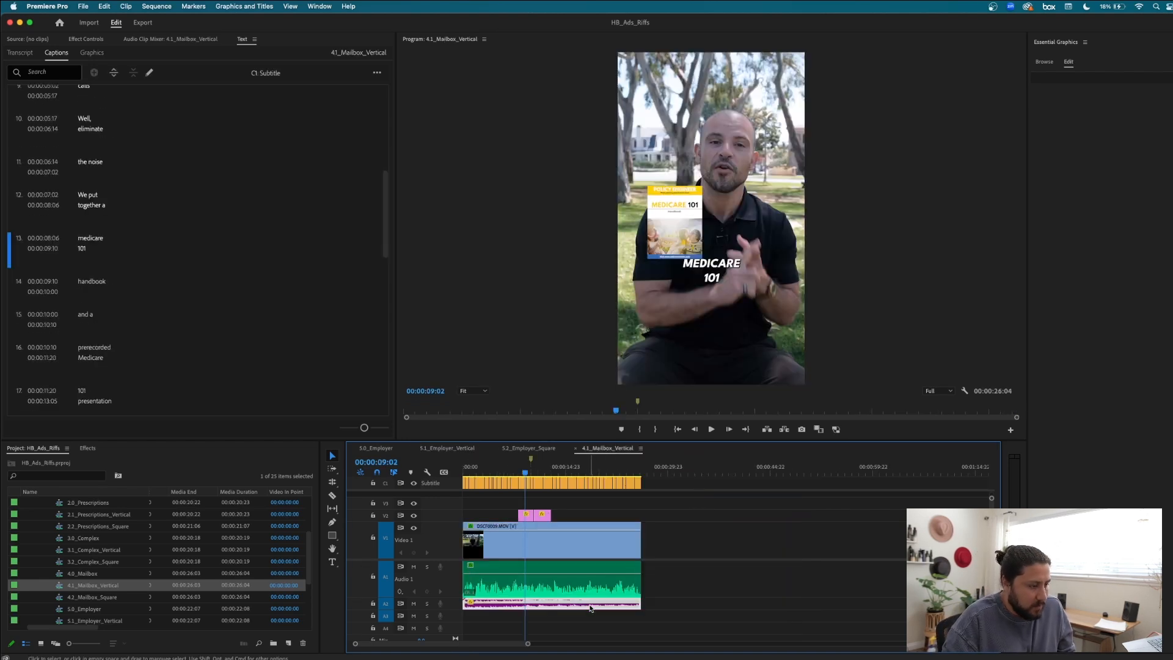
{"action": "left_click", "coordinate": [375, 449]}
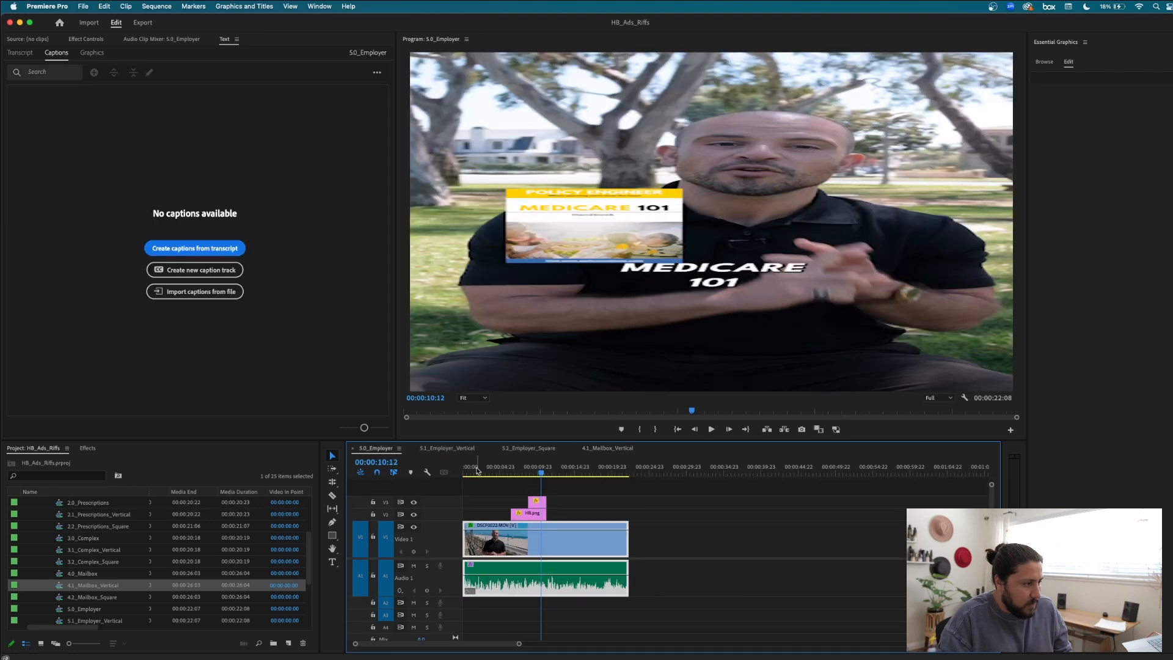
{"action": "left_click_drag", "start_coordinate": [656, 604], "coordinate": [633, 606]}
Copy the trimmed music clip from 5.0_Employer to the start of 5.1_Employer_Vertical and 5.2_Employer_Square, and return to the vertical sequence.
{"action": "left_click", "coordinate": [447, 448]}
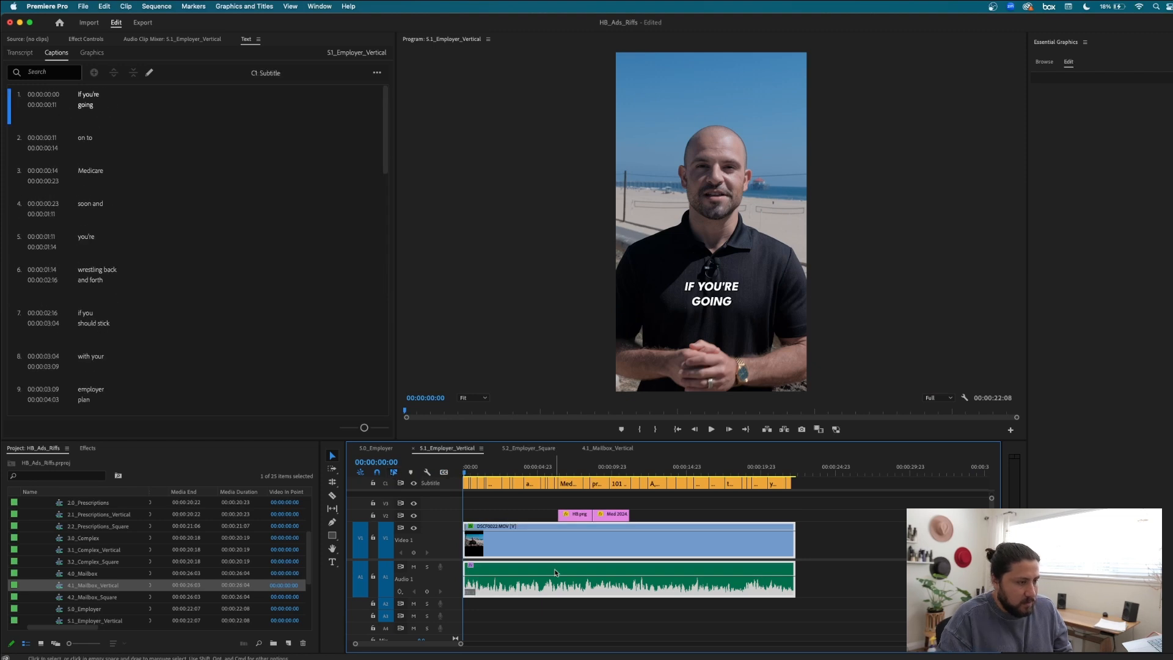
{"action": "left_click", "coordinate": [384, 449]}
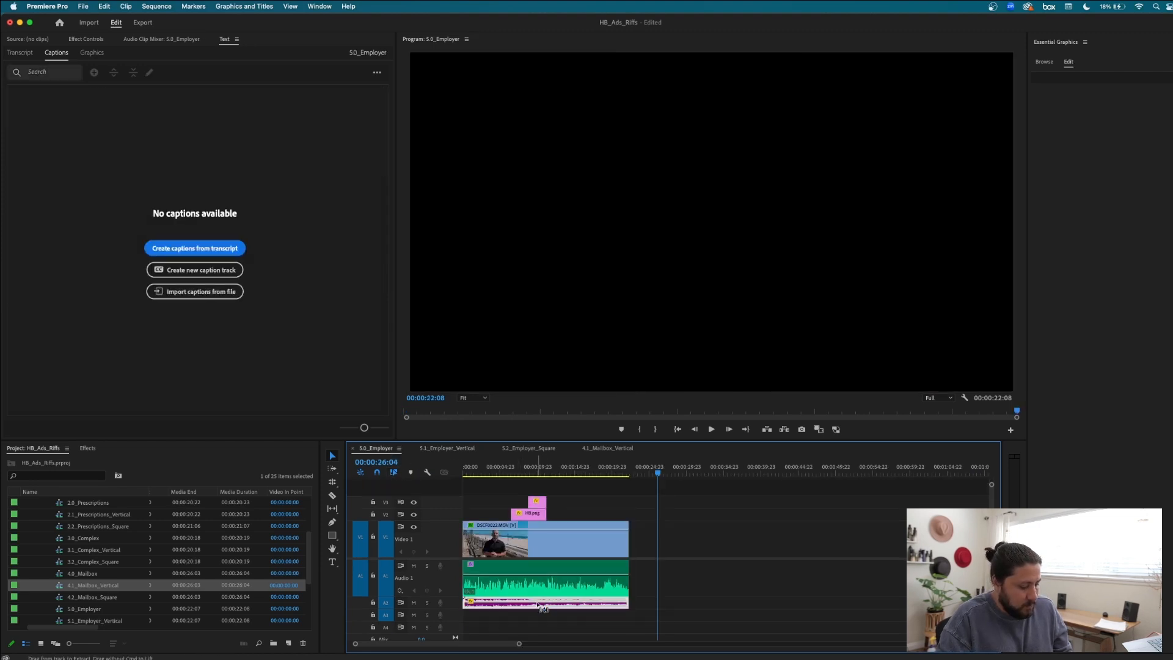
{"action": "left_click", "coordinate": [448, 449]}
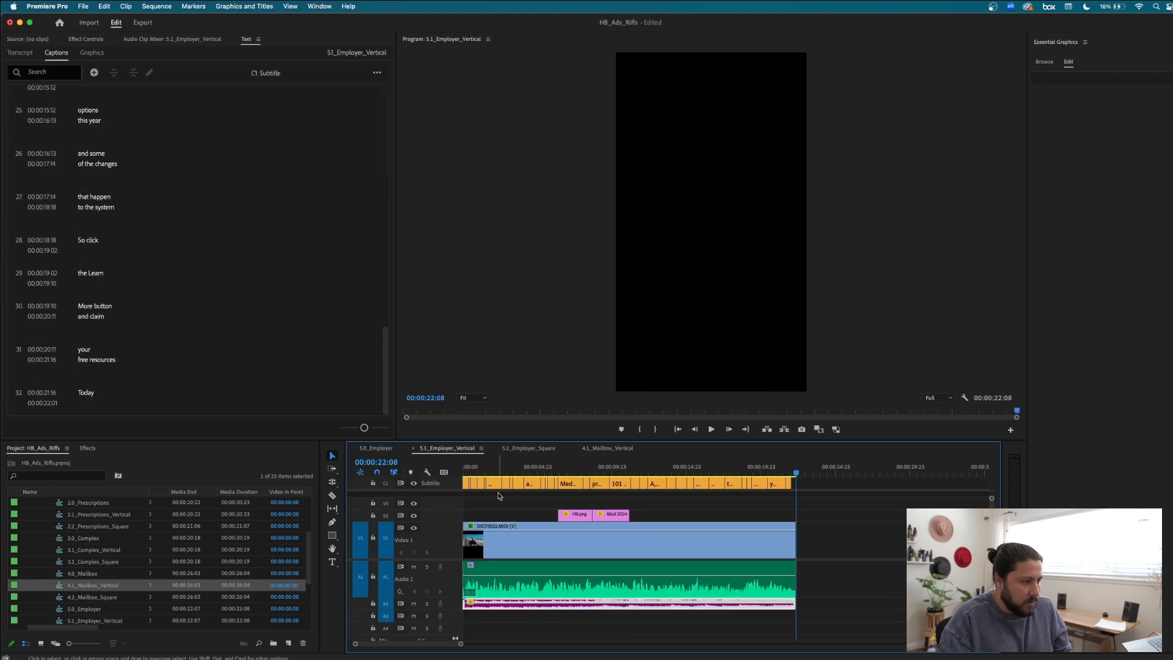
{"action": "left_click", "coordinate": [529, 450]}
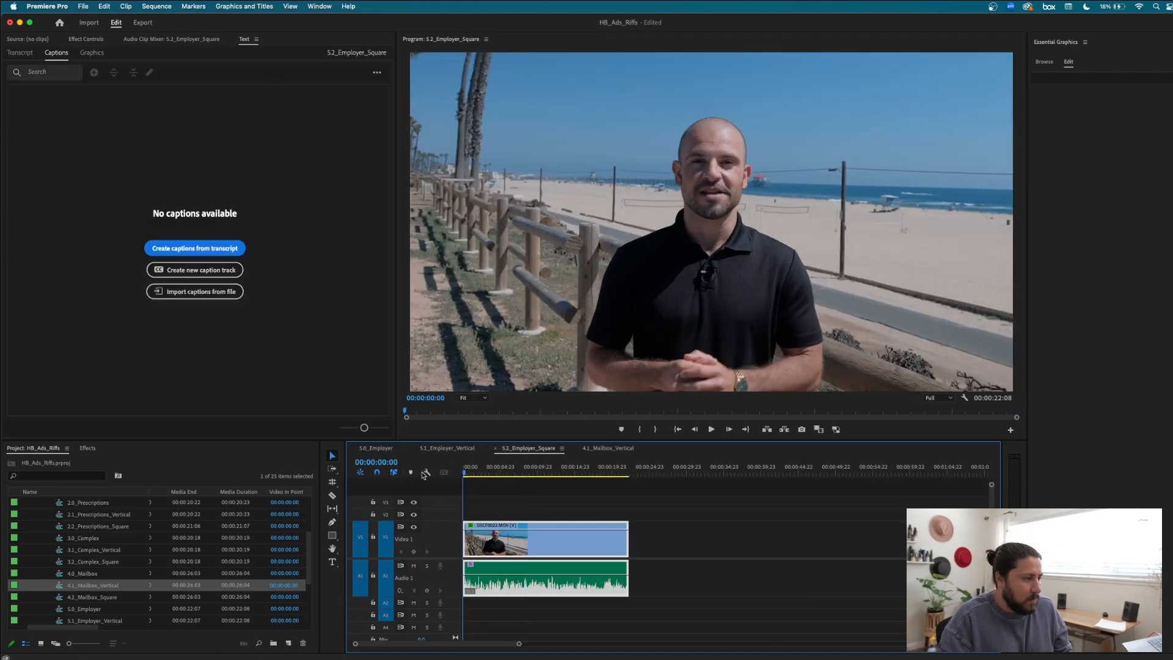
{"action": "key", "text": "End"}
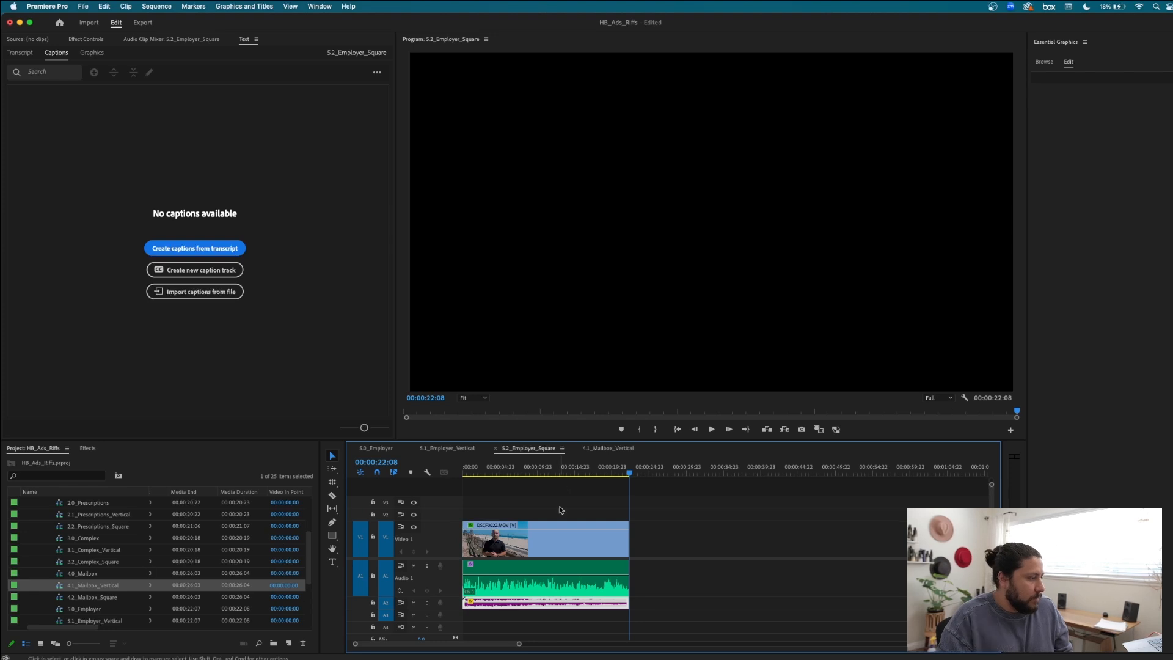
{"action": "left_click", "coordinate": [464, 449]}
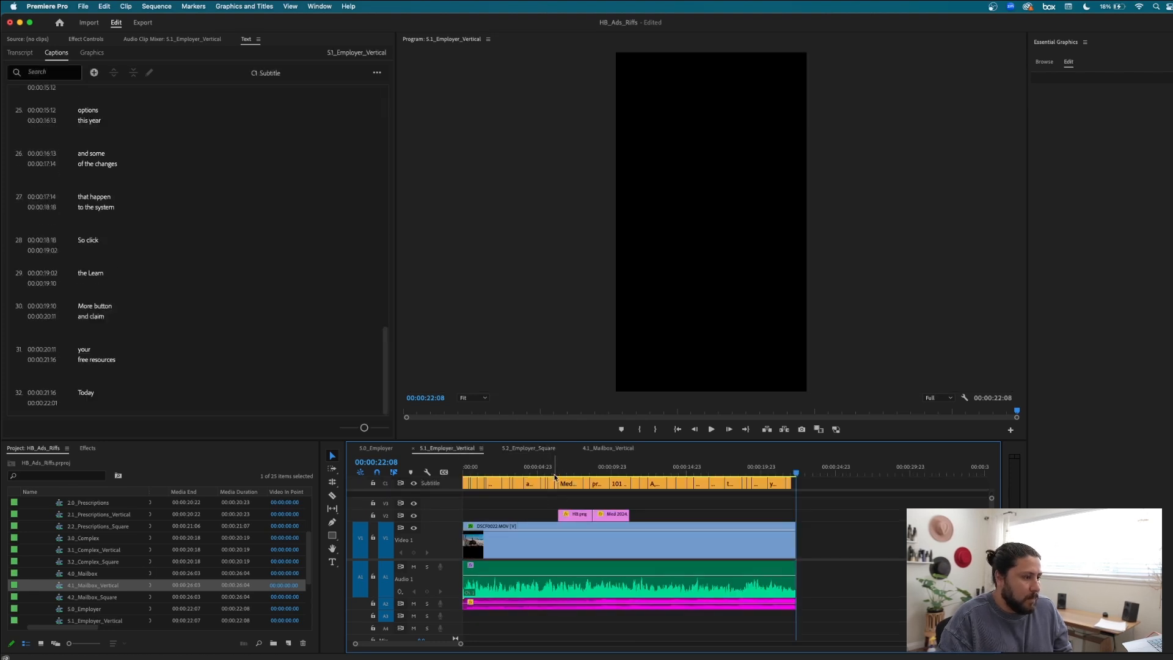
Copy all captions from 5.1_Employer_Vertical and paste them into 5.2_Employer_Square.
{"action": "left_click", "coordinate": [534, 469]}
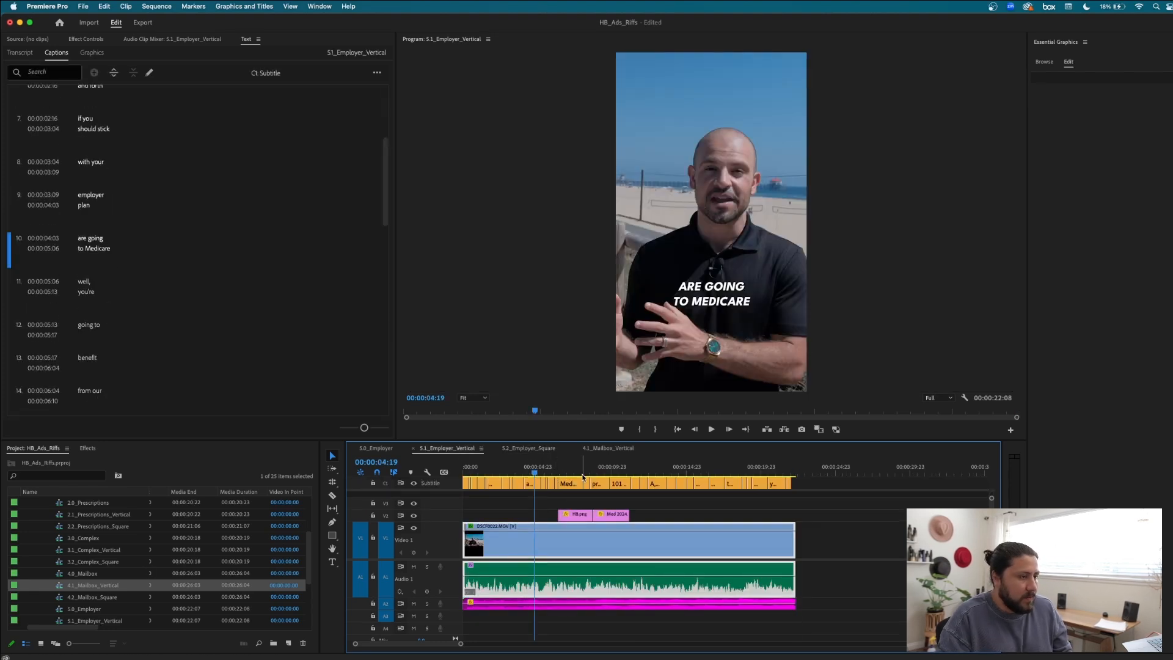
{"action": "left_click", "coordinate": [670, 516]}
{"action": "key", "text": "minus"}
{"action": "key", "text": "minus"}
{"action": "left_click_drag", "start_coordinate": [537, 484], "coordinate": [439, 487]}
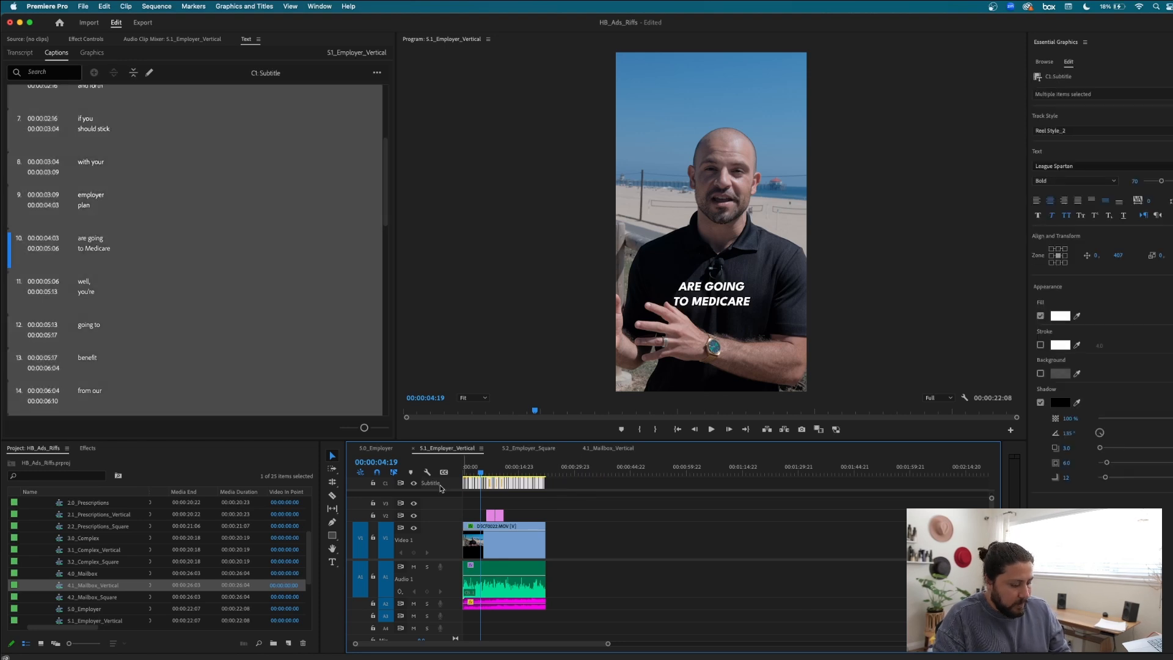
{"action": "left_click", "coordinate": [535, 450]}
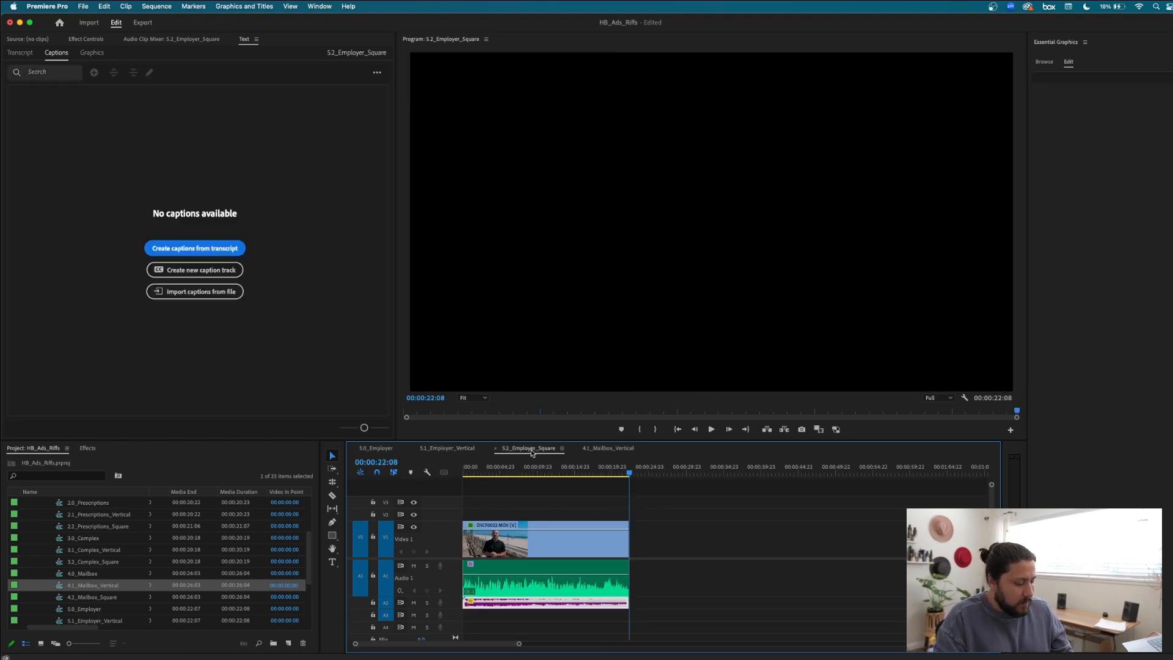
{"action": "key", "text": "super+v"}
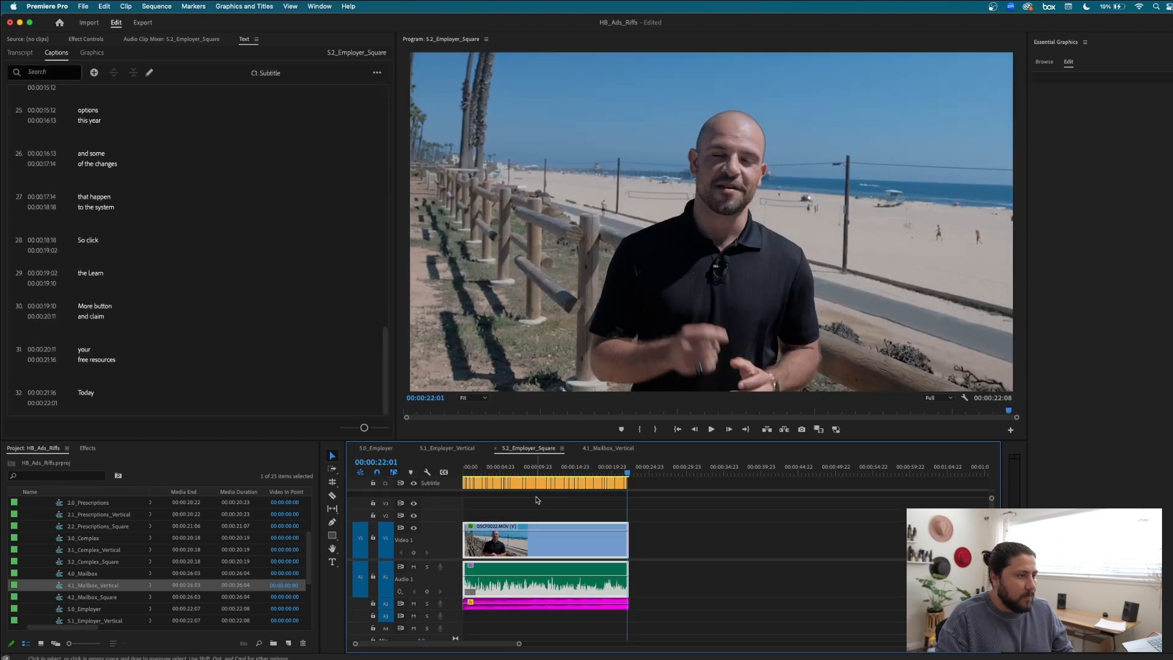
Extend the final "Today" caption in 5.2_Employer_Square to the end of the video clip at 00:00:22:08.
{"action": "key", "text": "="}
{"action": "key", "text": "="}
{"action": "key", "text": "="}
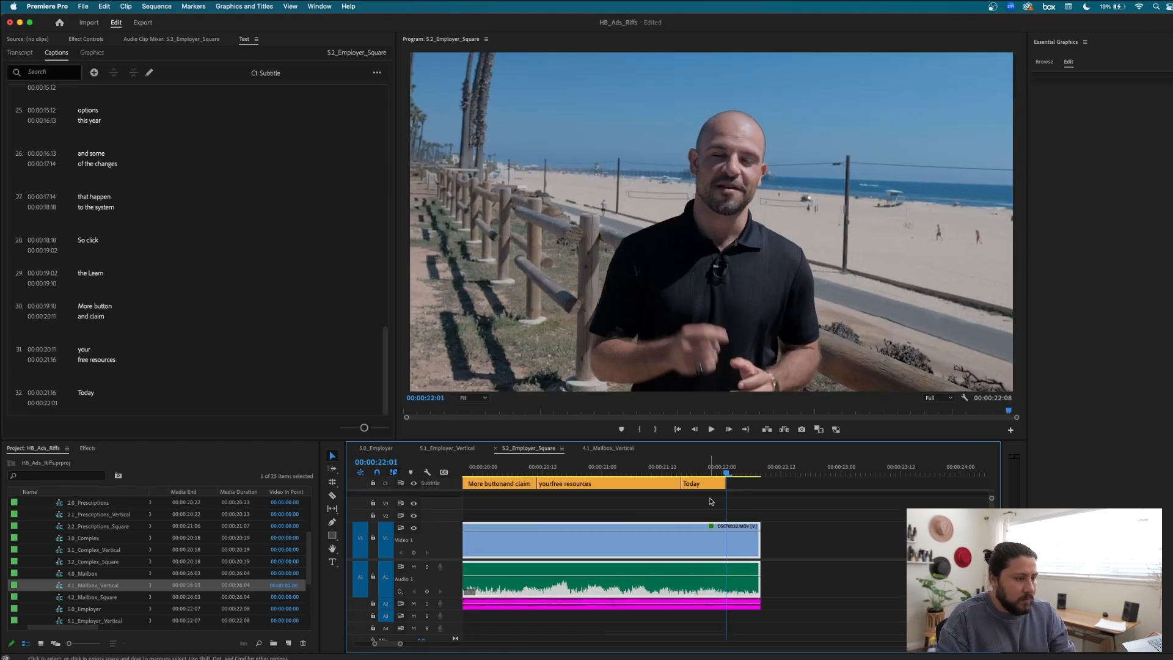
{"action": "left_click_drag", "start_coordinate": [726, 483], "coordinate": [764, 485]}
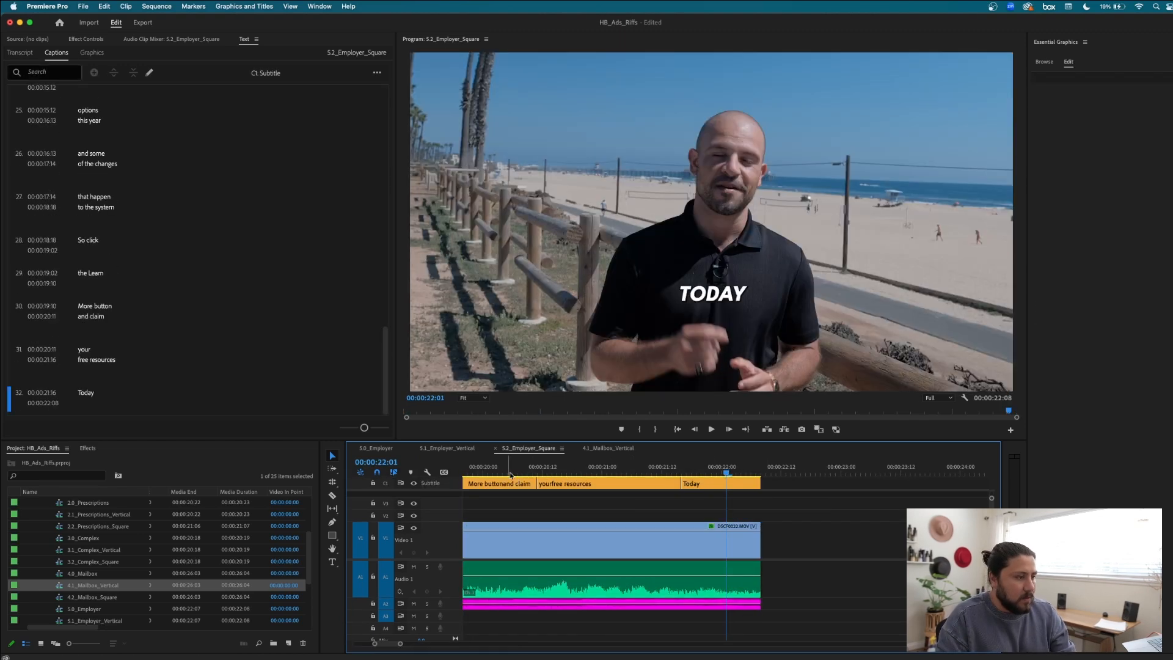
Extend the final "Today" caption in 5.1_Employer_Vertical to the end of the video clip at 00:00:22:08.
{"action": "left_click", "coordinate": [464, 450]}
{"action": "left_click", "coordinate": [546, 476]}
{"action": "key", "text": "="}
{"action": "key", "text": "="}
{"action": "key", "text": "="}
{"action": "key", "text": "="}
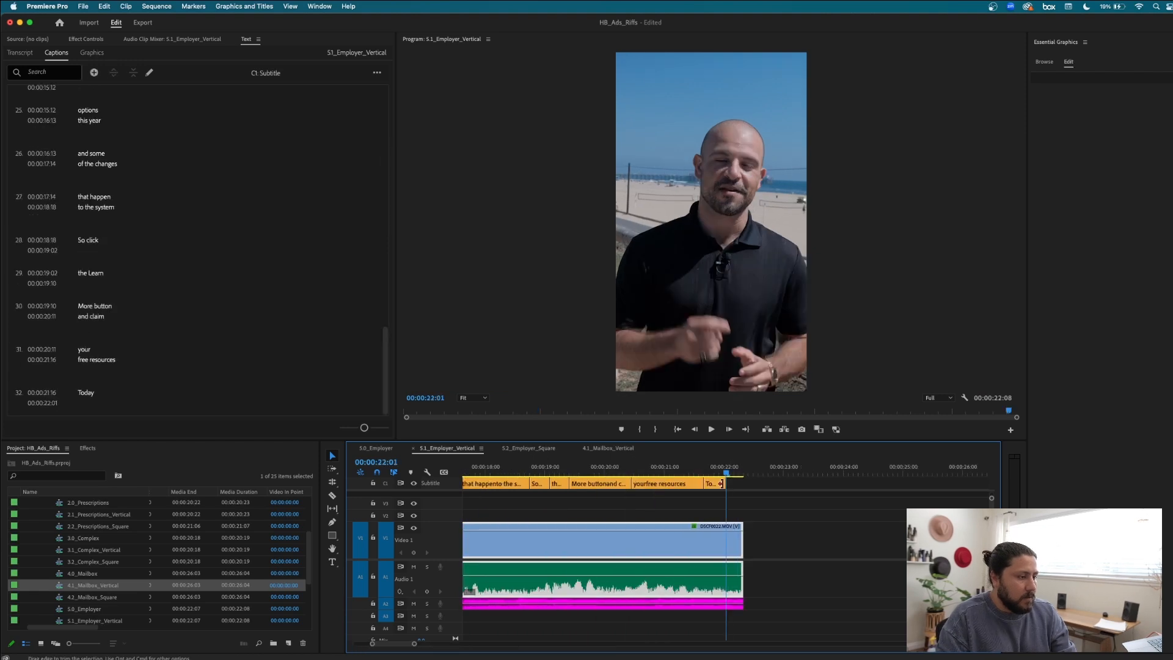
{"action": "left_click_drag", "start_coordinate": [729, 484], "coordinate": [742, 484]}
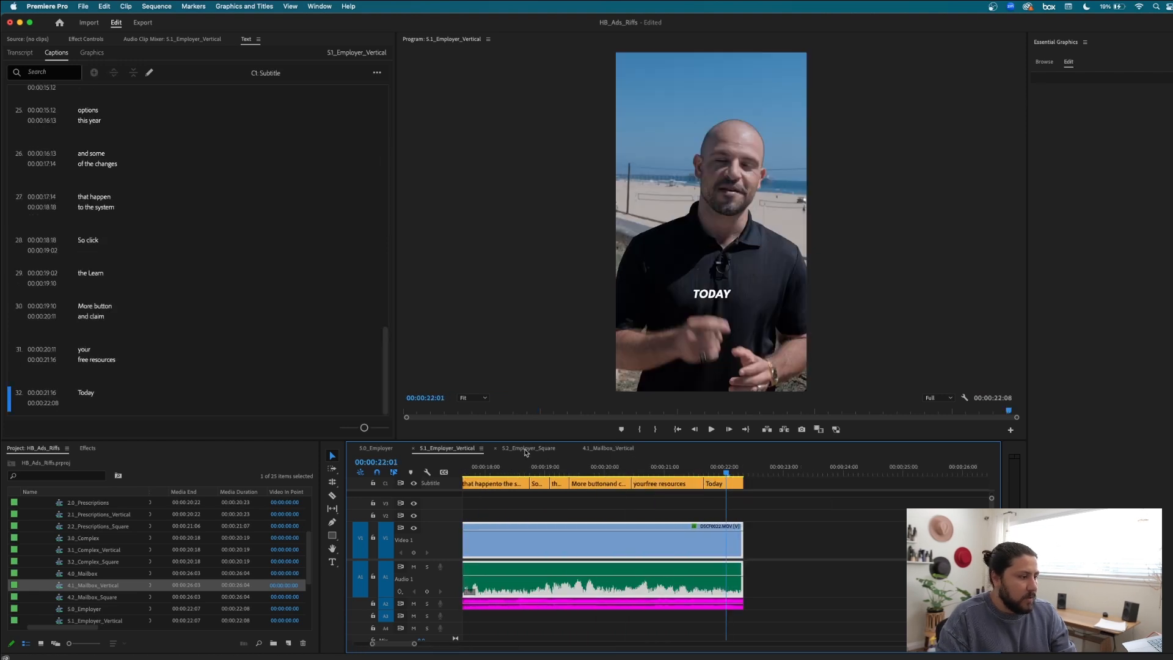
Set the font size of all captions in 5.2_Employer_Square to 60.
{"action": "left_click", "coordinate": [528, 449]}
{"action": "left_click_drag", "start_coordinate": [525, 475], "coordinate": [457, 475]}
{"action": "key", "text": "-"}
{"action": "key", "text": "-"}
{"action": "key", "text": "-"}
{"action": "key", "text": "-"}
{"action": "key", "text": "-"}
{"action": "left_click", "coordinate": [464, 473]}
{"action": "left_click_drag", "start_coordinate": [577, 483], "coordinate": [452, 478]}
{"action": "left_click", "coordinate": [1131, 180]}
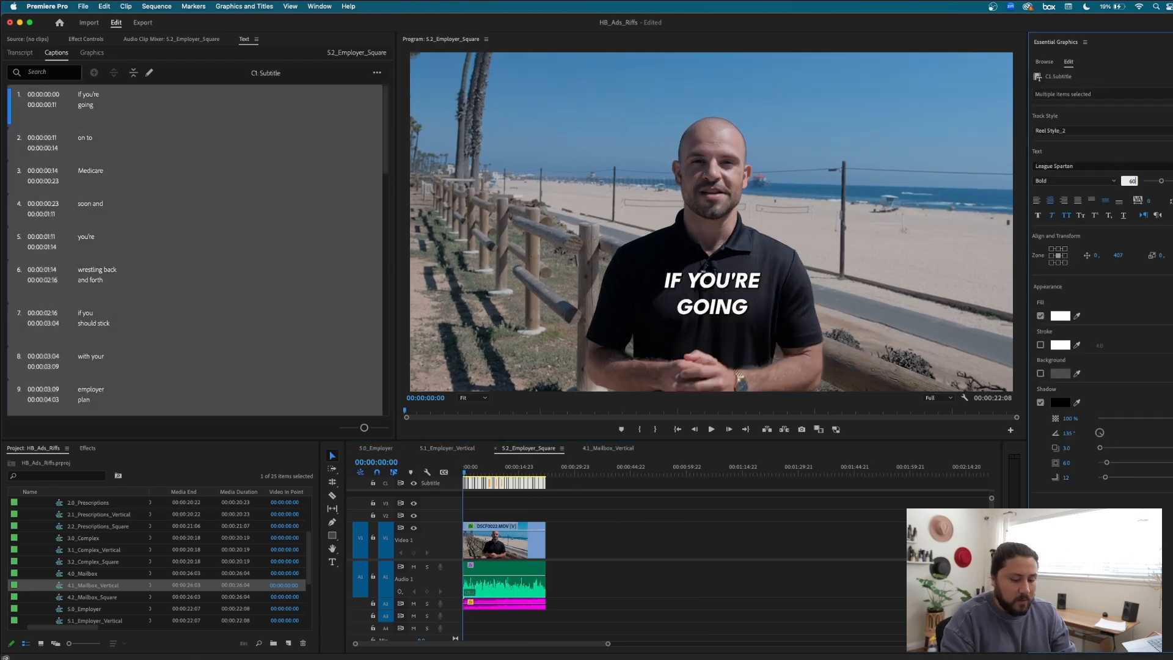
{"action": "key", "text": "Return"}
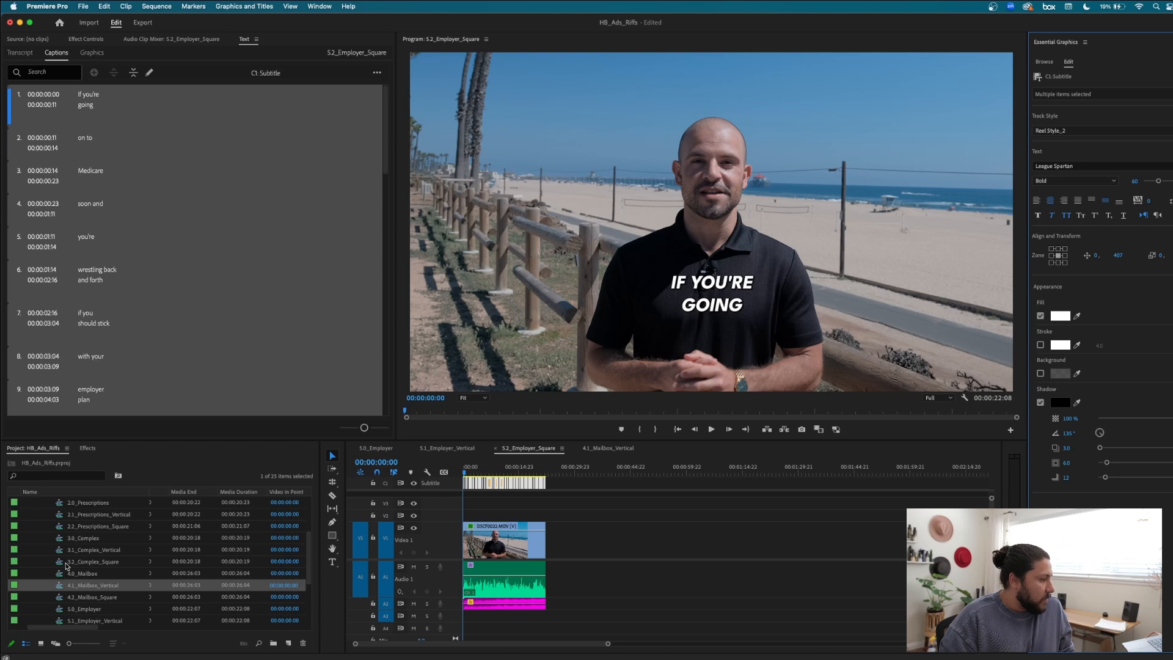
Copy the two overlay clips from 4.2_Mailbox_Square and paste them into 5.2_Employer_Square at 00:00:06:10, where the "Medicare 101 handbook" caption begins.
{"action": "double_click", "coordinate": [65, 597]}
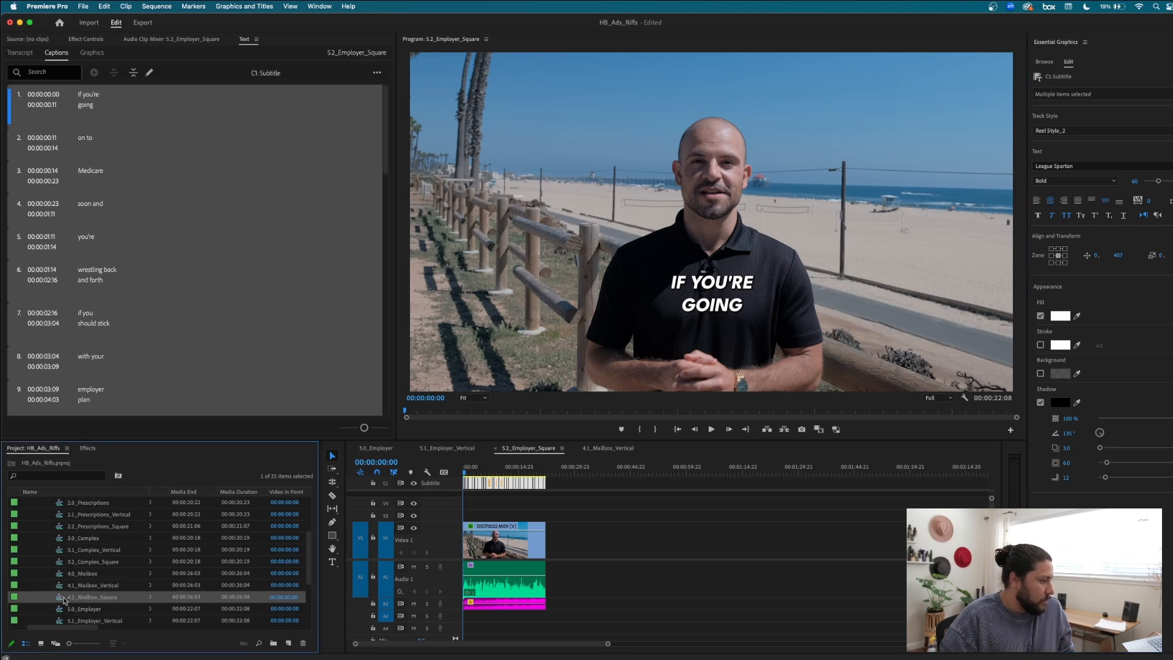
{"action": "left_click", "coordinate": [536, 468]}
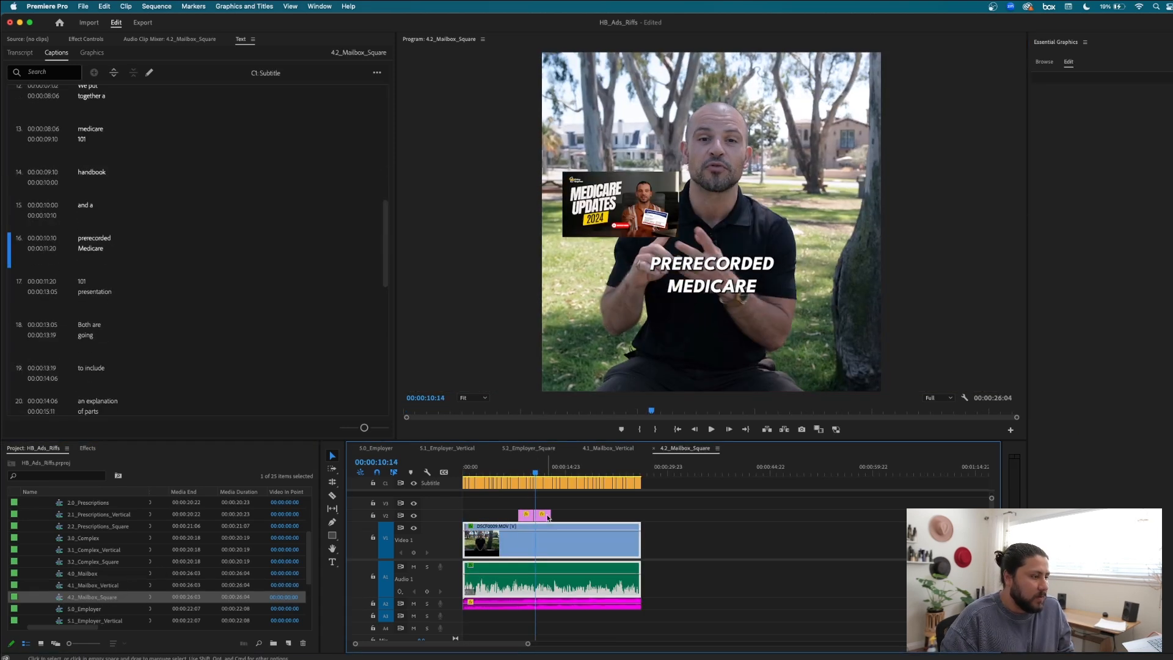
{"action": "left_click_drag", "start_coordinate": [562, 506], "coordinate": [521, 514]}
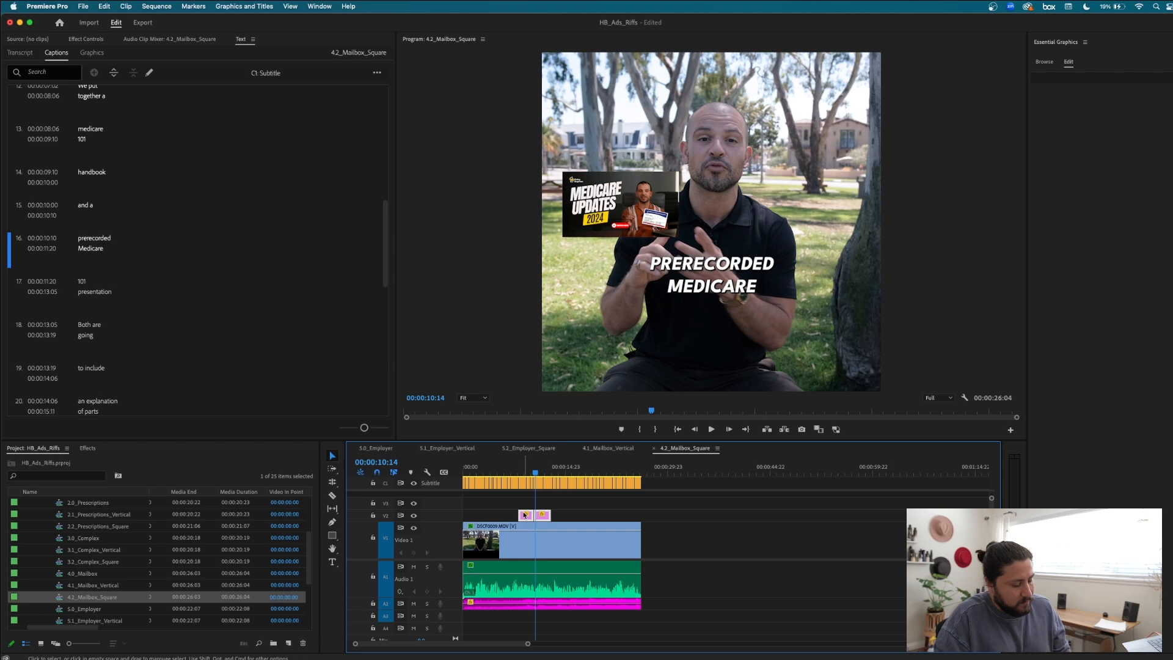
{"action": "left_click", "coordinate": [542, 449]}
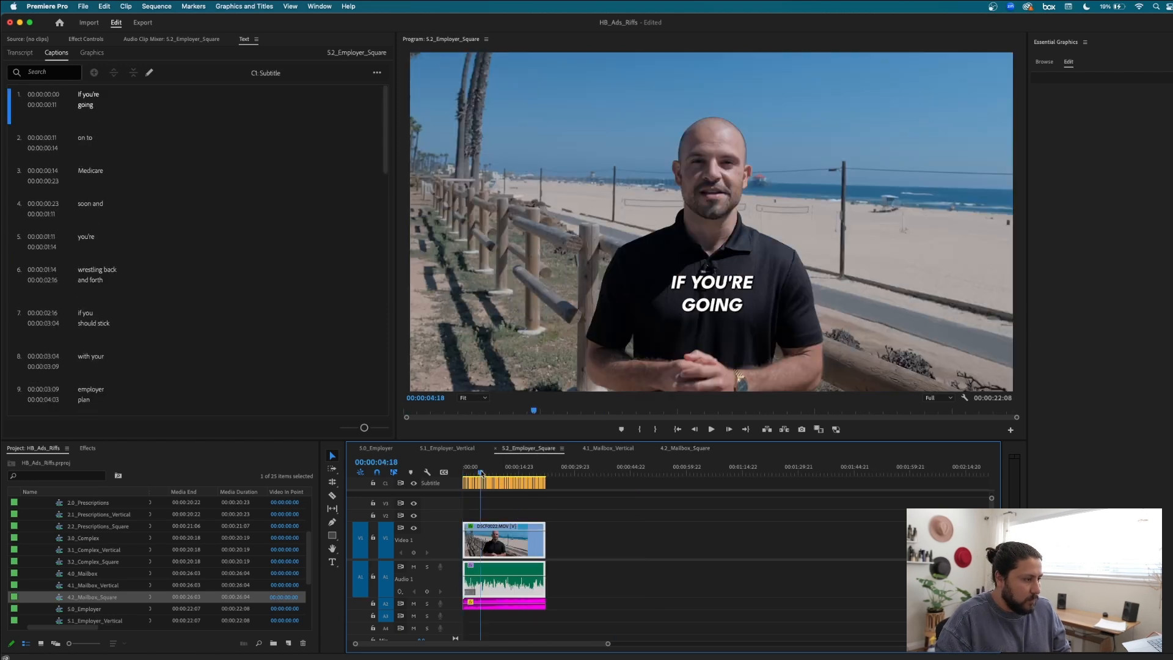
{"action": "key", "text": "backslash"}
{"action": "key", "text": "space"}
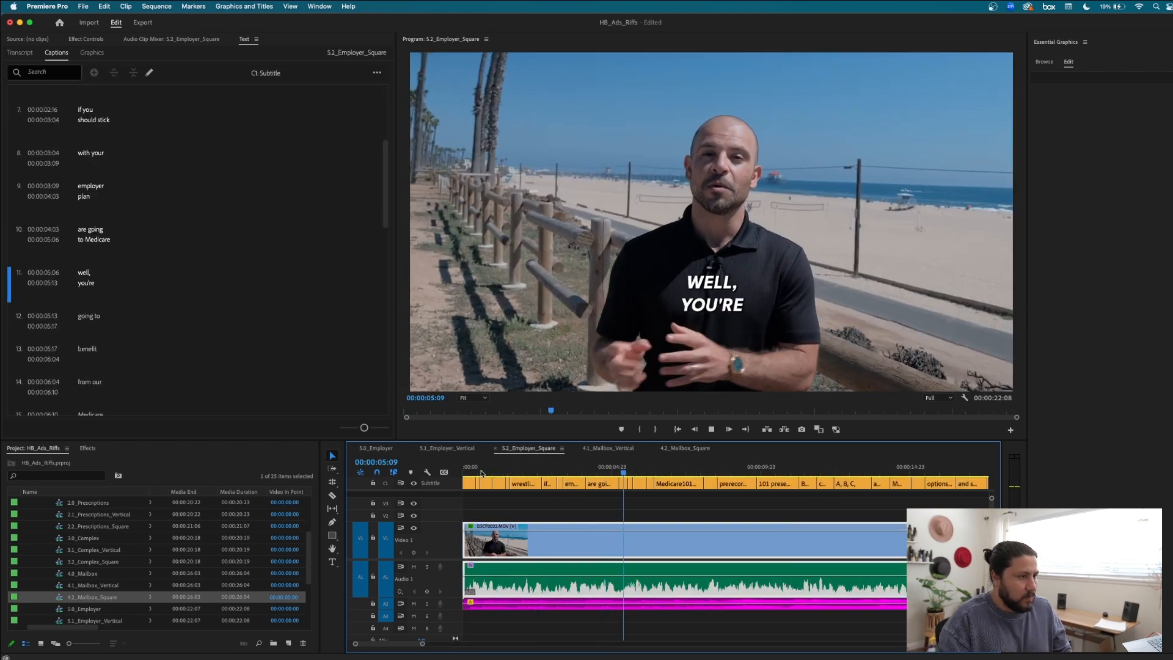
{"action": "key", "text": "space"}
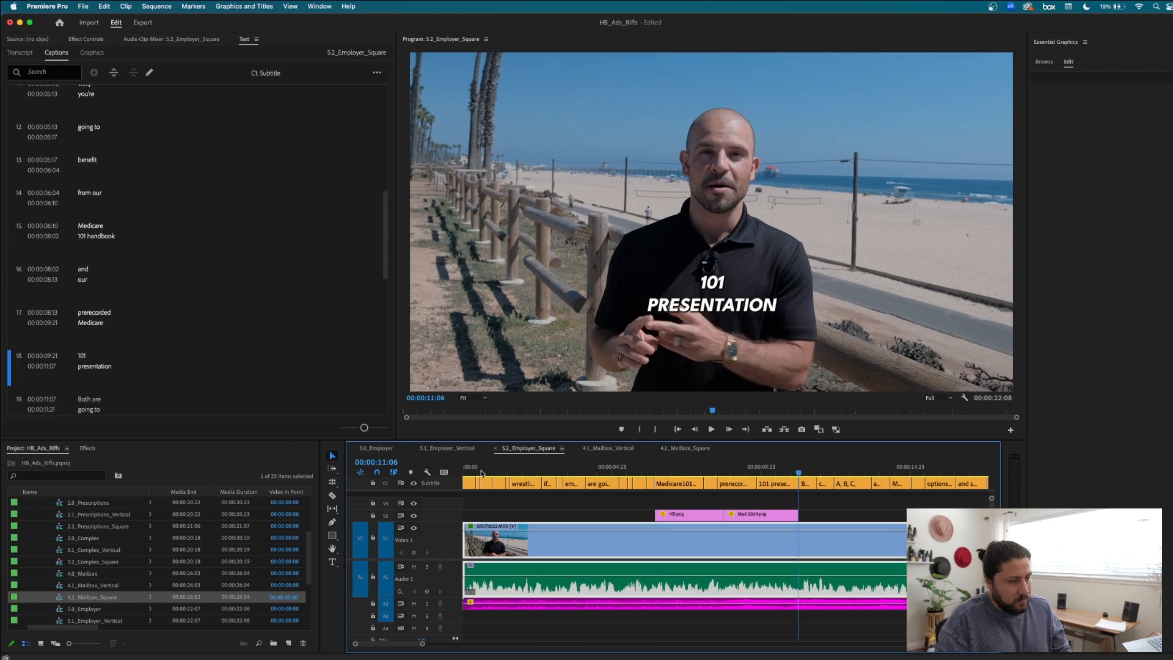
Play the pasted overlays in 5.2_Employer_Square and scale the HB.png handbook overlay up to about 40.
{"action": "left_click", "coordinate": [640, 471]}
{"action": "key", "text": "space"}
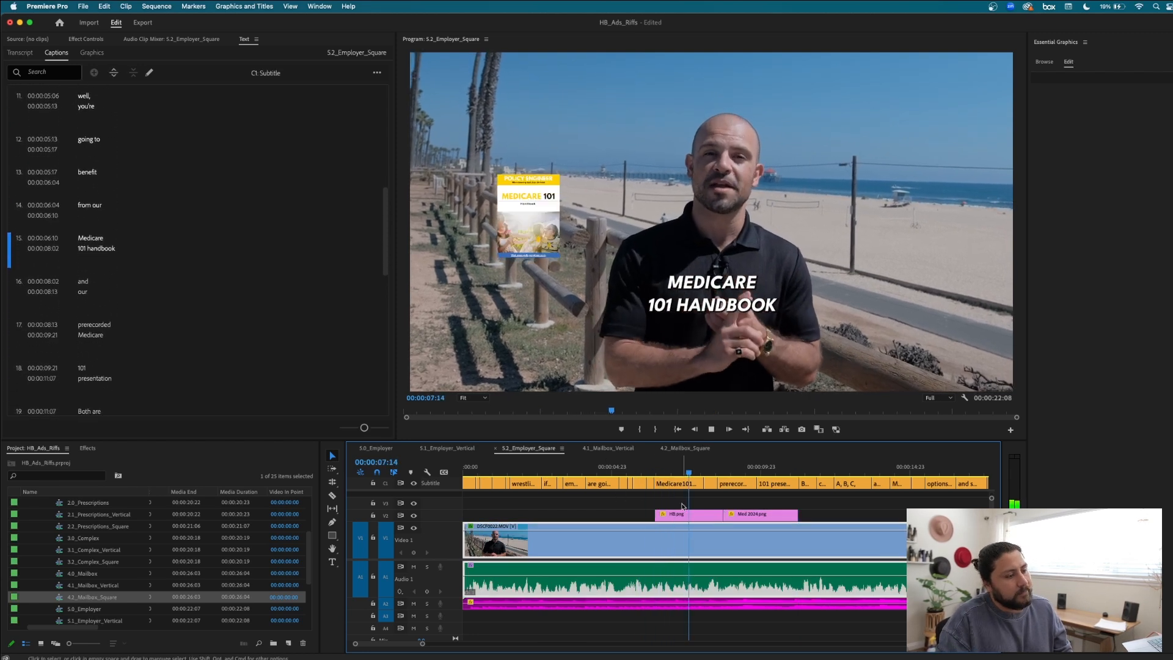
{"action": "key", "text": "space"}
{"action": "left_click", "coordinate": [682, 469]}
{"action": "left_click", "coordinate": [714, 515]}
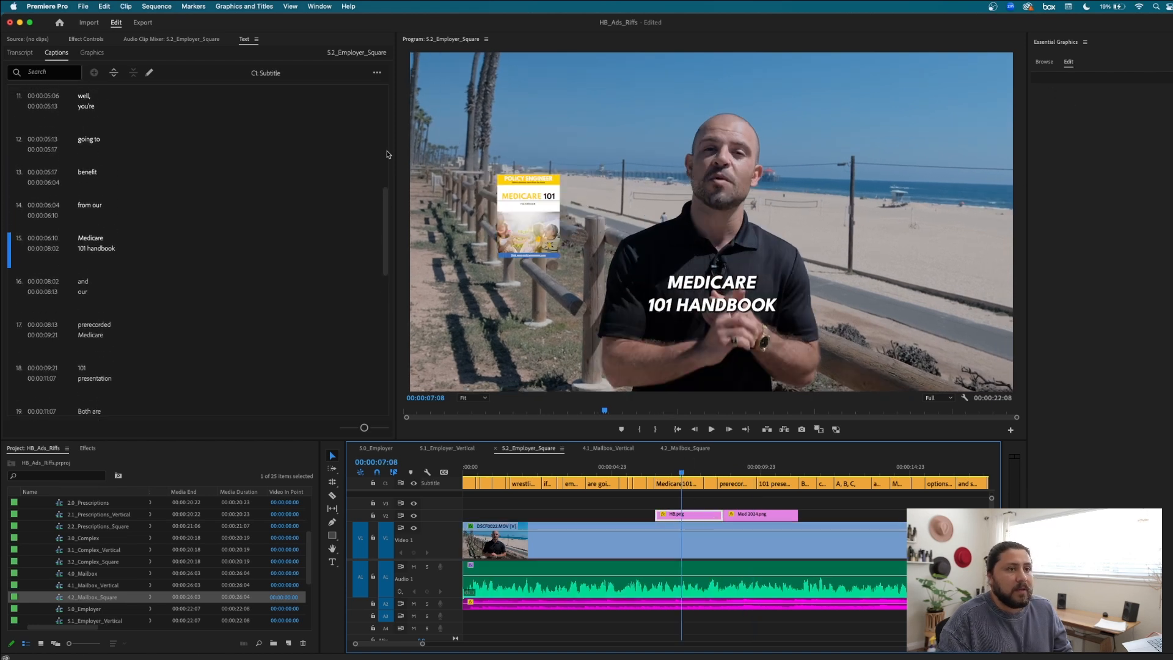
{"action": "left_click", "coordinate": [87, 40]}
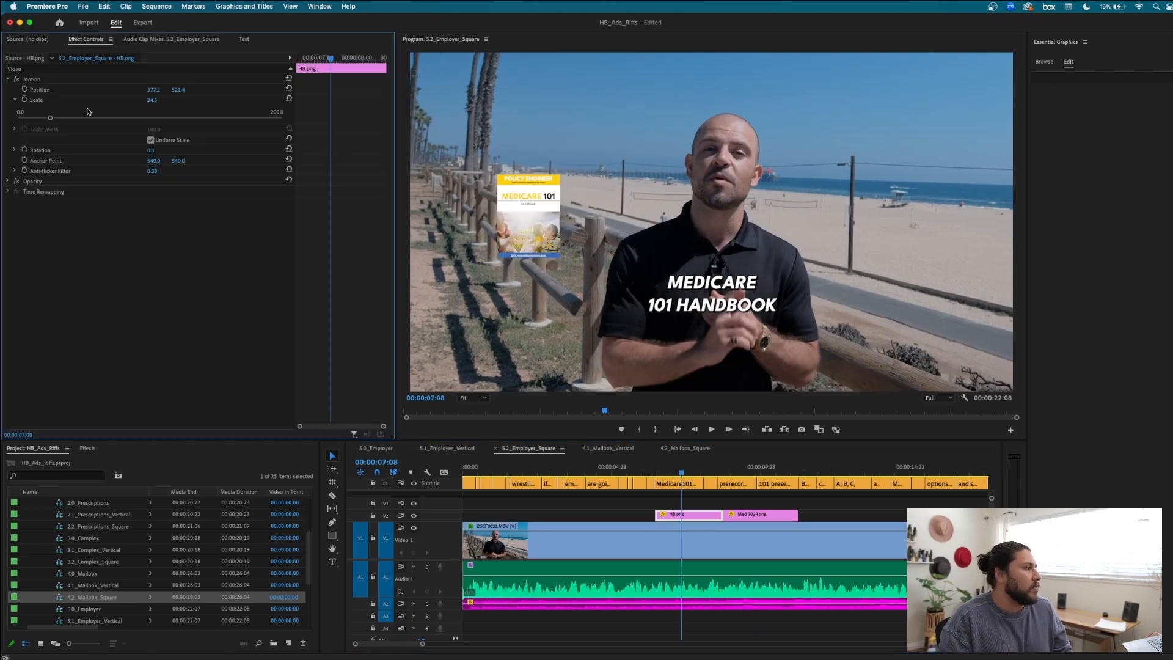
{"action": "left_click_drag", "start_coordinate": [50, 119], "coordinate": [71, 118]}
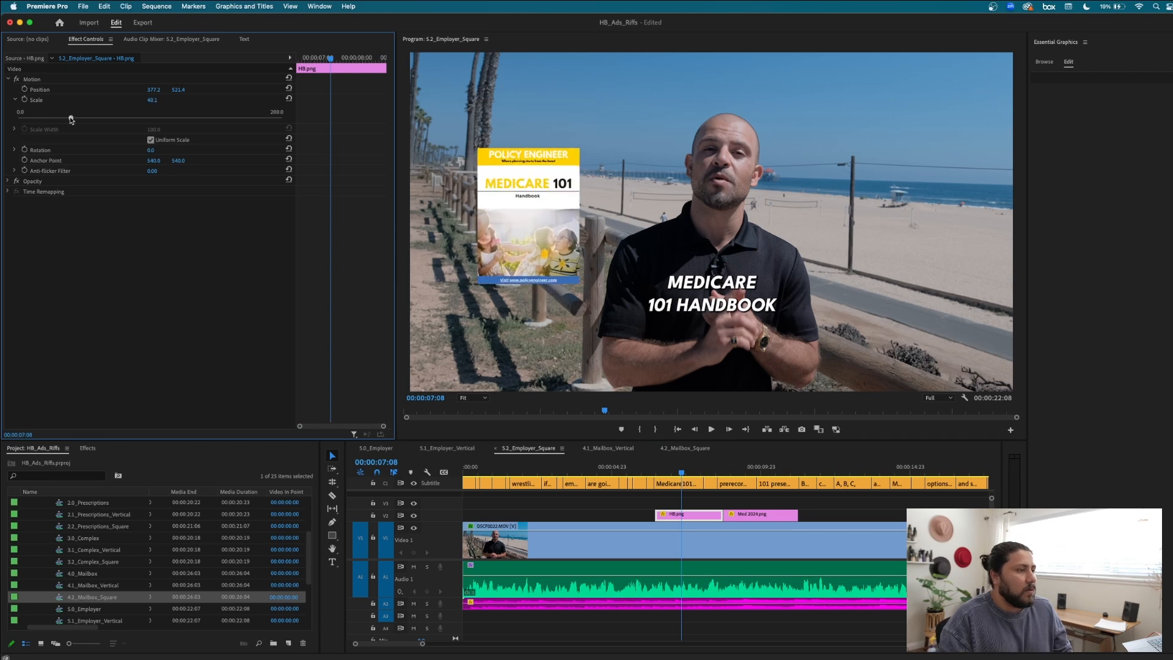
Enlarge the Med 2024.png overlay in 5.2_Employer_Square slightly and save the project.
{"action": "left_click", "coordinate": [744, 467]}
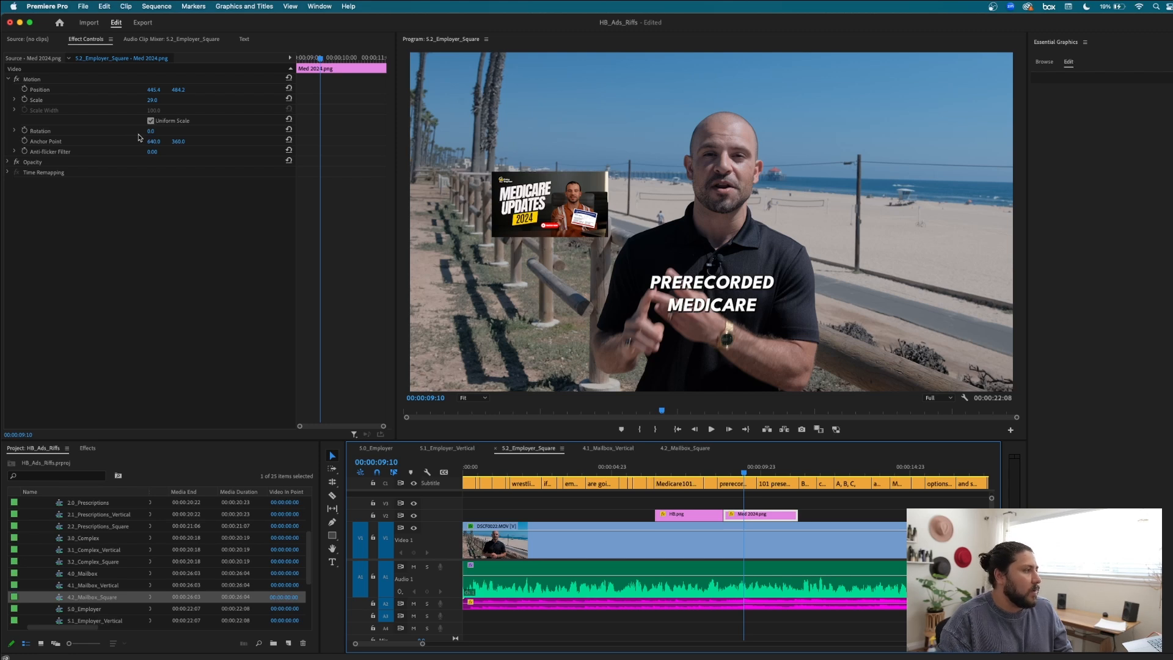
{"action": "mouse_move", "coordinate": [154, 104]}
{"action": "left_mouse_down"}
{"action": "mouse_move", "coordinate": [174, 104]}
{"action": "mouse_move", "coordinate": [164, 103]}
{"action": "left_mouse_up"}
{"action": "left_click", "coordinate": [613, 502]}
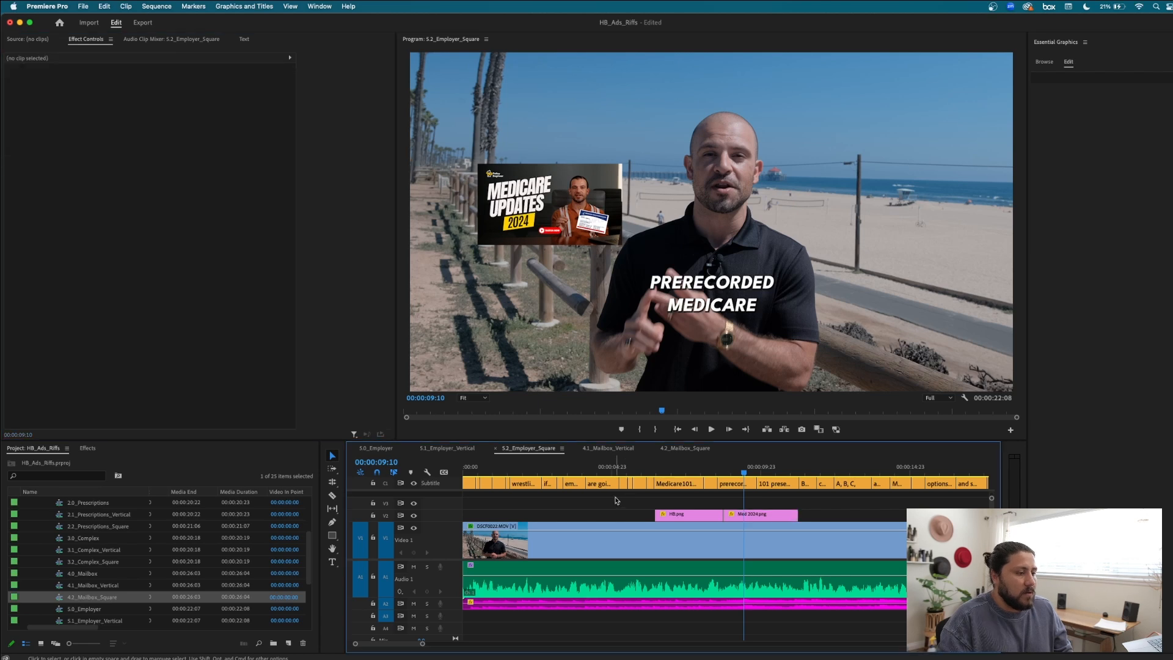
{"action": "key", "text": "cmd+s"}
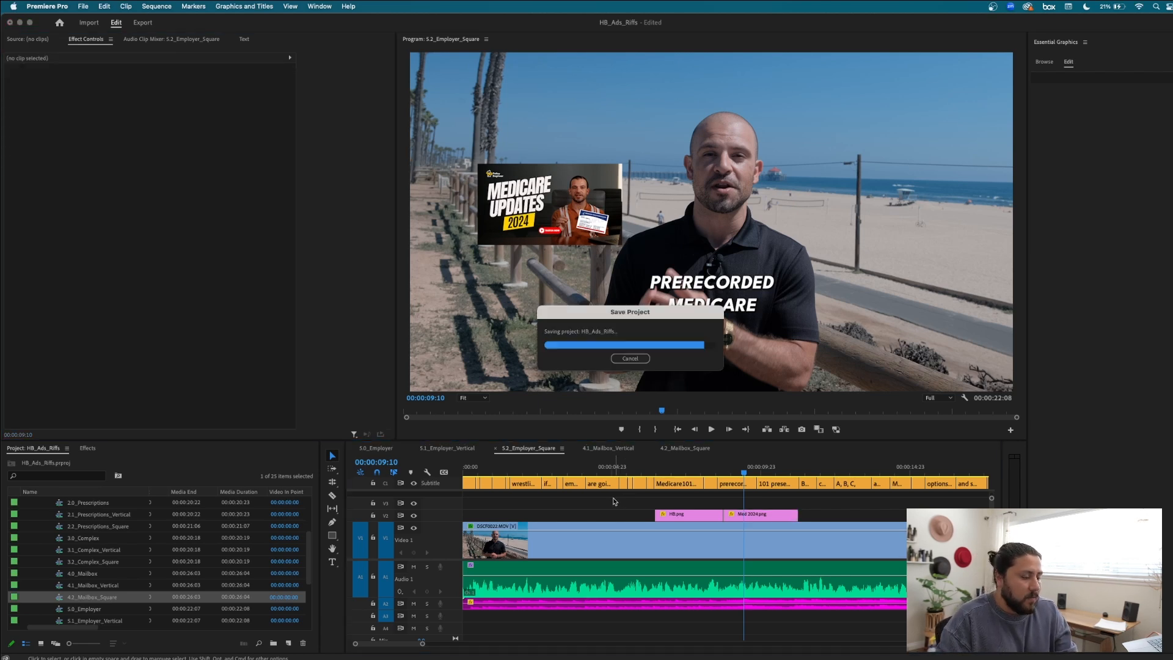
Collapse the Resource_Ads and Sequences bins in the project.
{"action": "key", "text": "minus"}
{"action": "key", "text": "minus"}
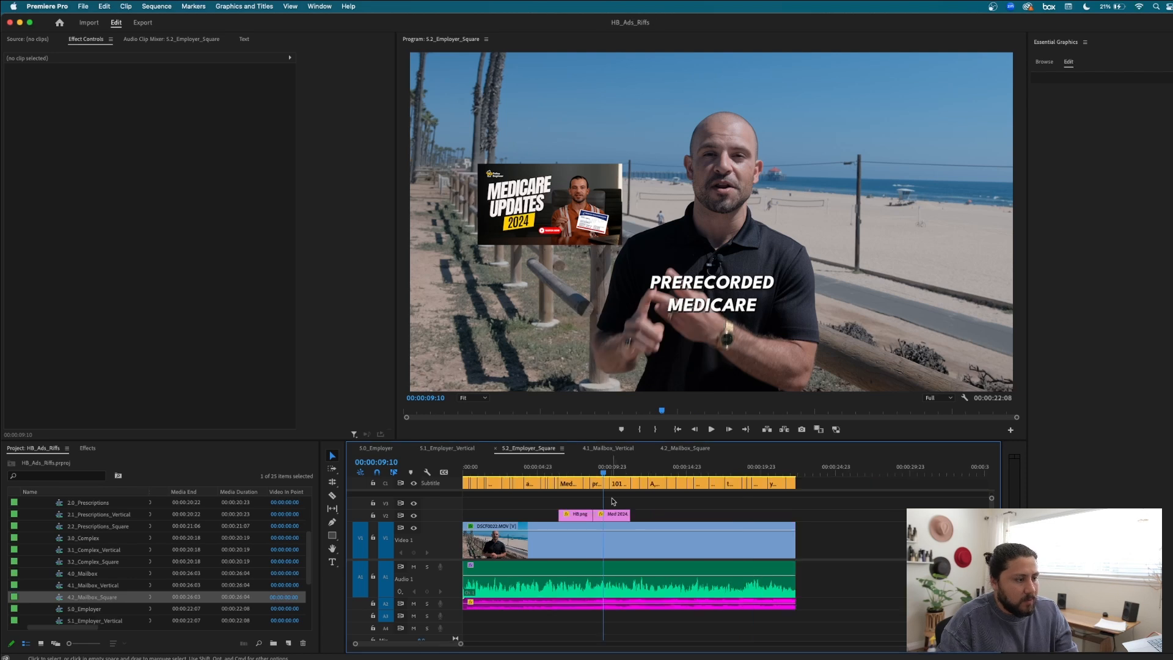
{"action": "scroll", "coordinate": [98, 578], "scroll_direction": "up", "scroll_amount": 3}
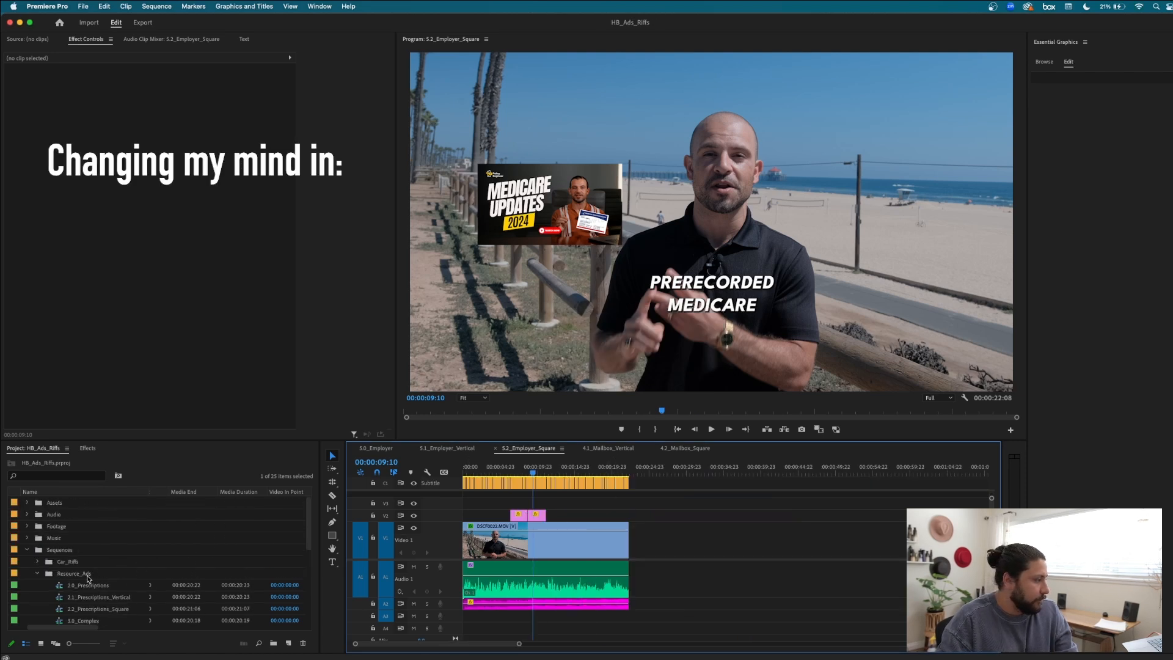
{"action": "left_click", "coordinate": [35, 575]}
{"action": "left_click", "coordinate": [27, 549]}
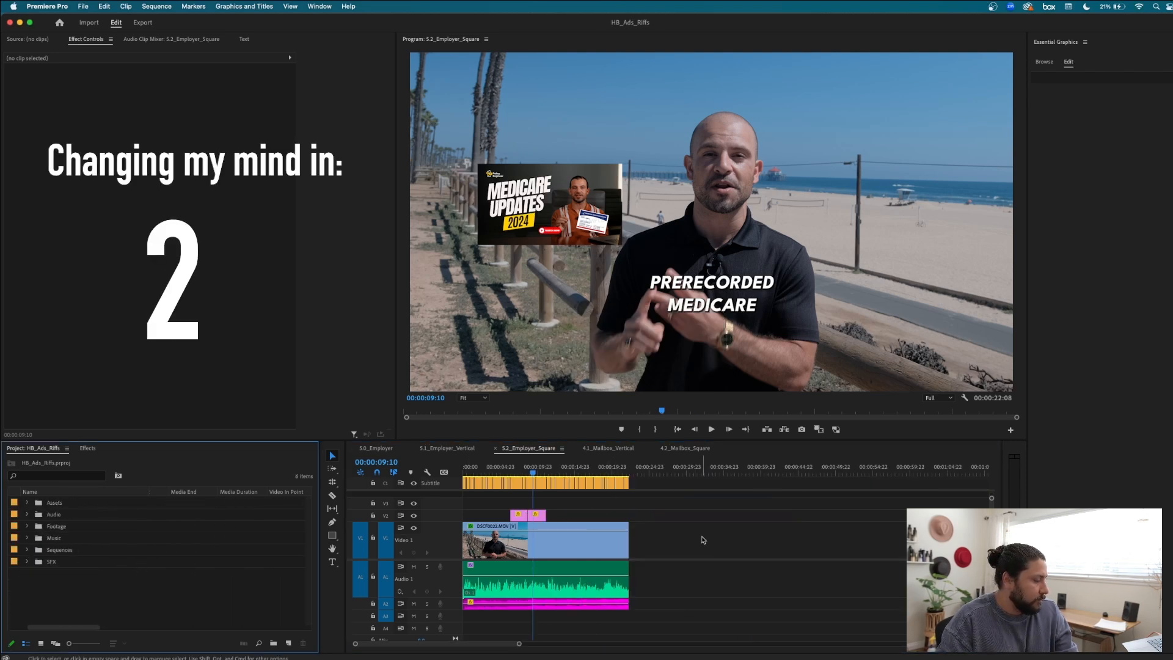
Save the project and close the 4.1_Mailbox_Vertical and 4.2_Mailbox_Square sequences.
{"action": "left_click", "coordinate": [660, 519]}
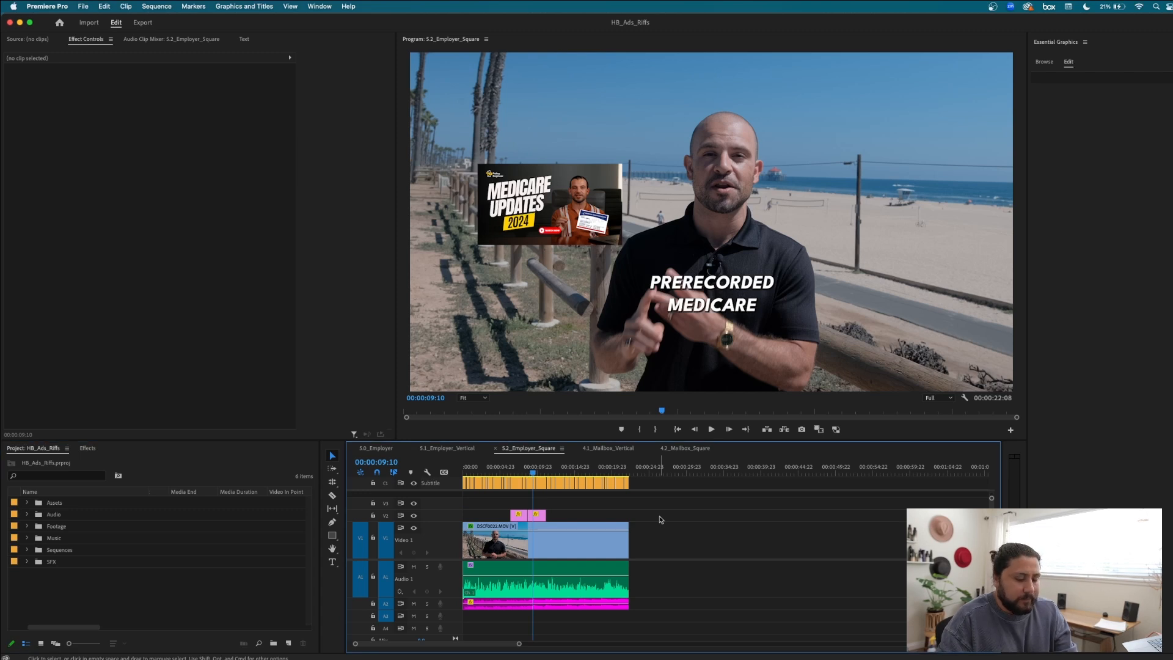
{"action": "scroll", "coordinate": [644, 513], "scroll_direction": "up", "scroll_amount": 1}
{"action": "scroll", "coordinate": [644, 526], "scroll_direction": "down", "scroll_amount": 1}
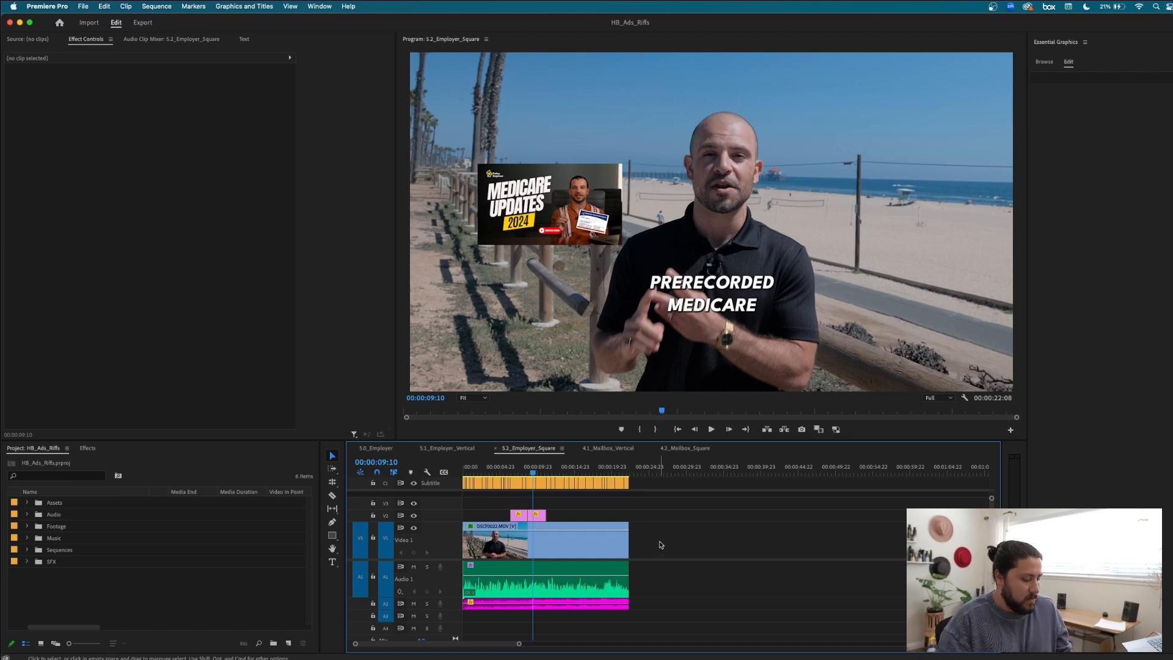
{"action": "key", "text": "super+s"}
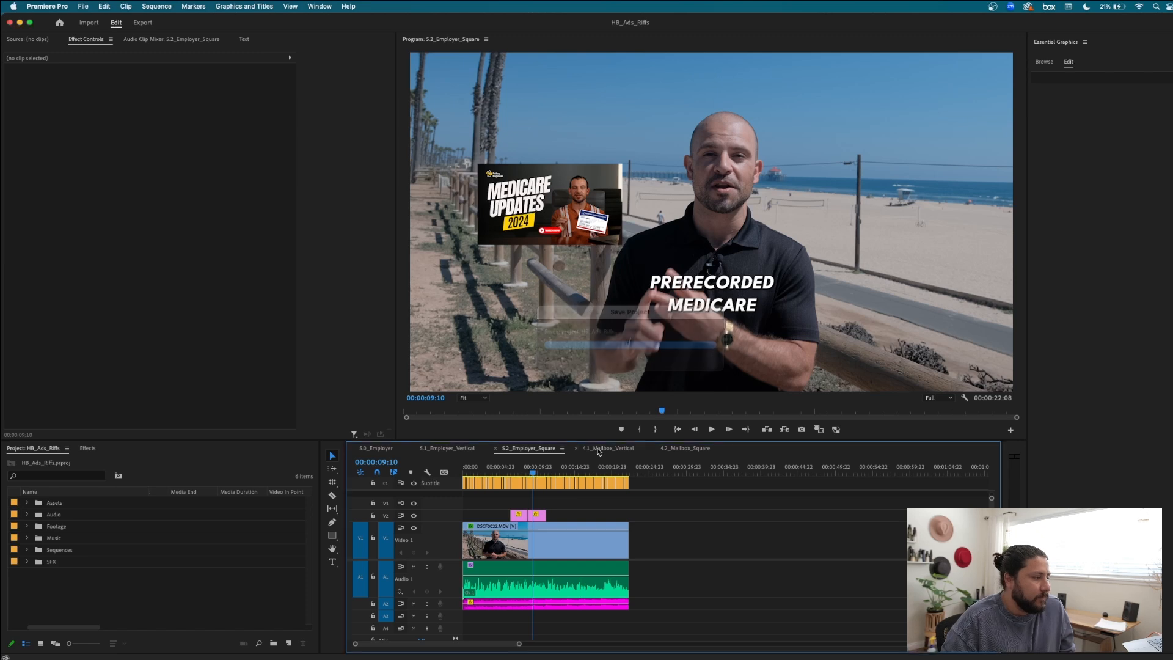
{"action": "left_click", "coordinate": [601, 448]}
{"action": "left_click", "coordinate": [578, 448]}
{"action": "left_click", "coordinate": [577, 449]}
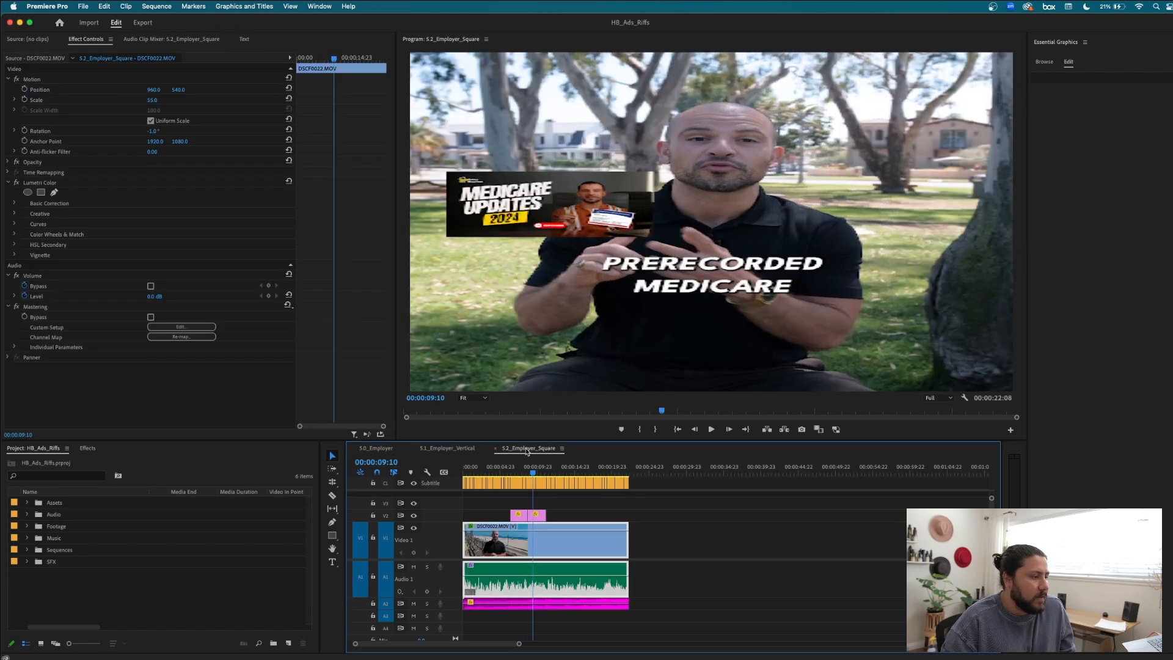
Return the playhead to the start of all three Employer sequences, save the project, and reopen 5.0_Employer.
{"action": "left_click", "coordinate": [465, 450]}
{"action": "left_click", "coordinate": [390, 449]}
{"action": "key", "text": "Home"}
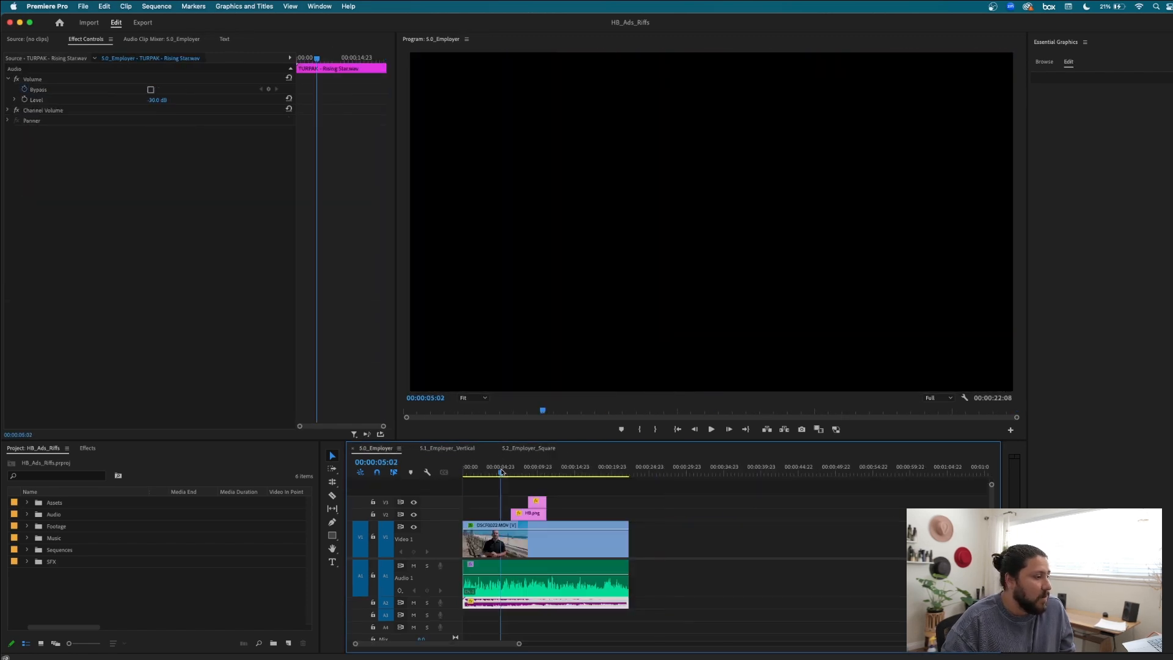
{"action": "left_click", "coordinate": [448, 448]}
{"action": "key", "text": "space"}
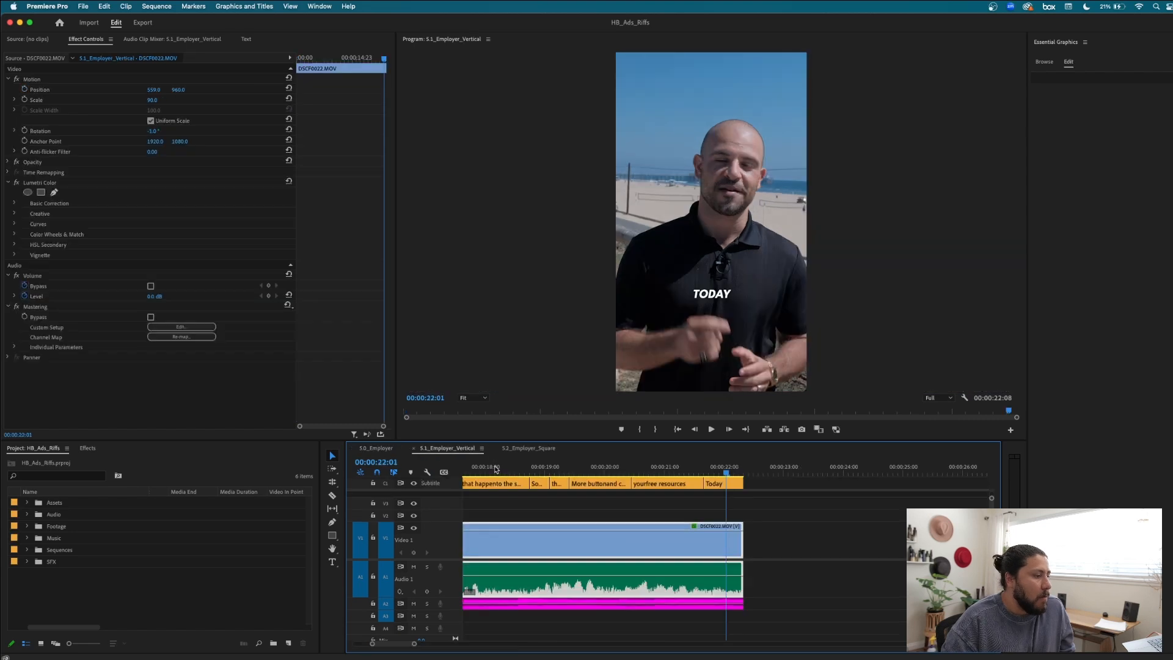
{"action": "key", "text": "minus"}
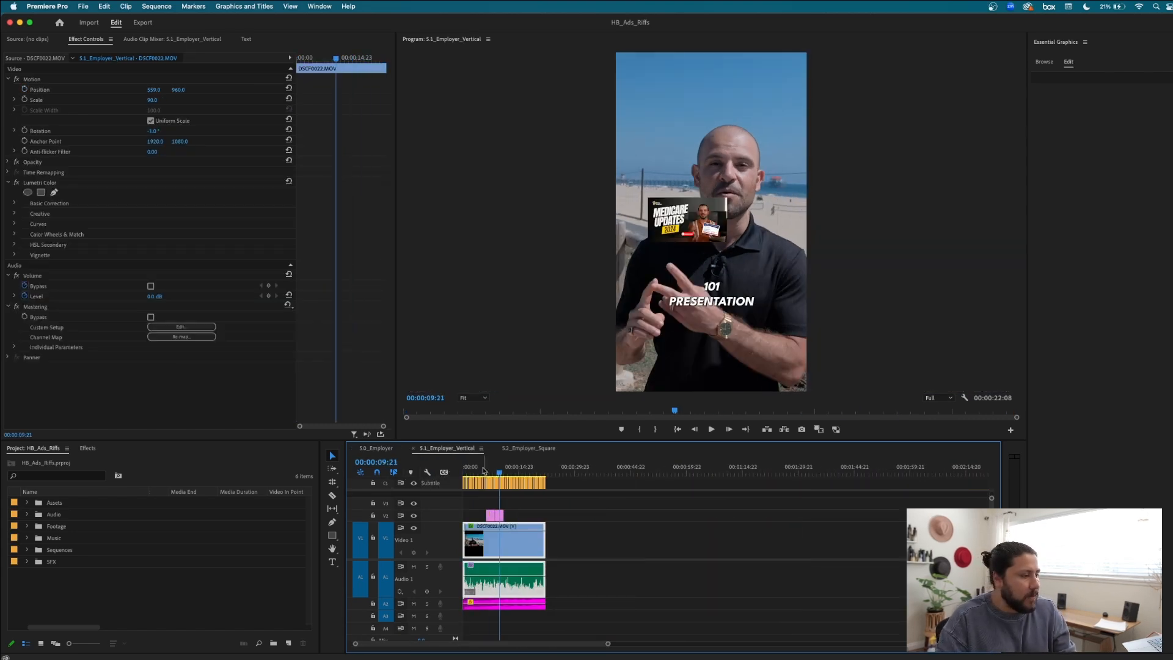
{"action": "key", "text": "Home"}
{"action": "left_click", "coordinate": [529, 448]}
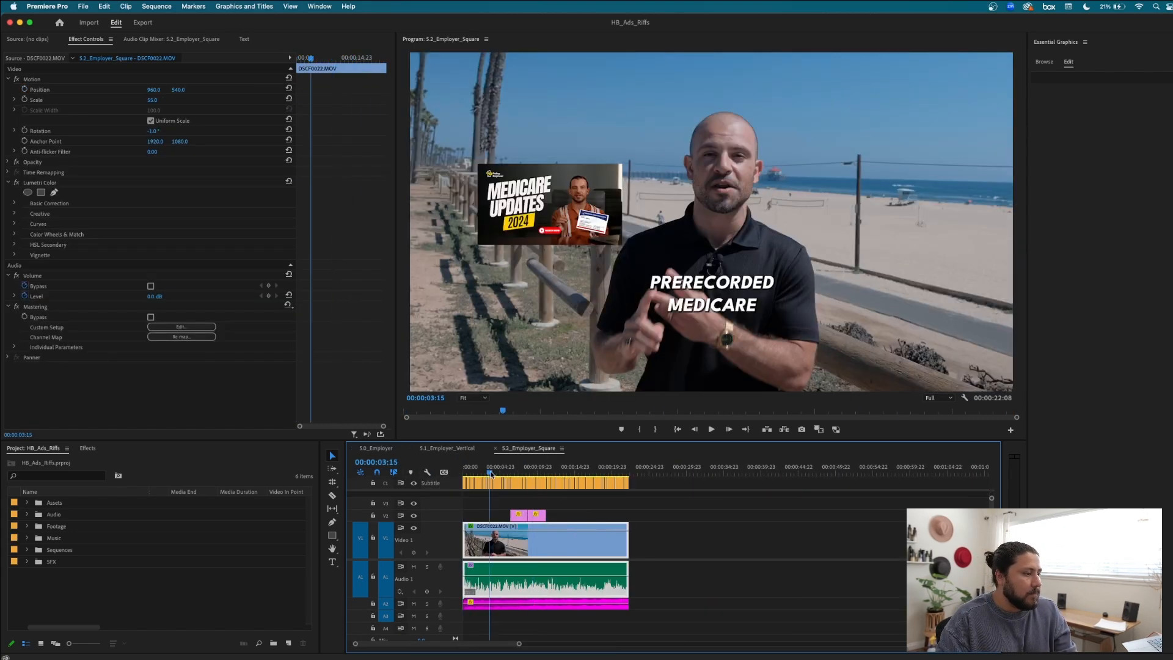
{"action": "left_click", "coordinate": [667, 539]}
{"action": "key", "text": "super+s"}
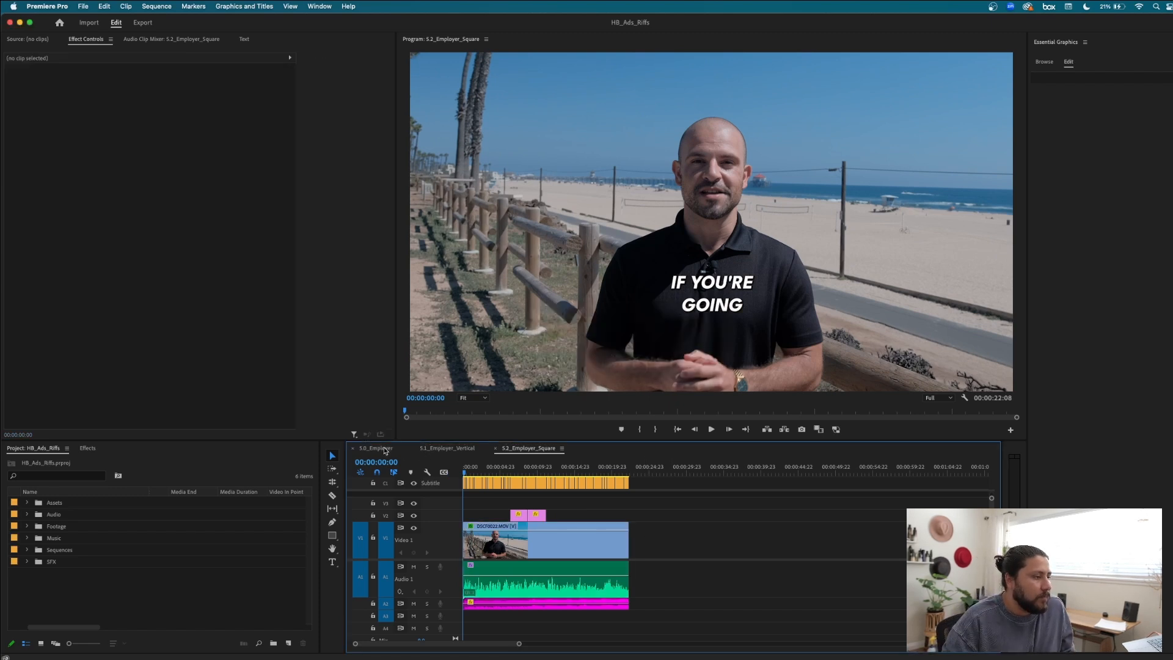
{"action": "left_click", "coordinate": [386, 450]}
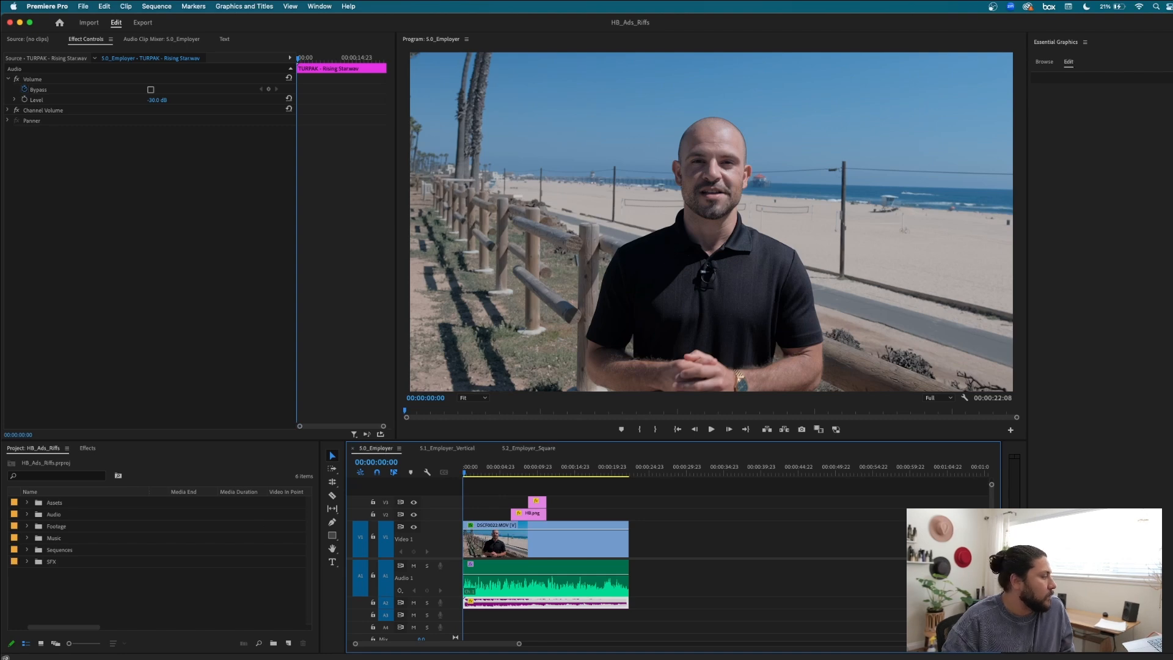